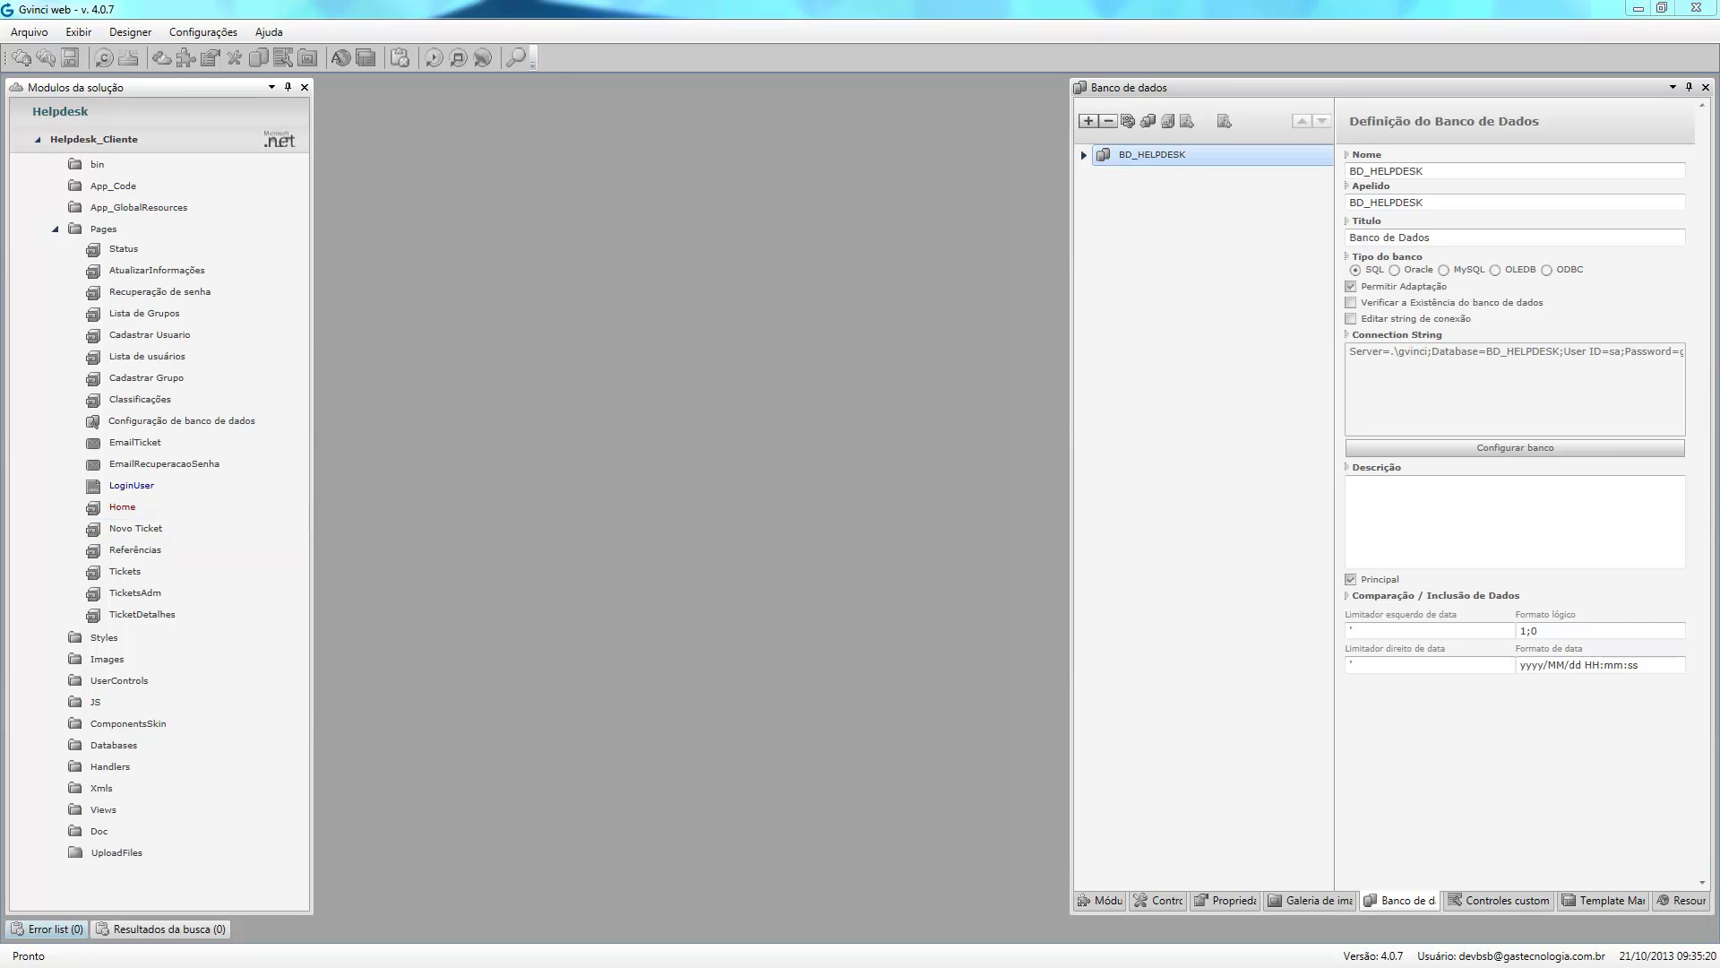
Expand BD_HELPDESK to list TB_CLASSIFICATION through TB_TICKET and the UserAndGroup query.
left_click(1084, 157)
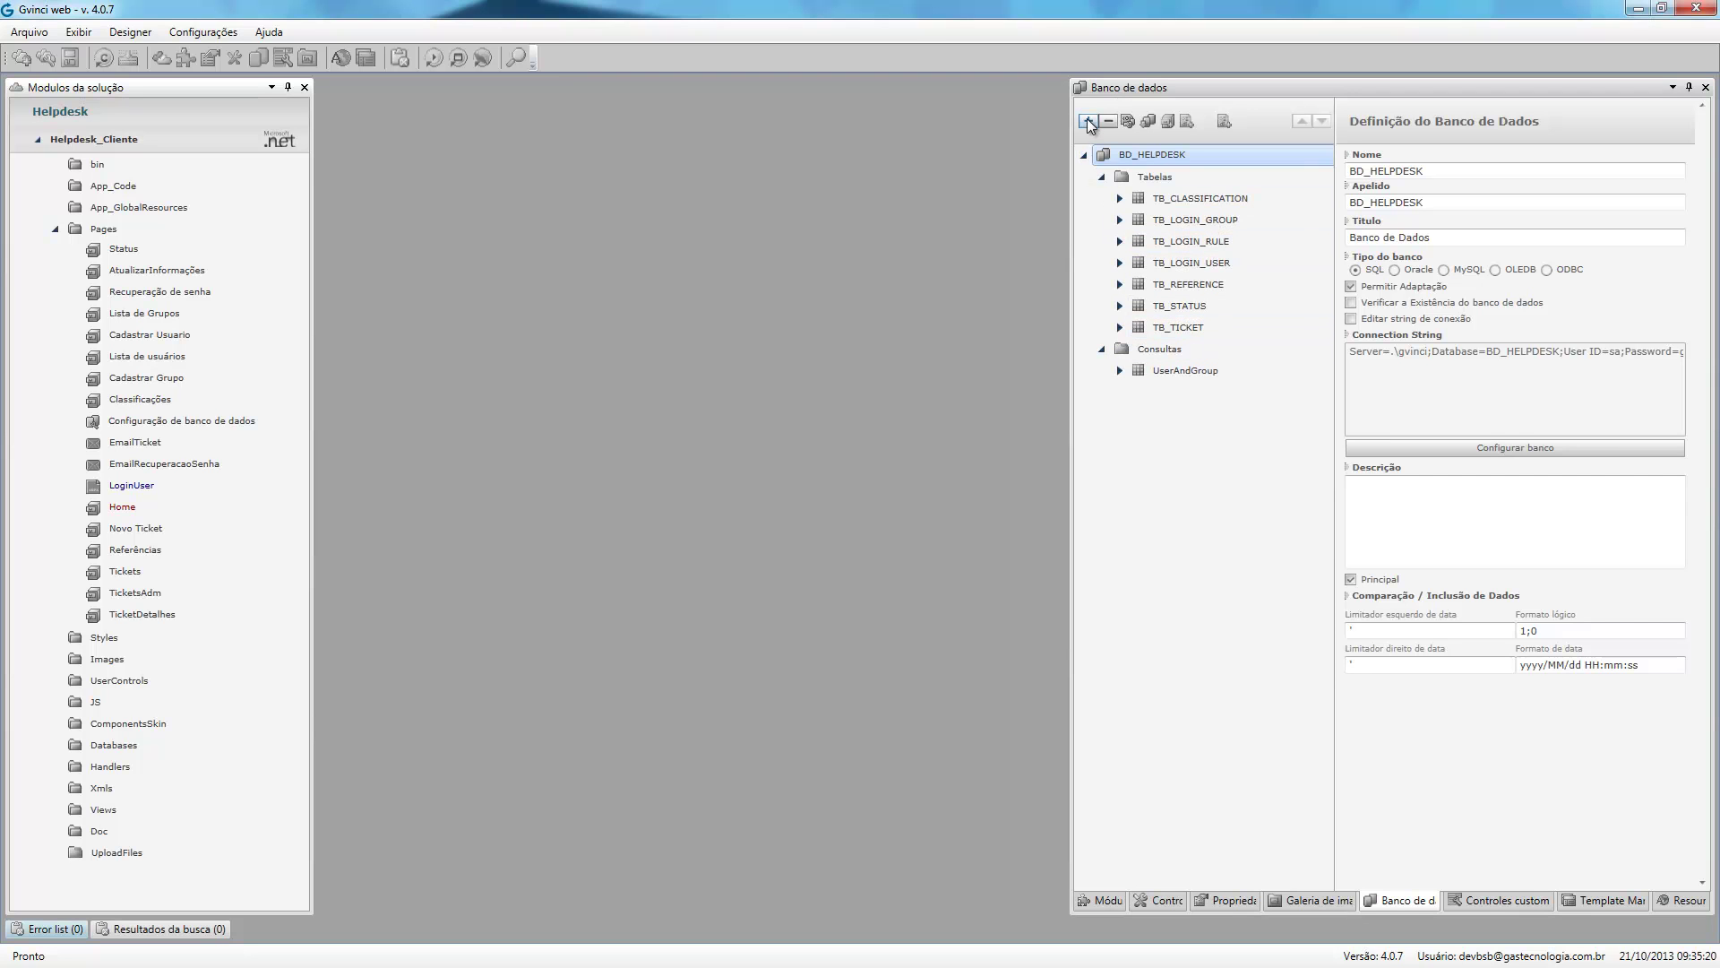
Create table TB_TESTE1 with a numeric, sequential TES_ID field.
left_click(1156, 327)
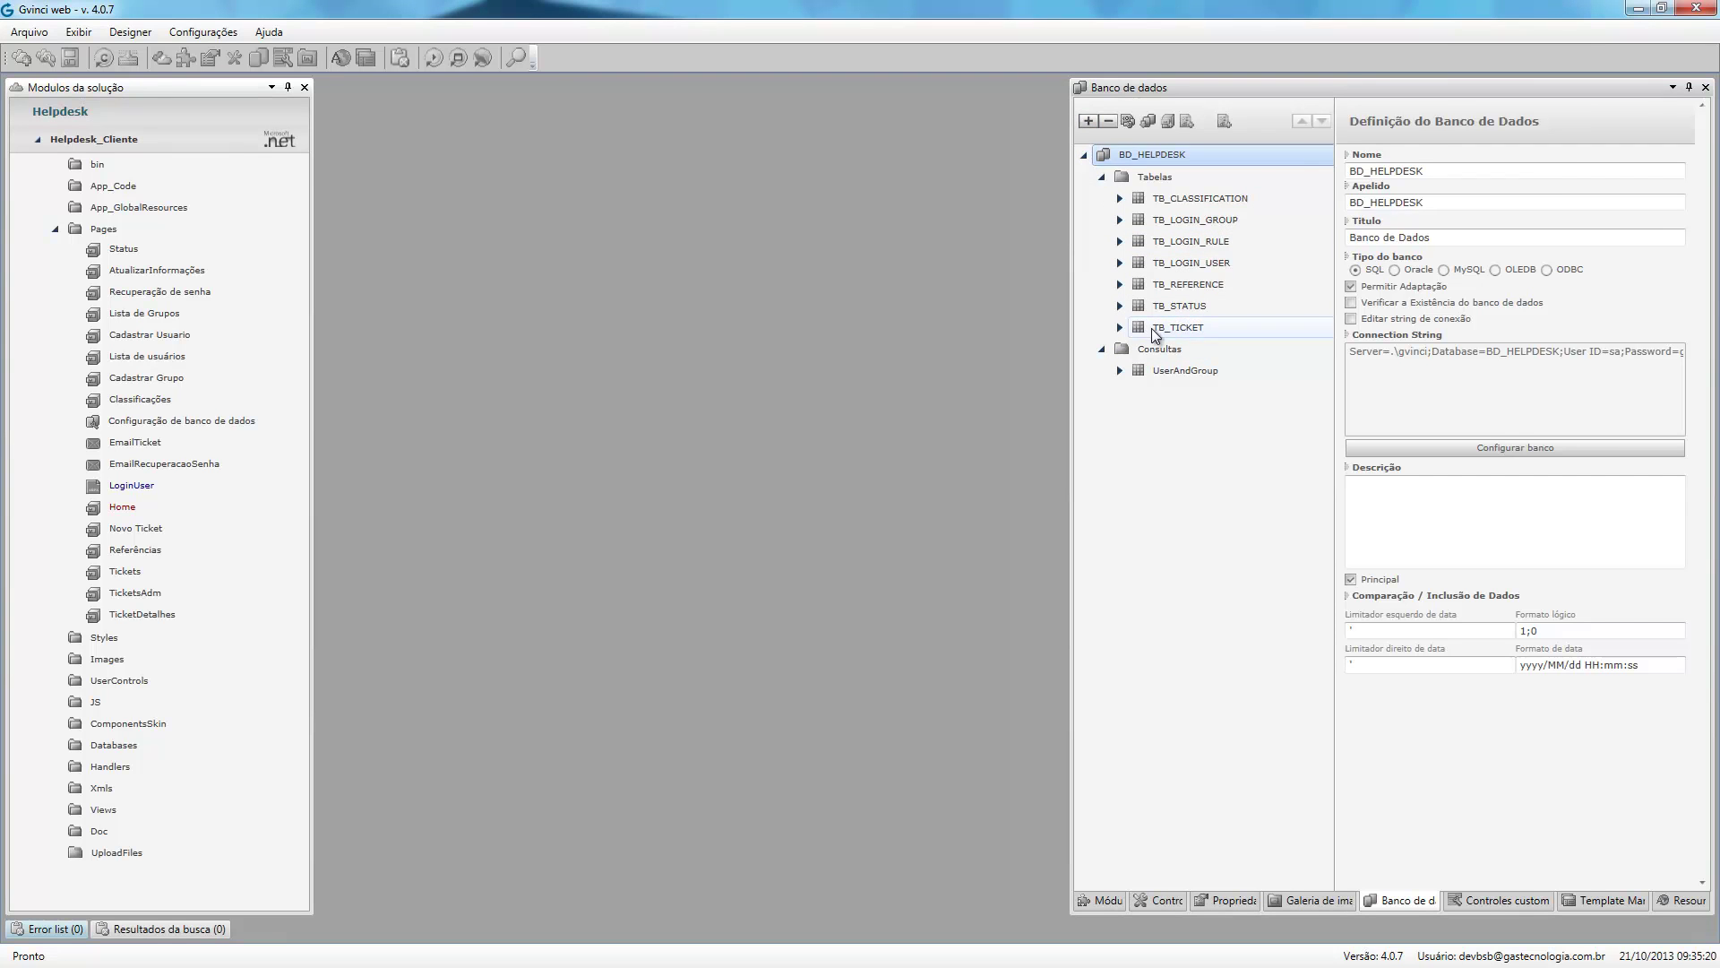
left_click(1086, 121)
type("TB_")
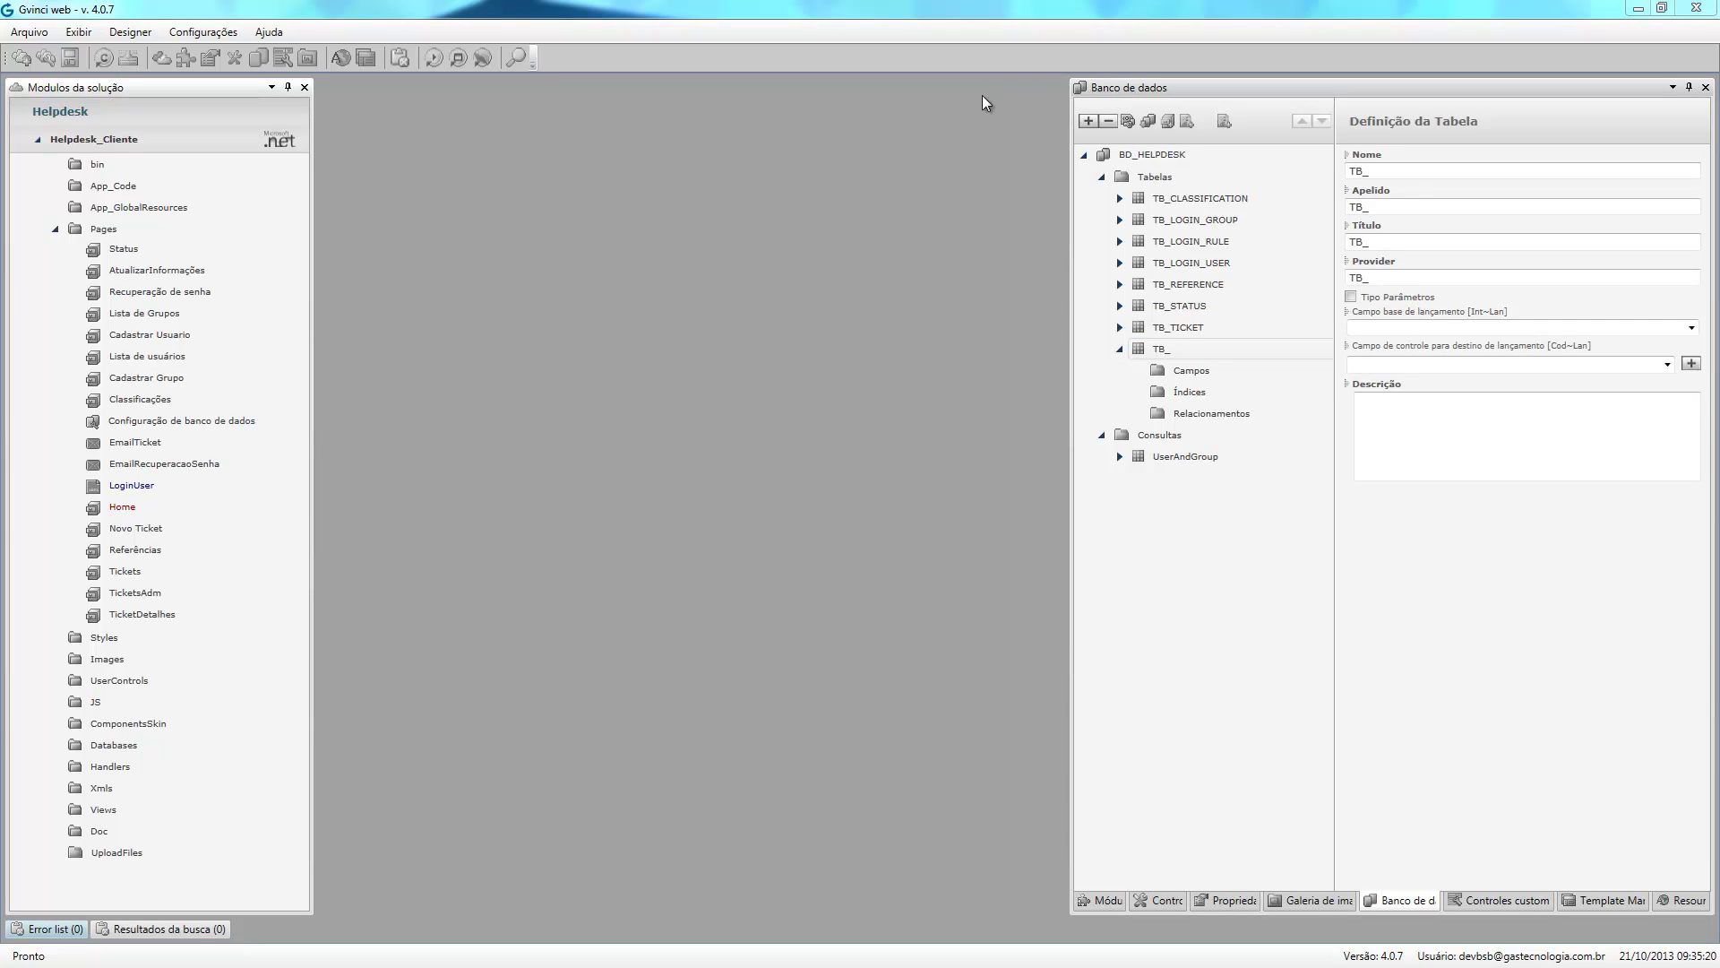
type("TESTE1")
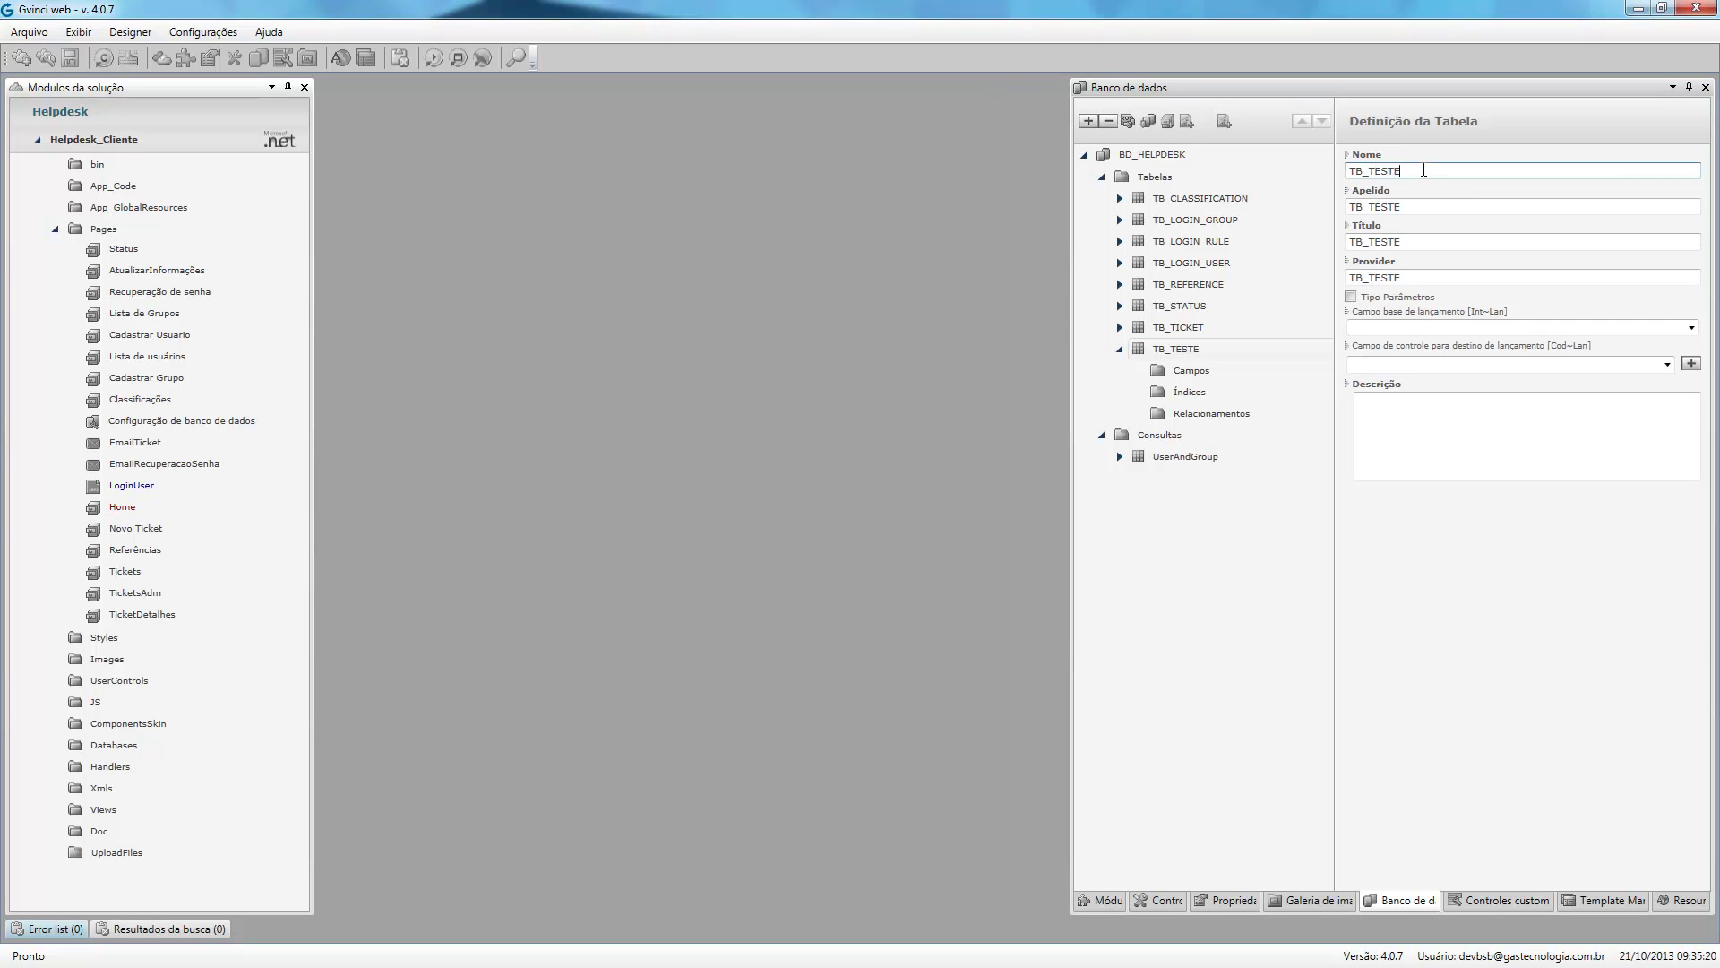
left_click(1190, 371)
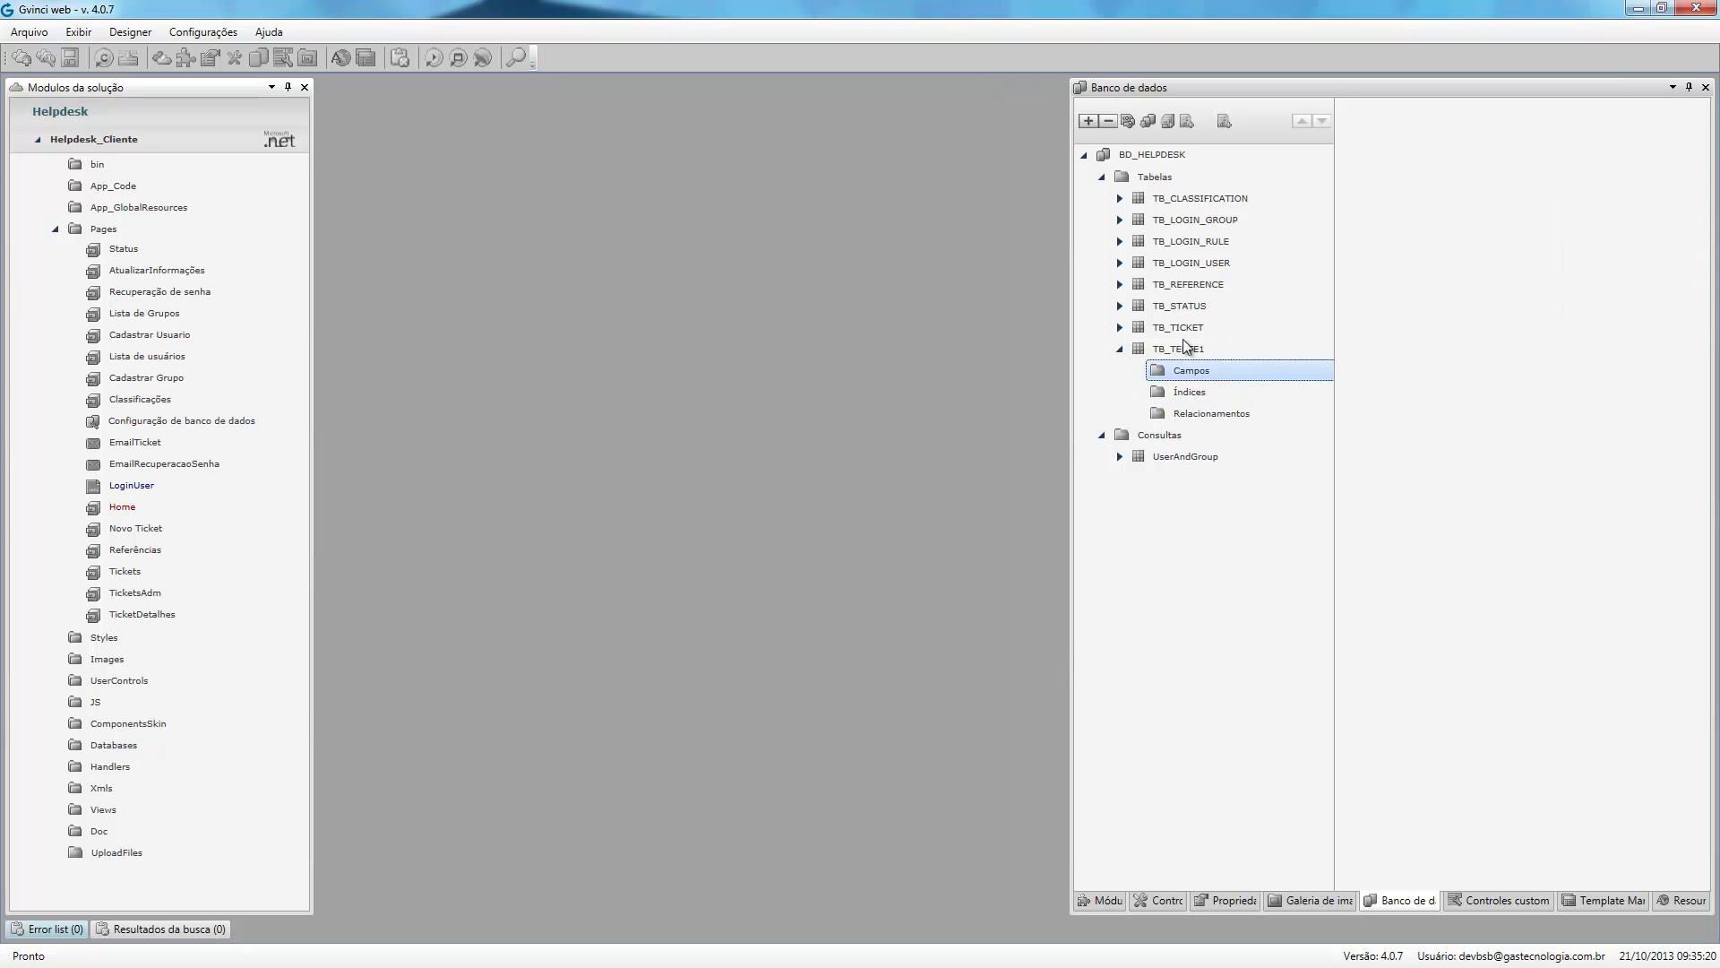
left_click(1088, 121)
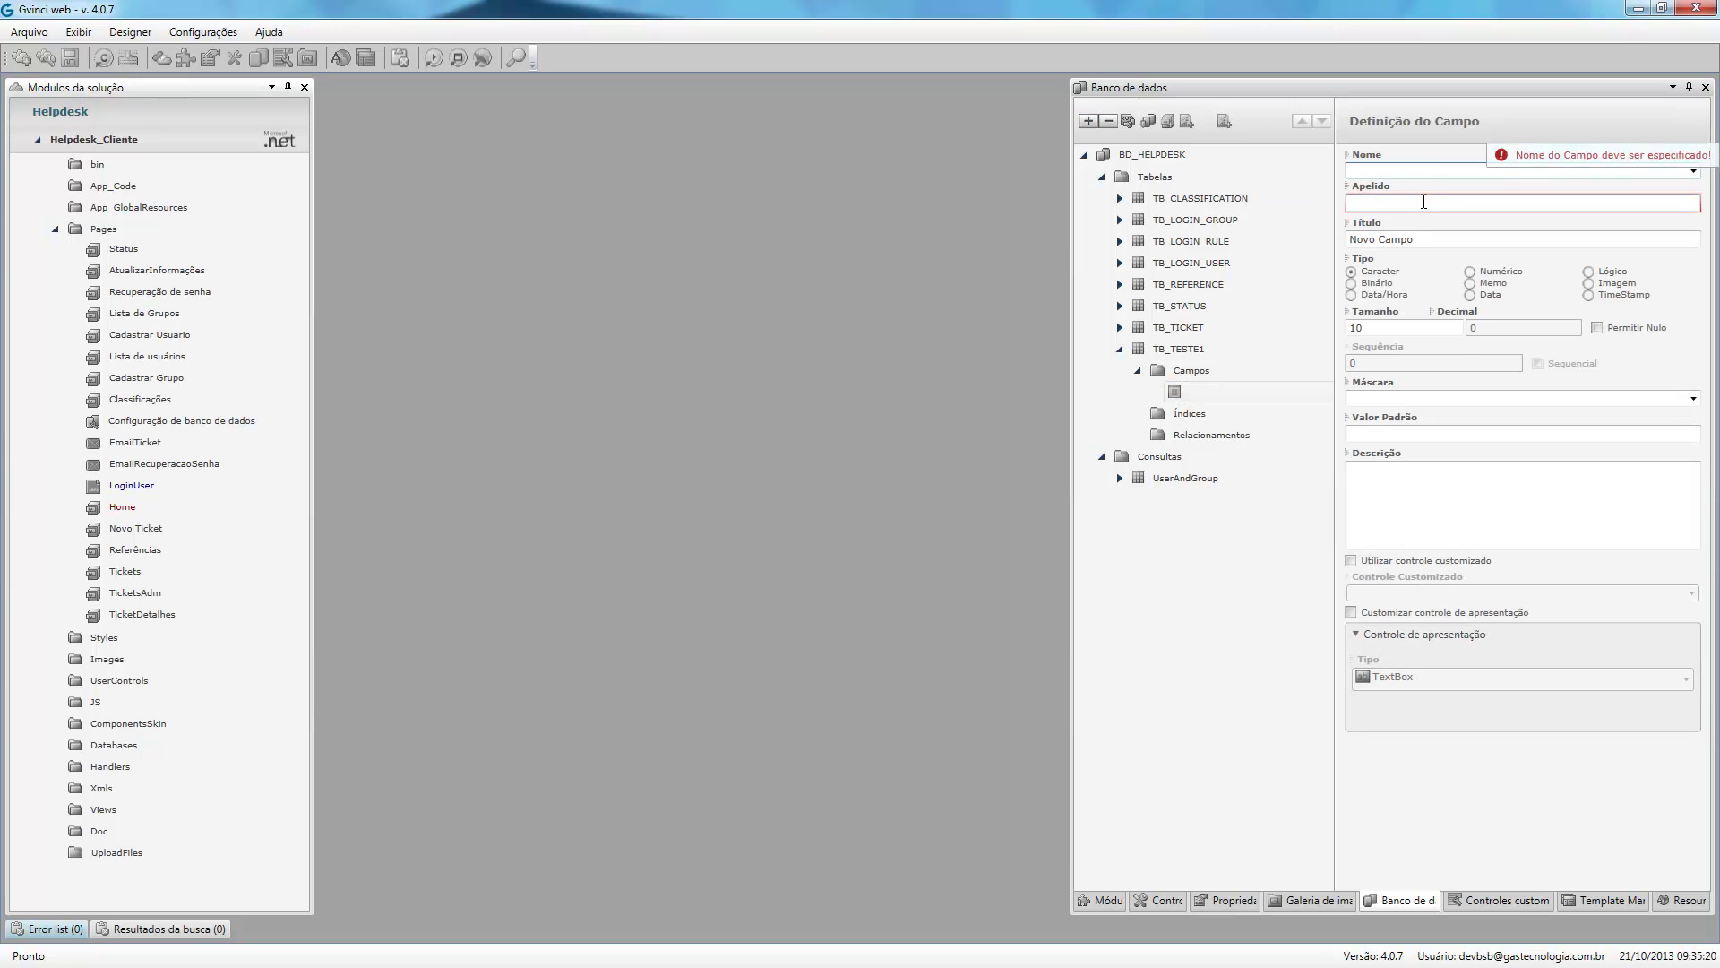
type("TEX_ID")
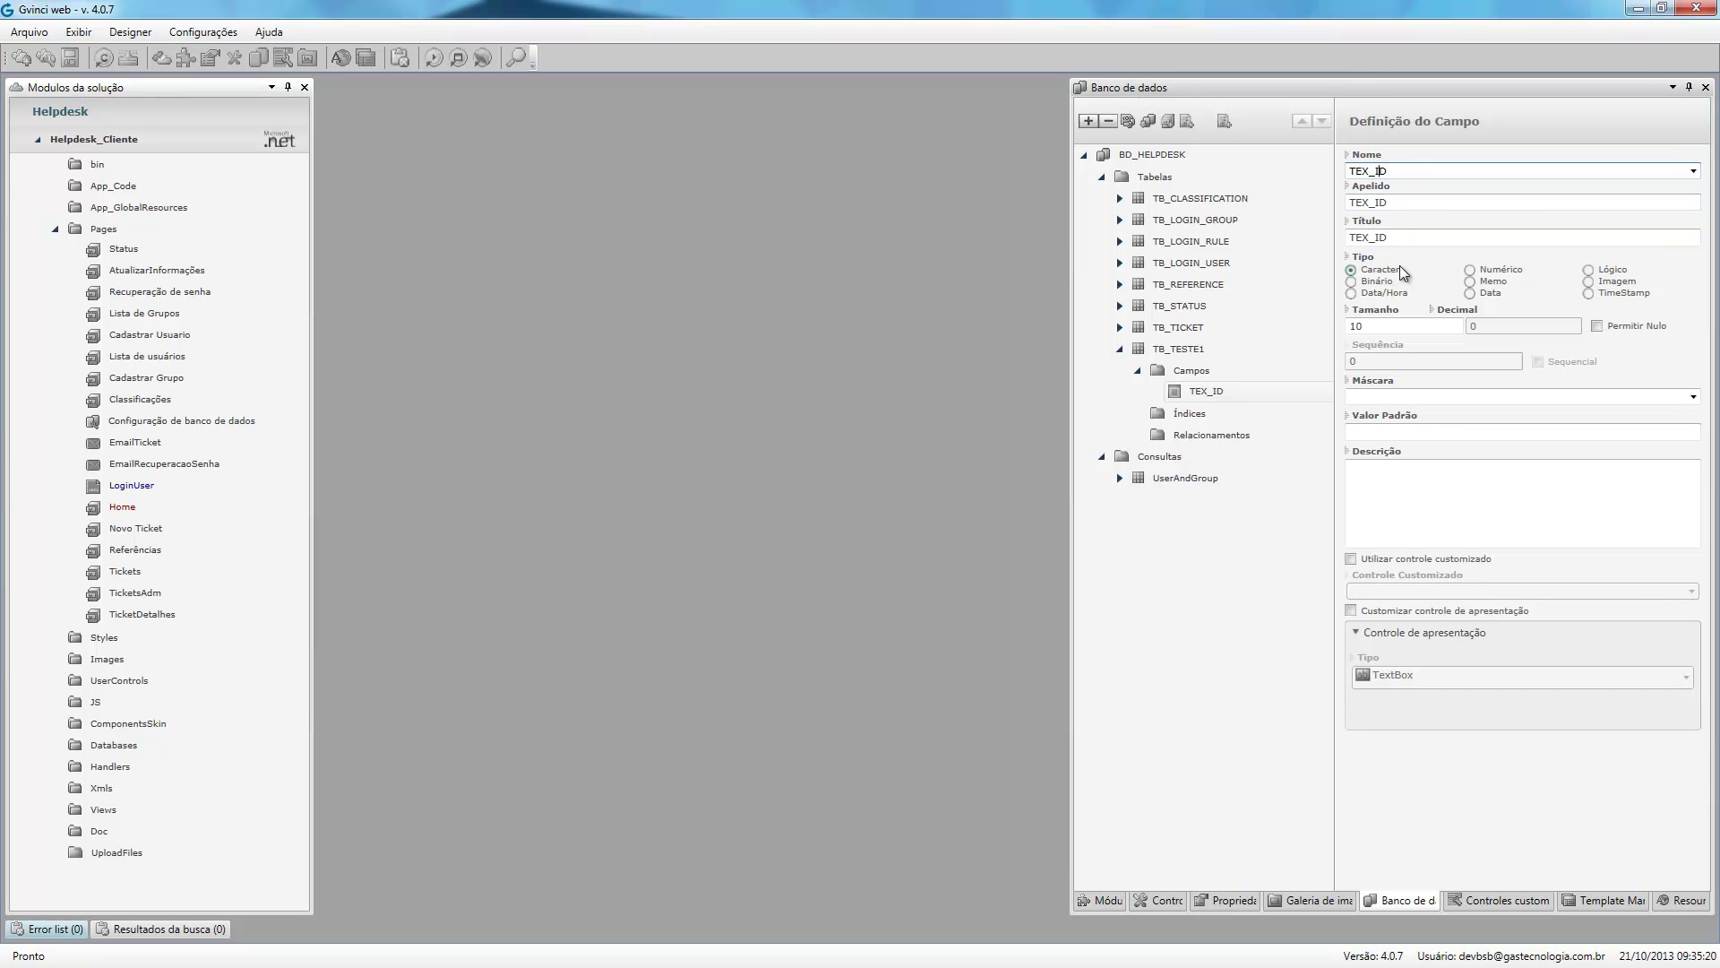
key("Delete")
type("S")
left_click(1480, 270)
left_click(1538, 362)
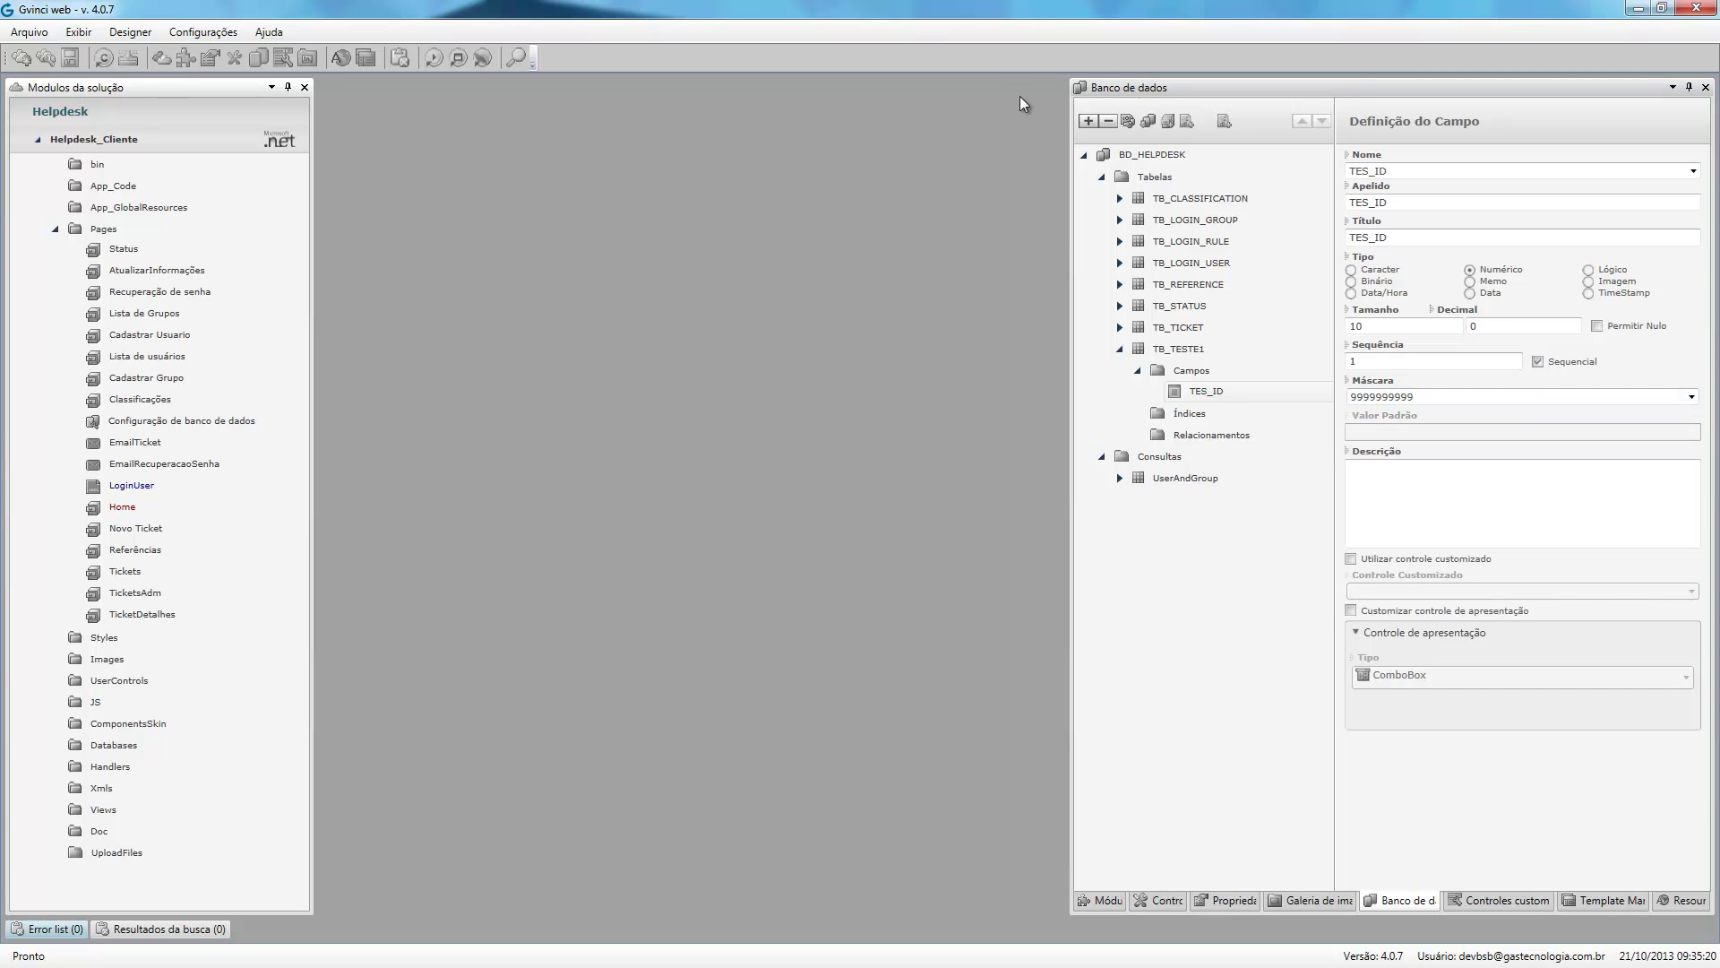
Add a TES_NOME field and a primary key index PK_TB_TESTE1 to TB_TESTE1.
left_click(1086, 122)
type("TEX")
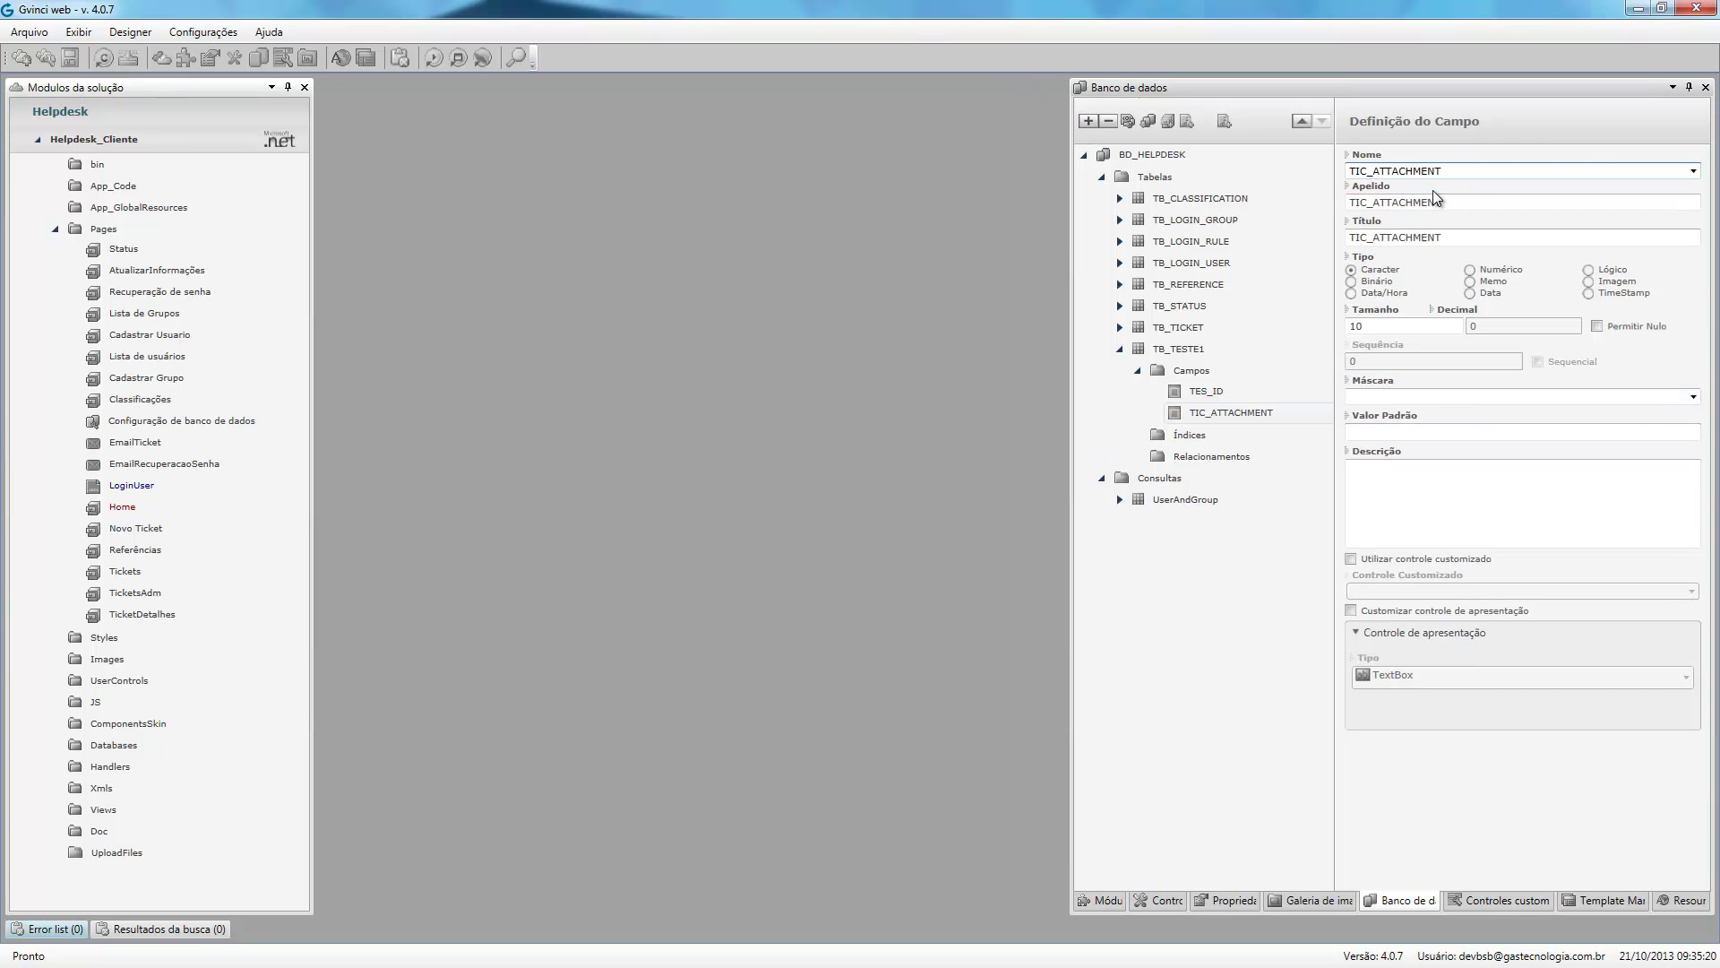
key("BackSpace")
type("S_NOME")
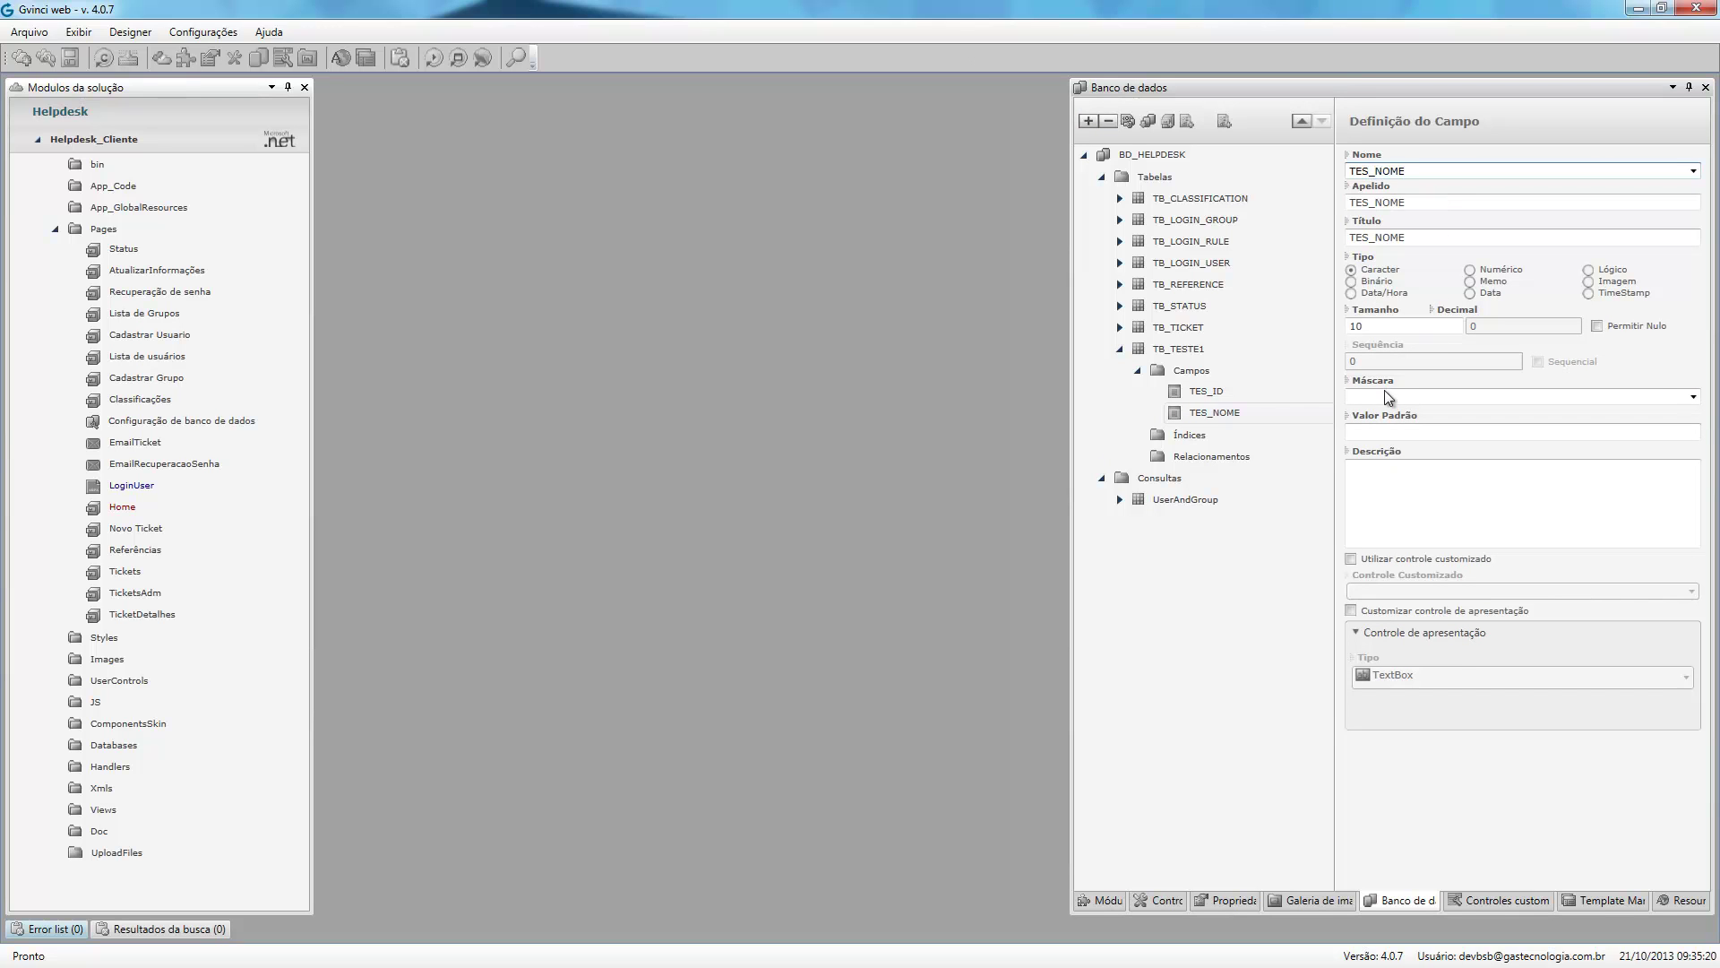
left_click(1189, 437)
left_click(1087, 120)
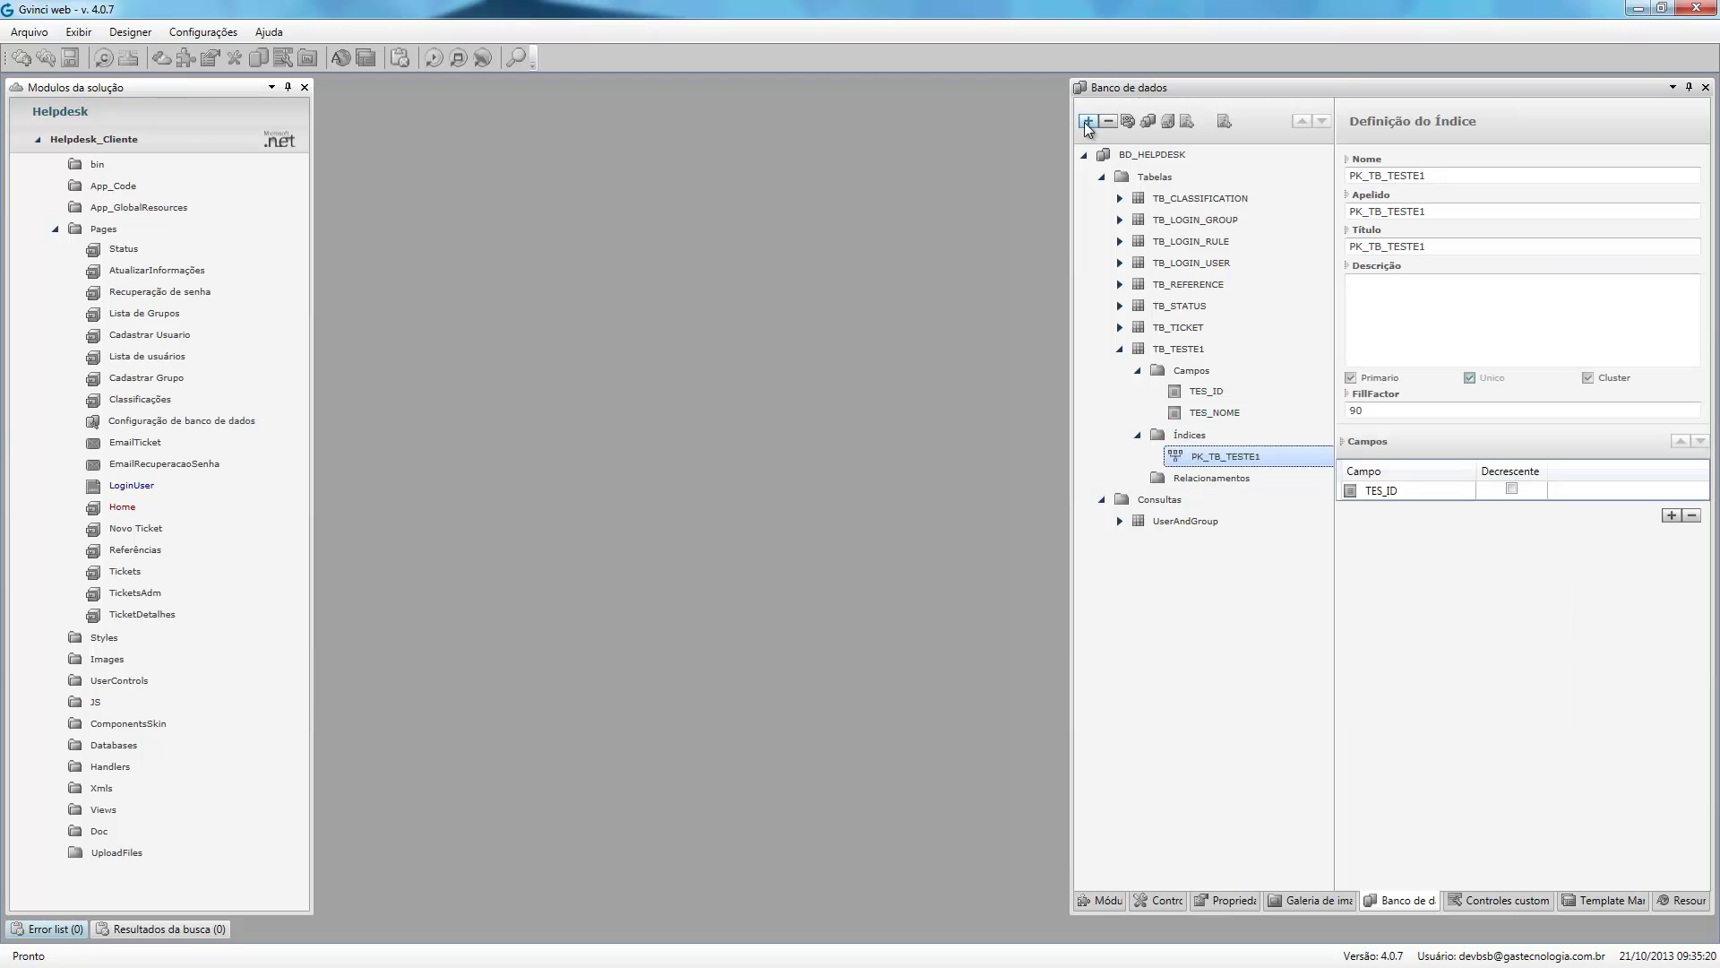
Add a new field TIC_APELIDO under TB_TICKET's Campos.
left_click(1119, 350)
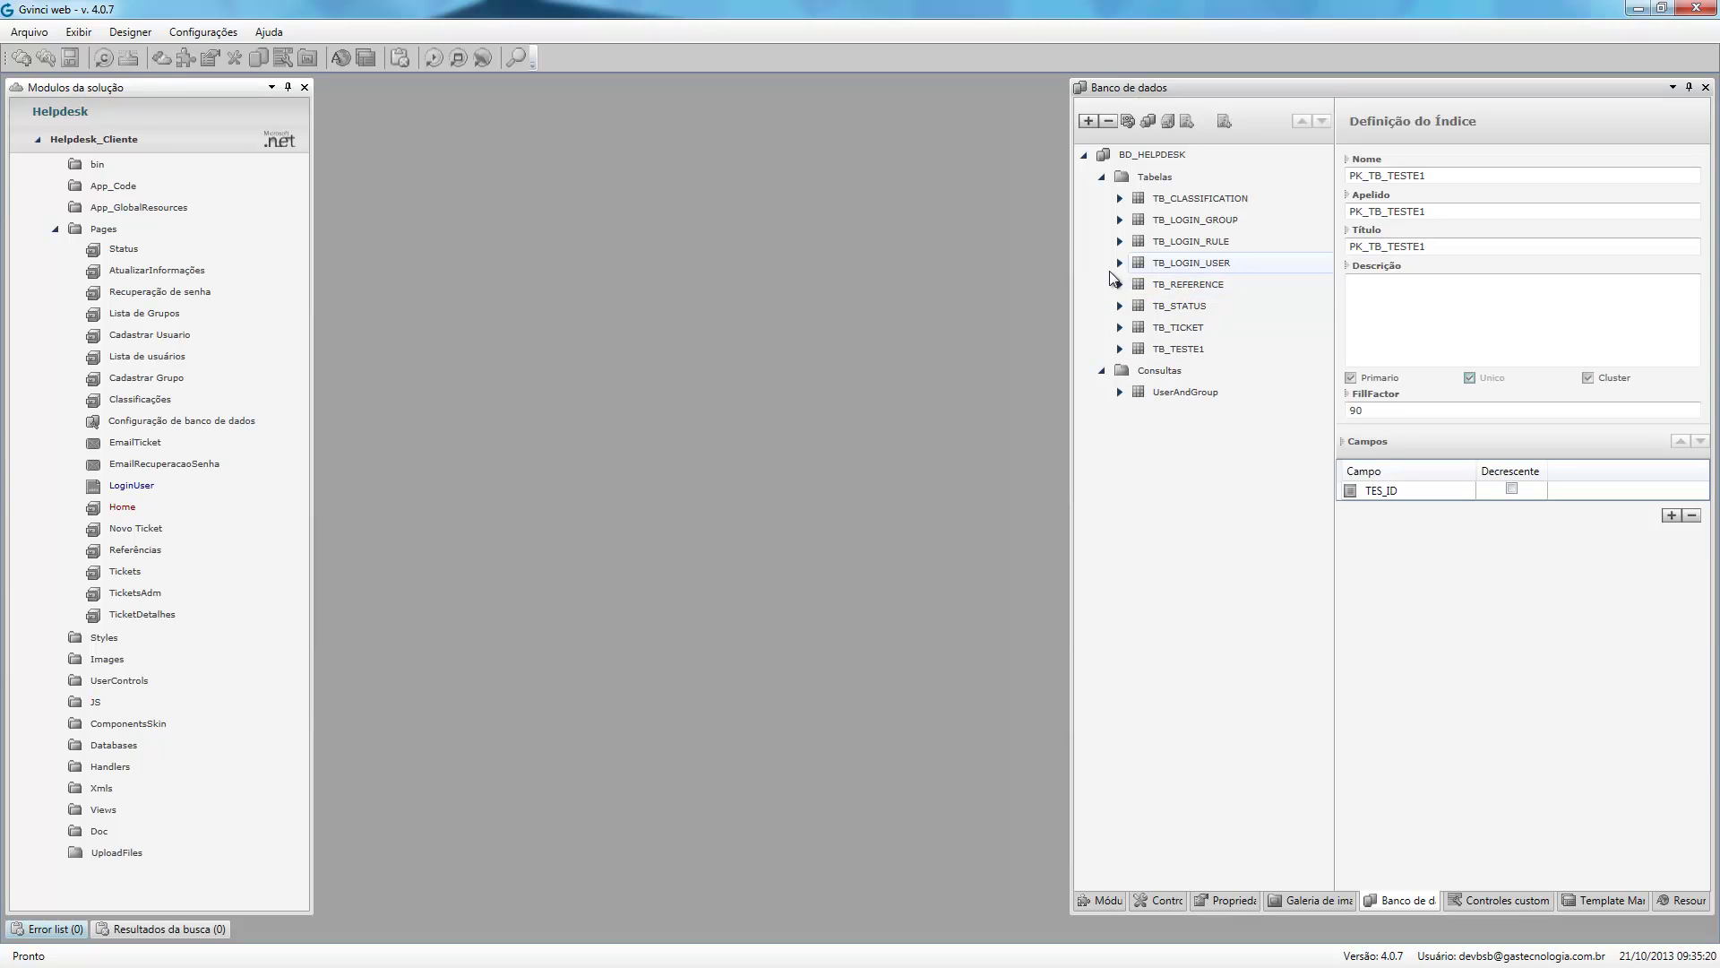
left_click(1120, 199)
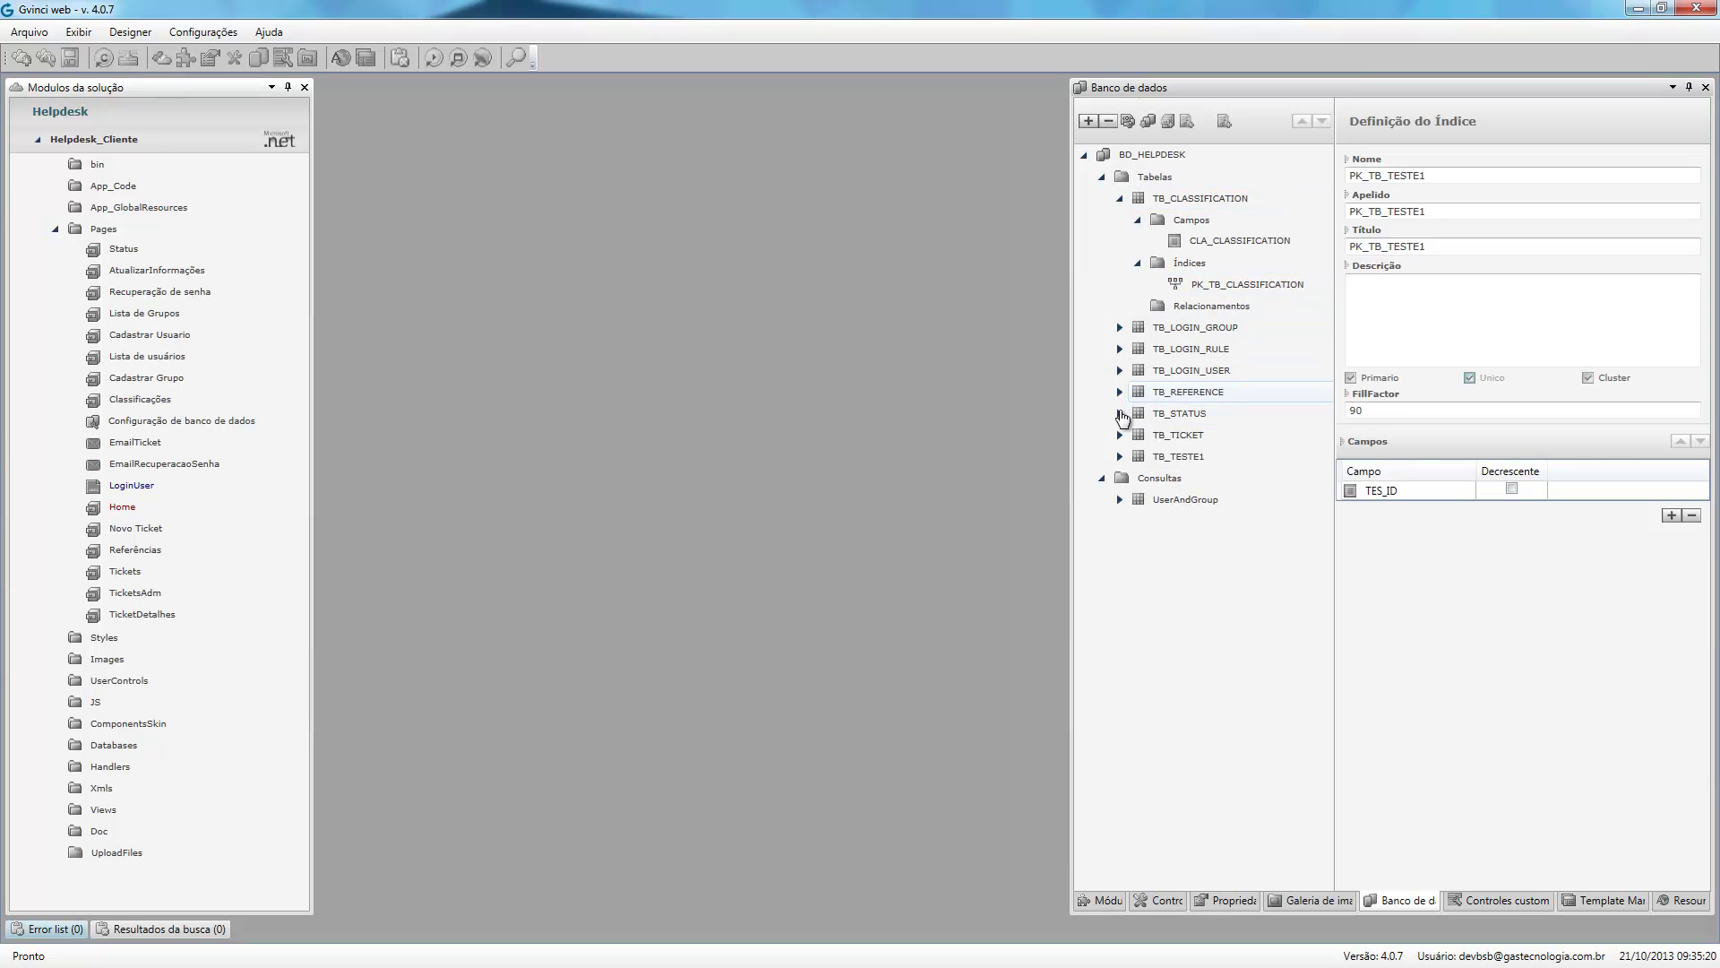
left_click(1118, 437)
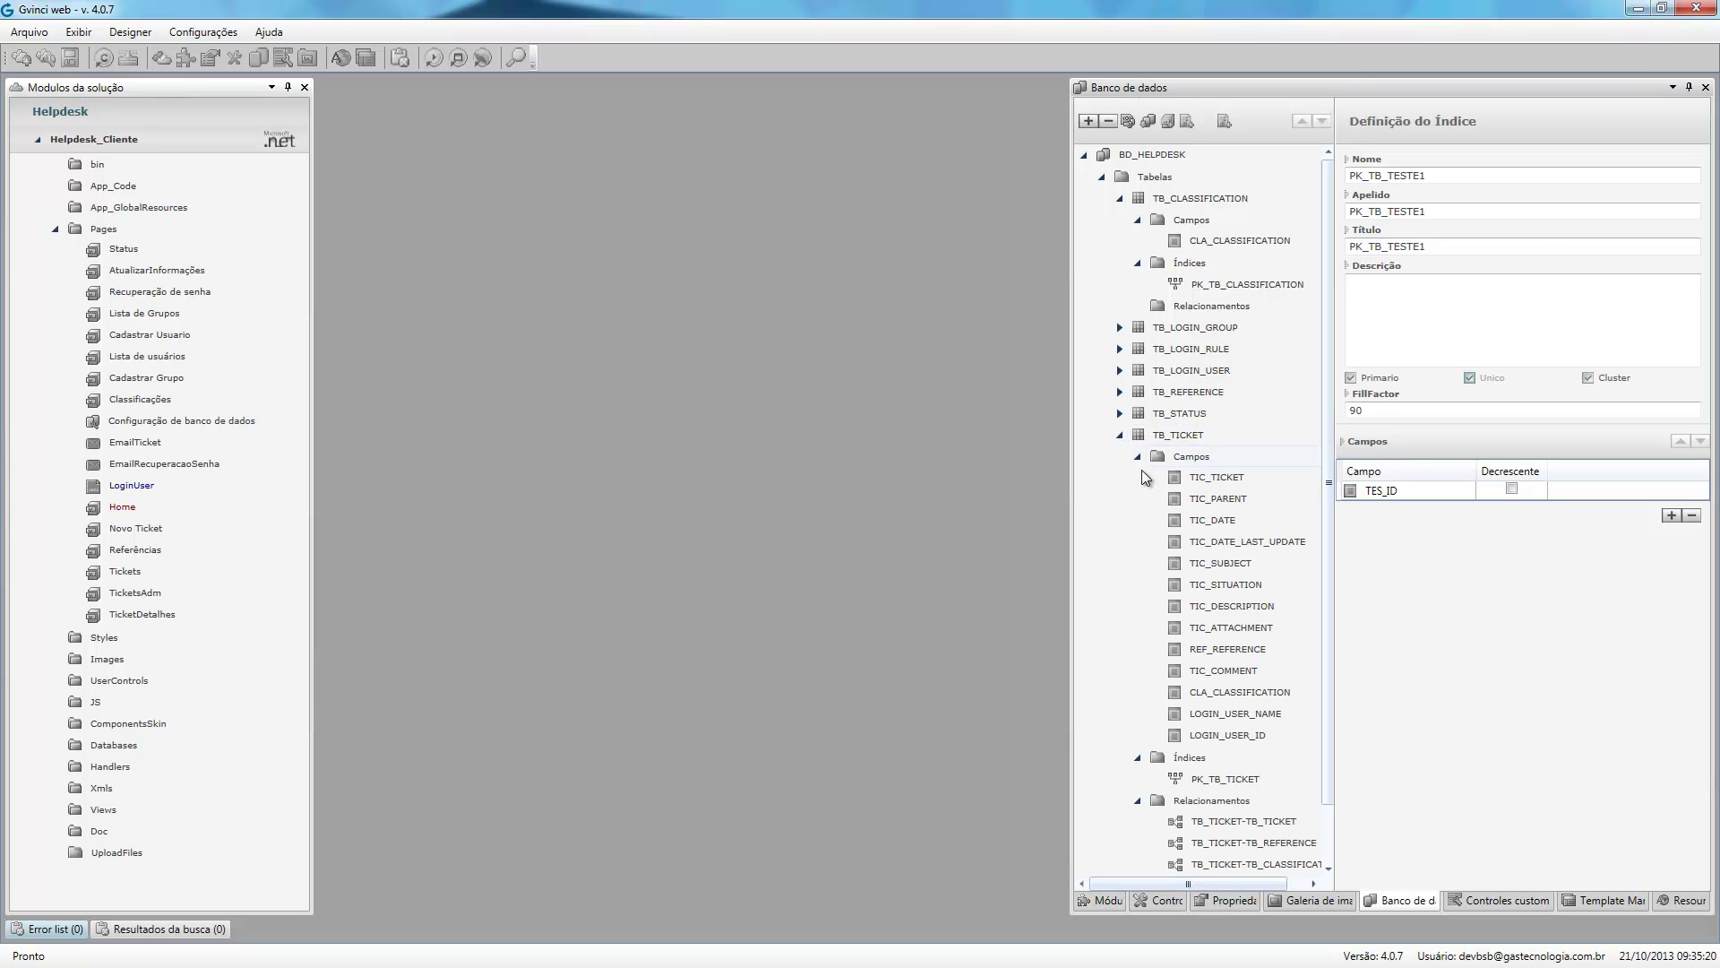
left_click(1127, 458)
left_click(1088, 122)
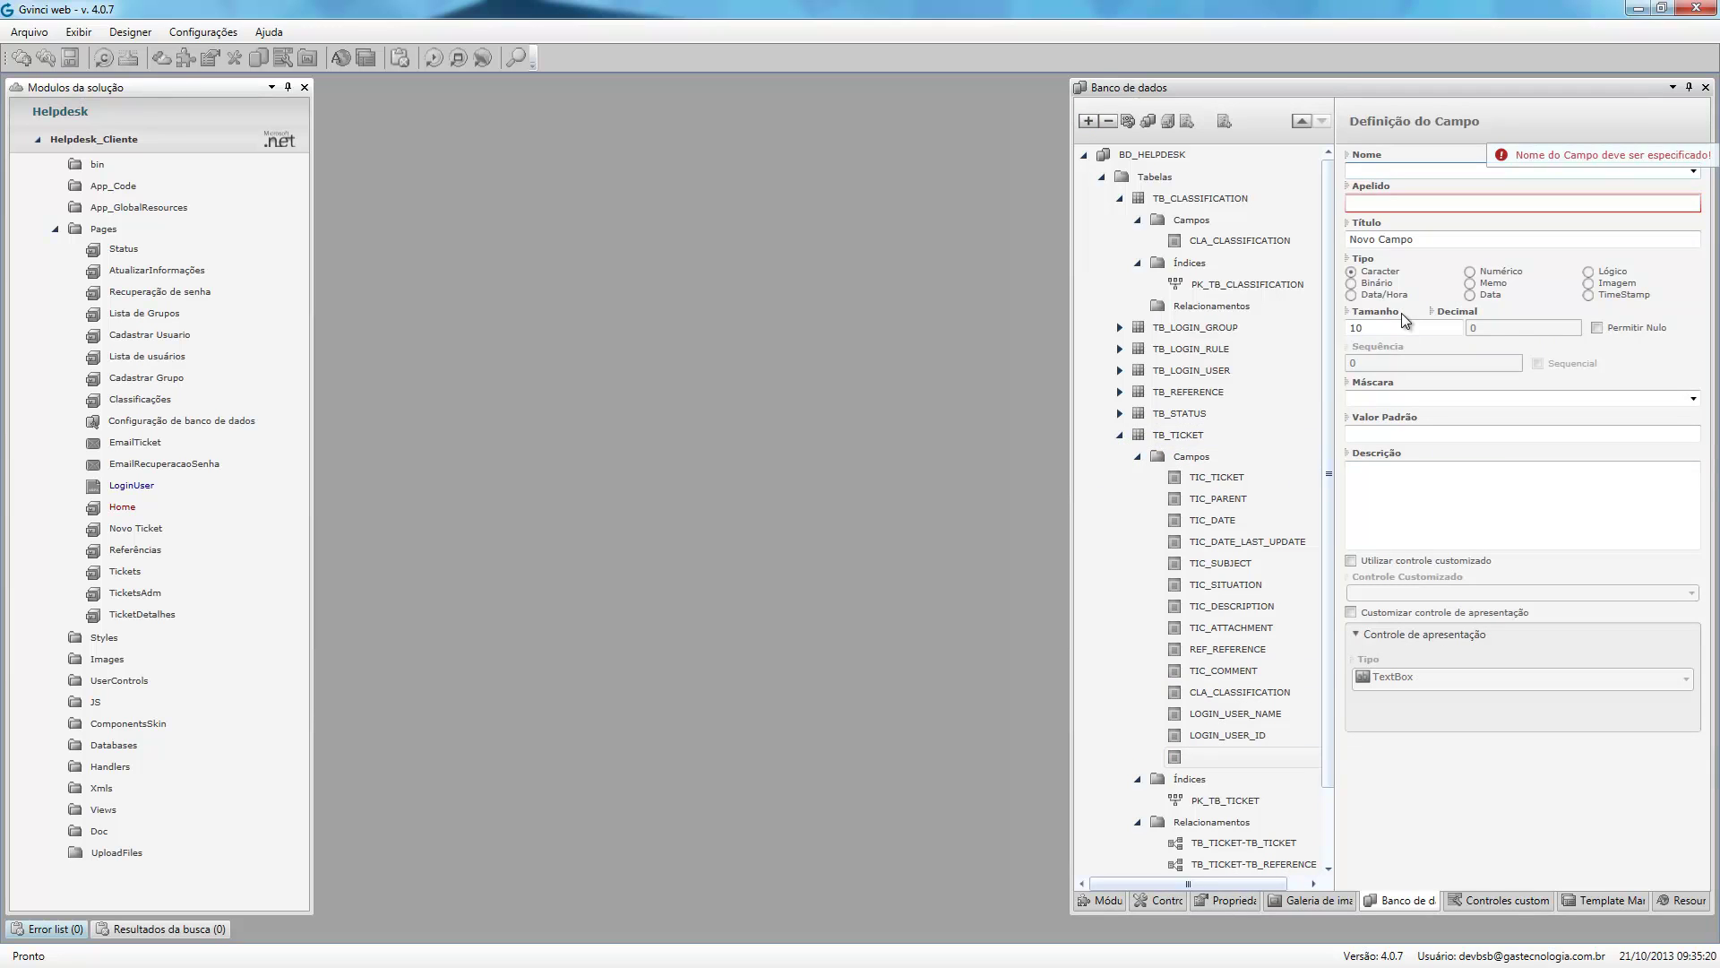
type("TIC")
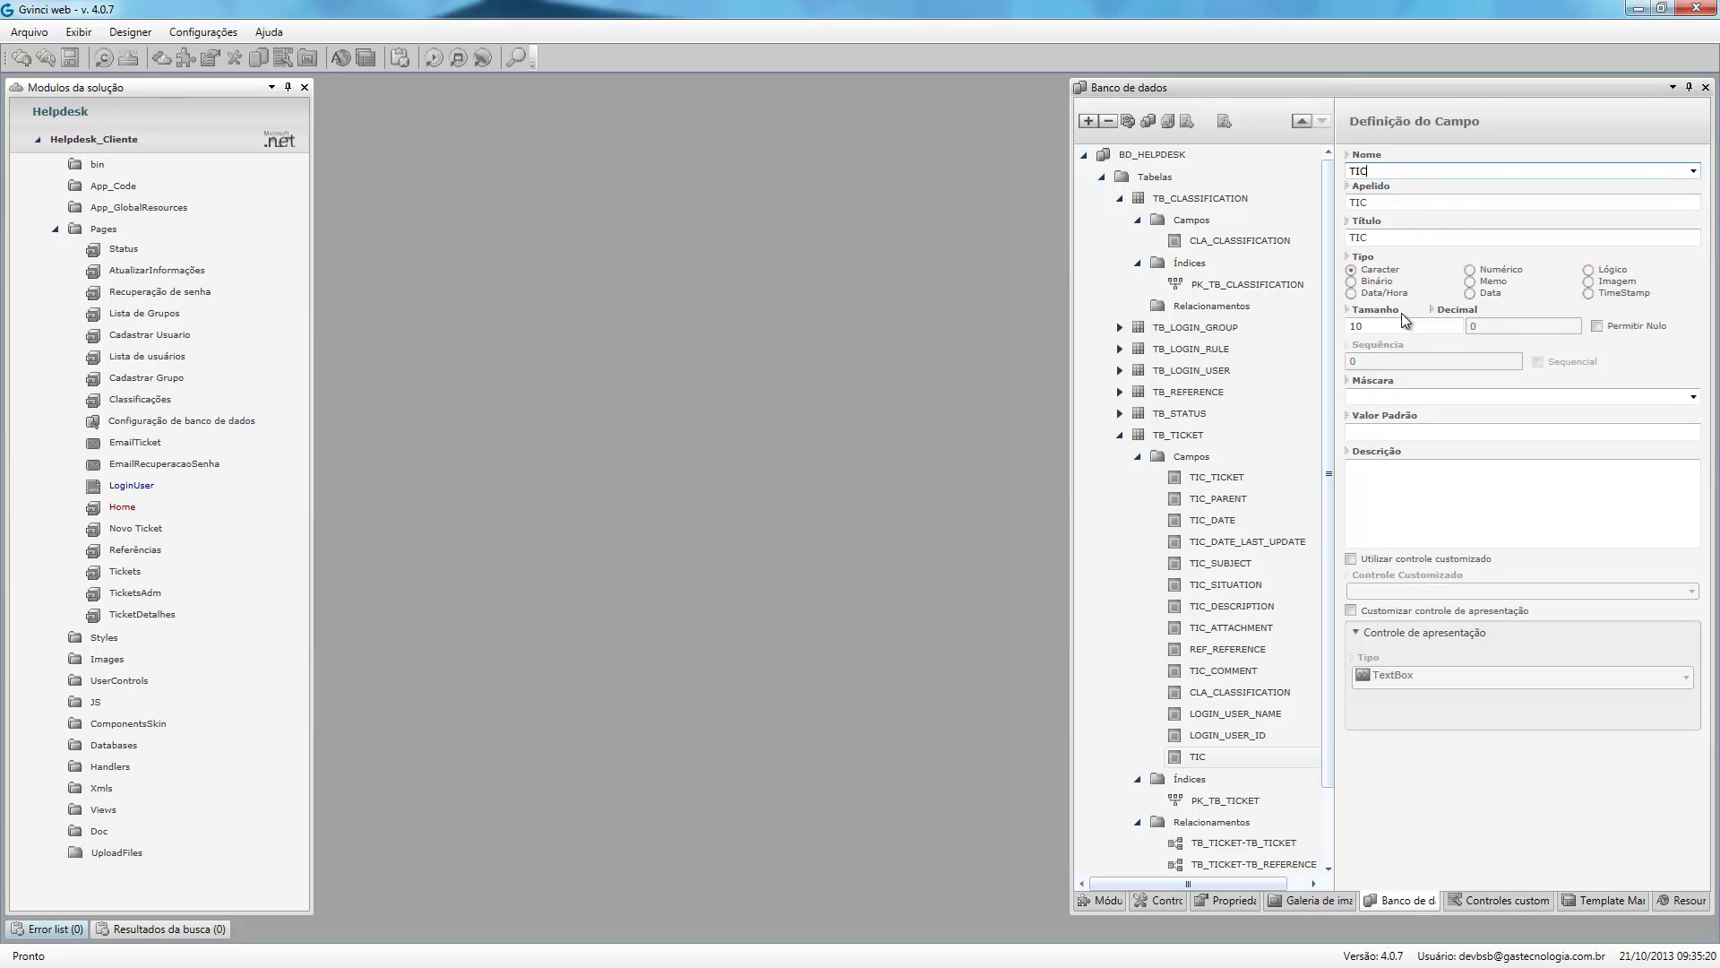
type("_APELIDO")
Check TIC_APELIDO is a character field of size 10 and save the project.
left_click(1226, 736)
left_click(1220, 755)
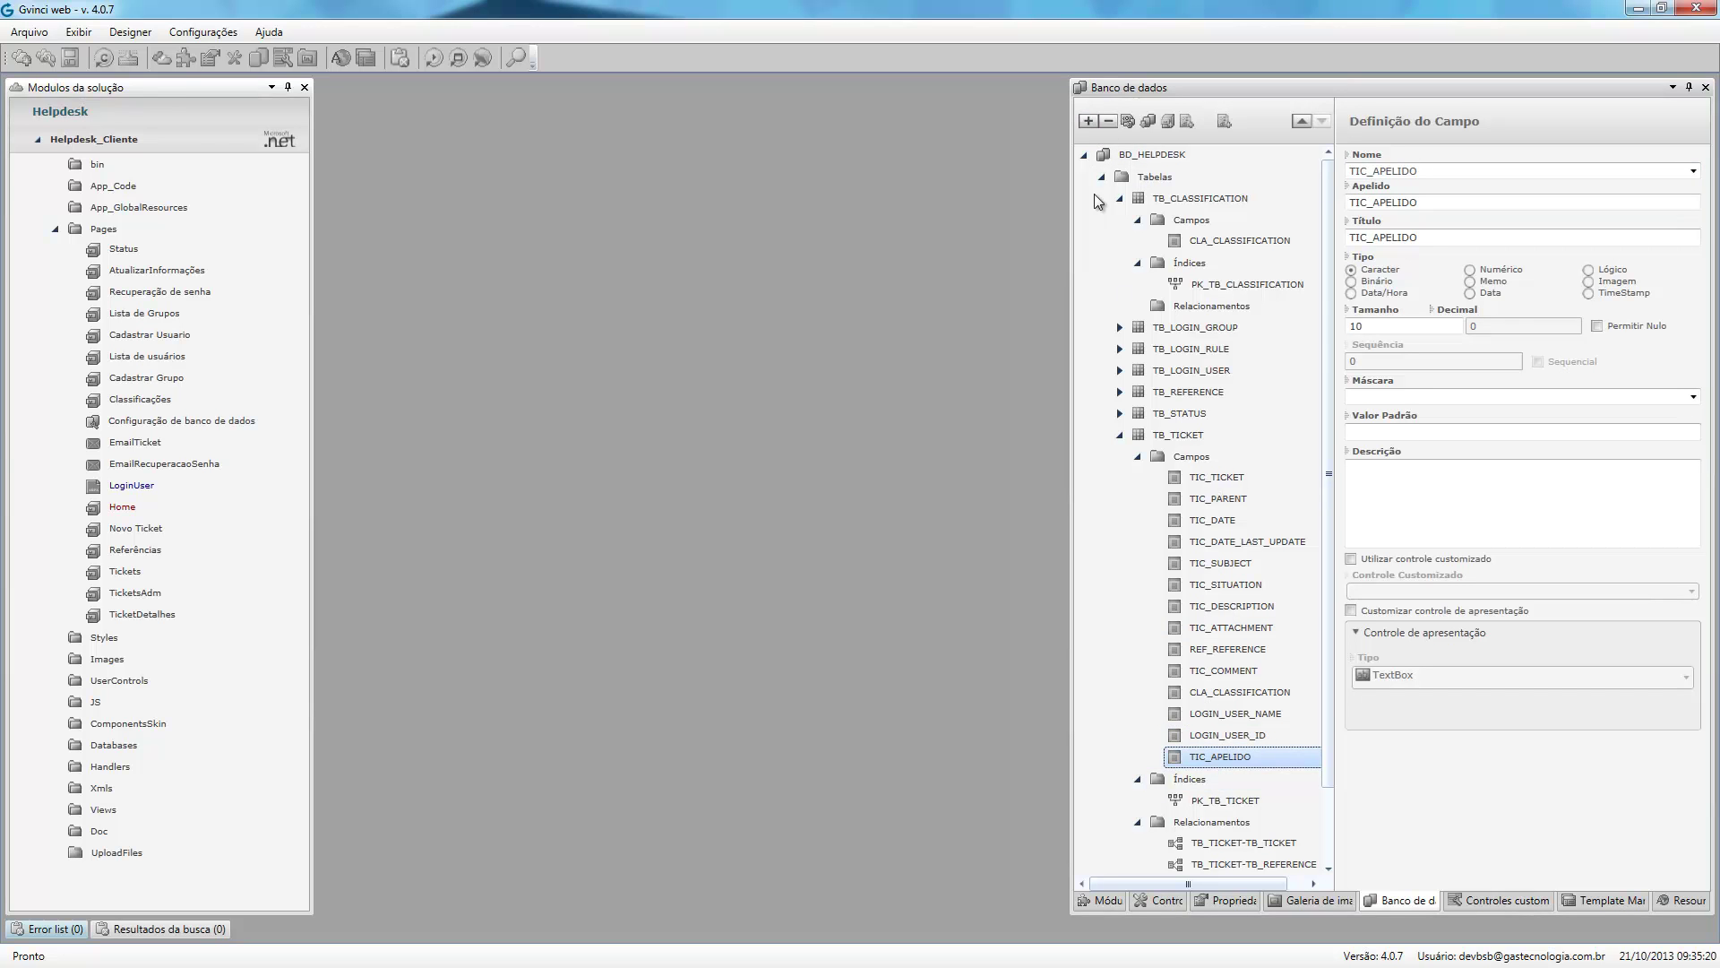
left_click(71, 61)
Save the version and generate code for the checked Helpdesk_Cliente items.
left_click(104, 59)
left_click(821, 532)
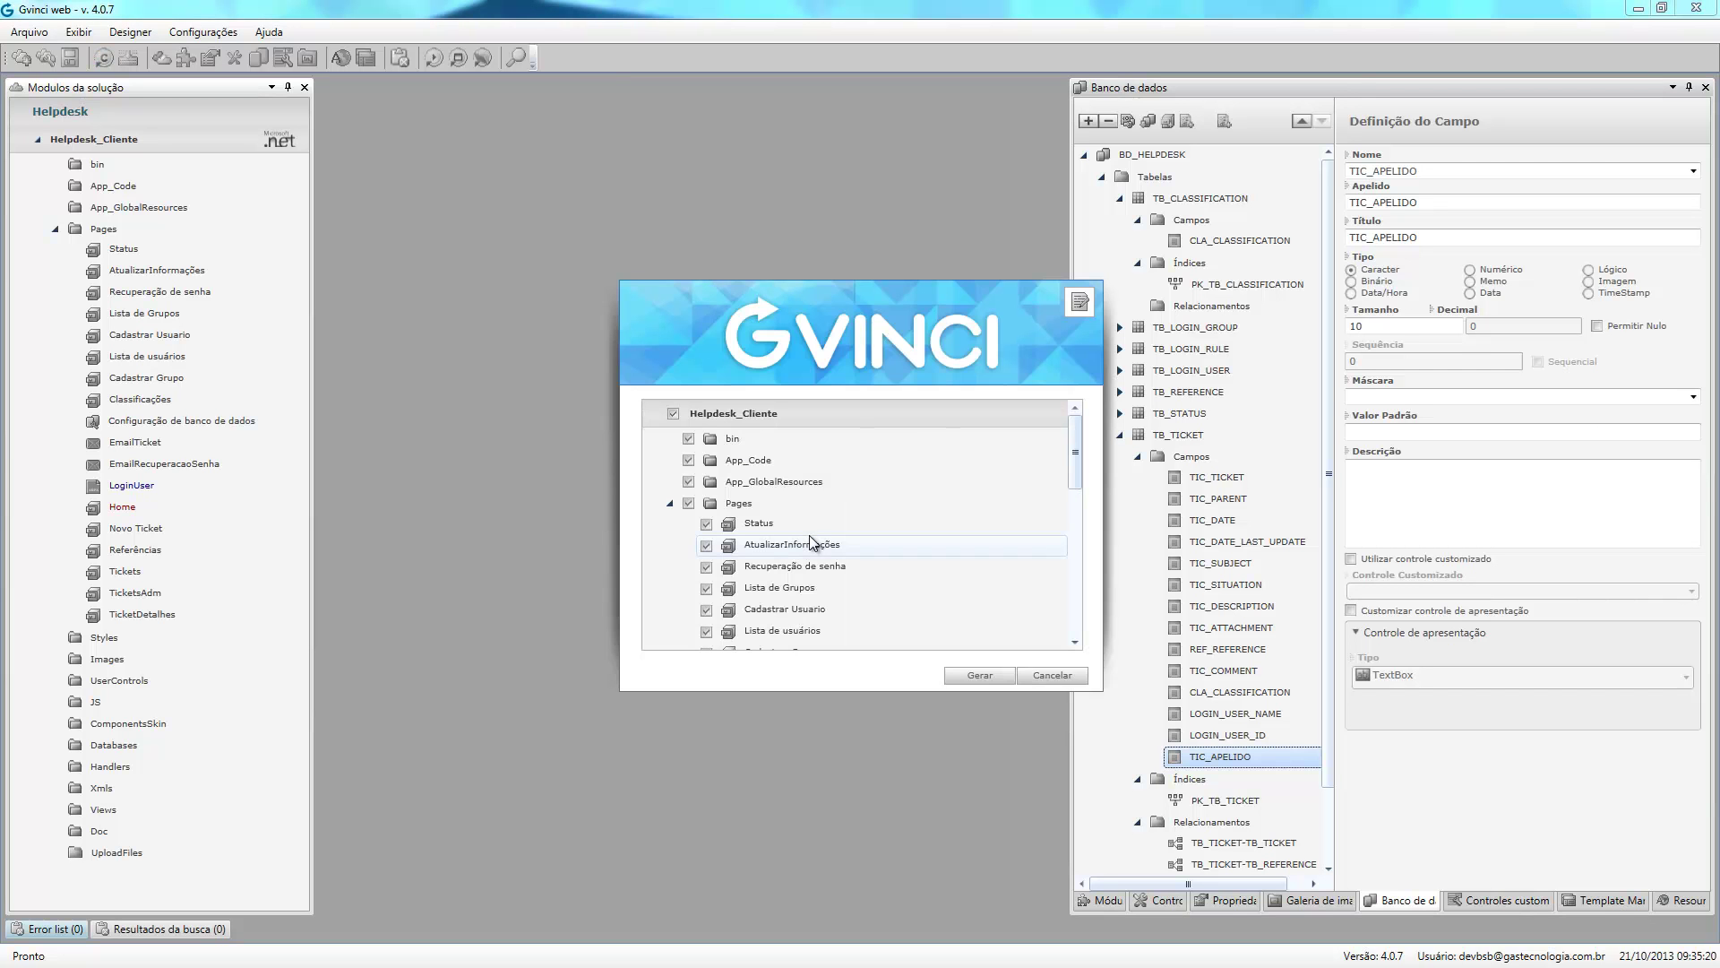
left_click(951, 678)
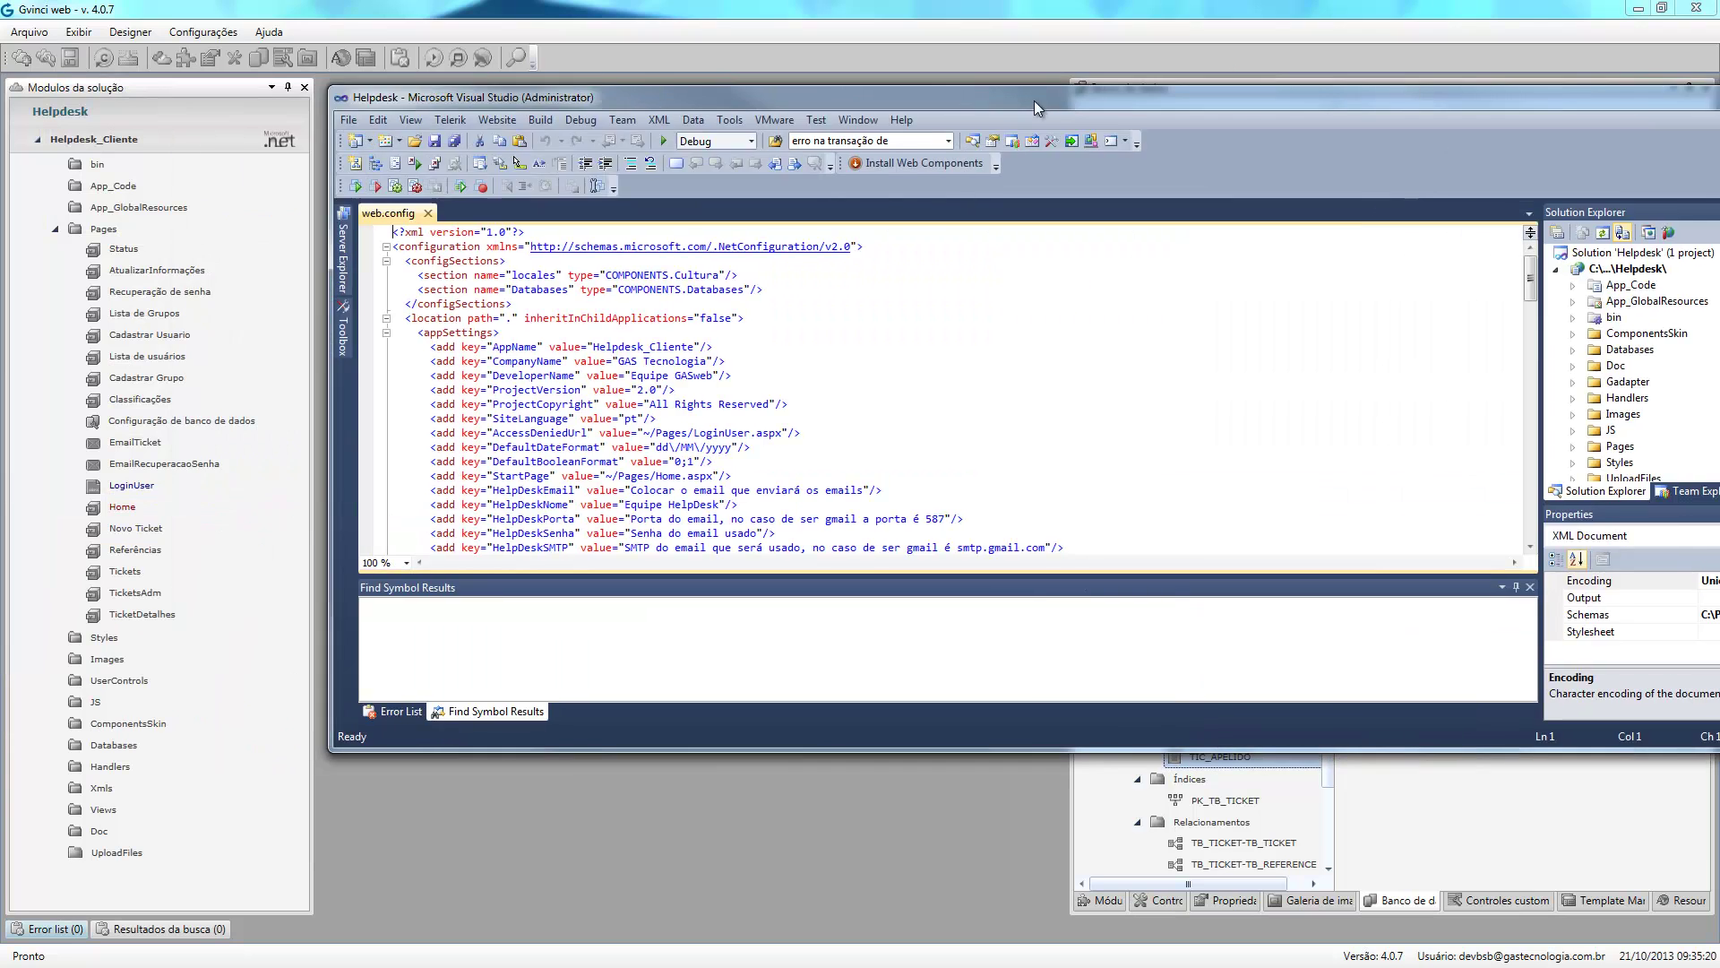
Maximize Visual Studio and confirm web.config's BD_HELPDESK RunAdapter value is True.
double_click(905, 90)
left_click_drag(1385, 255, 1386, 330)
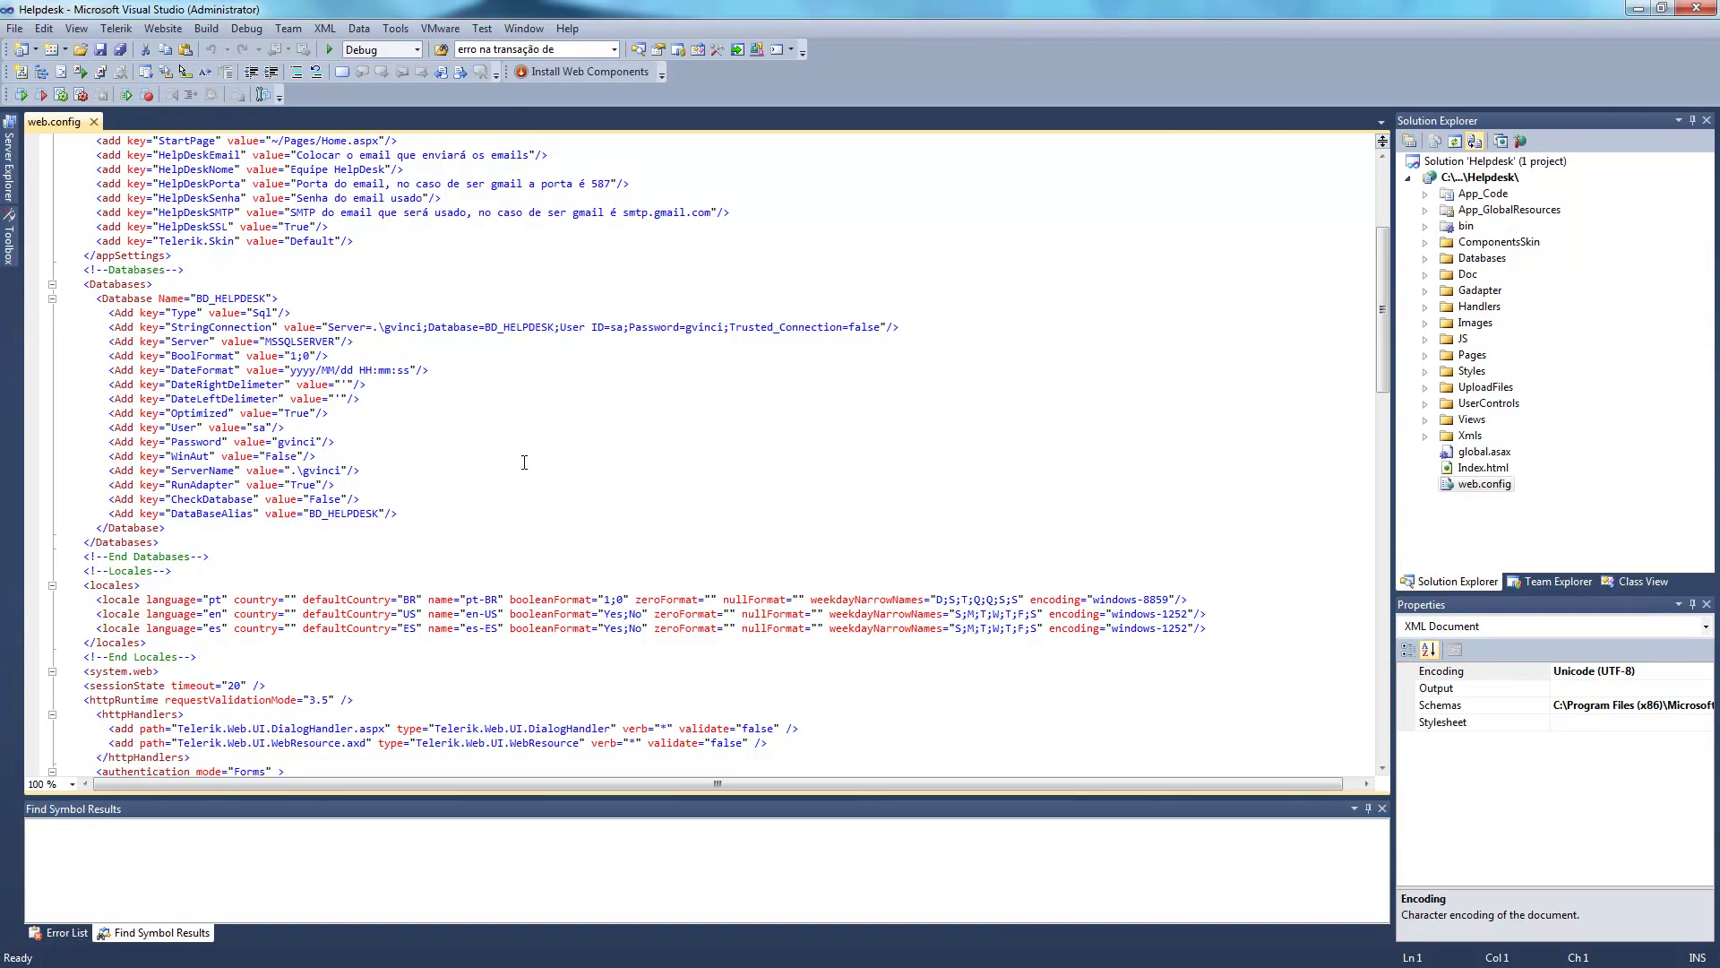
left_click(212, 484)
double_click(304, 484)
Run the Helpdesk site in debug and review the TB_TESTE1 CREATE TABLE and TIC_APELIDO statements.
left_click(330, 49)
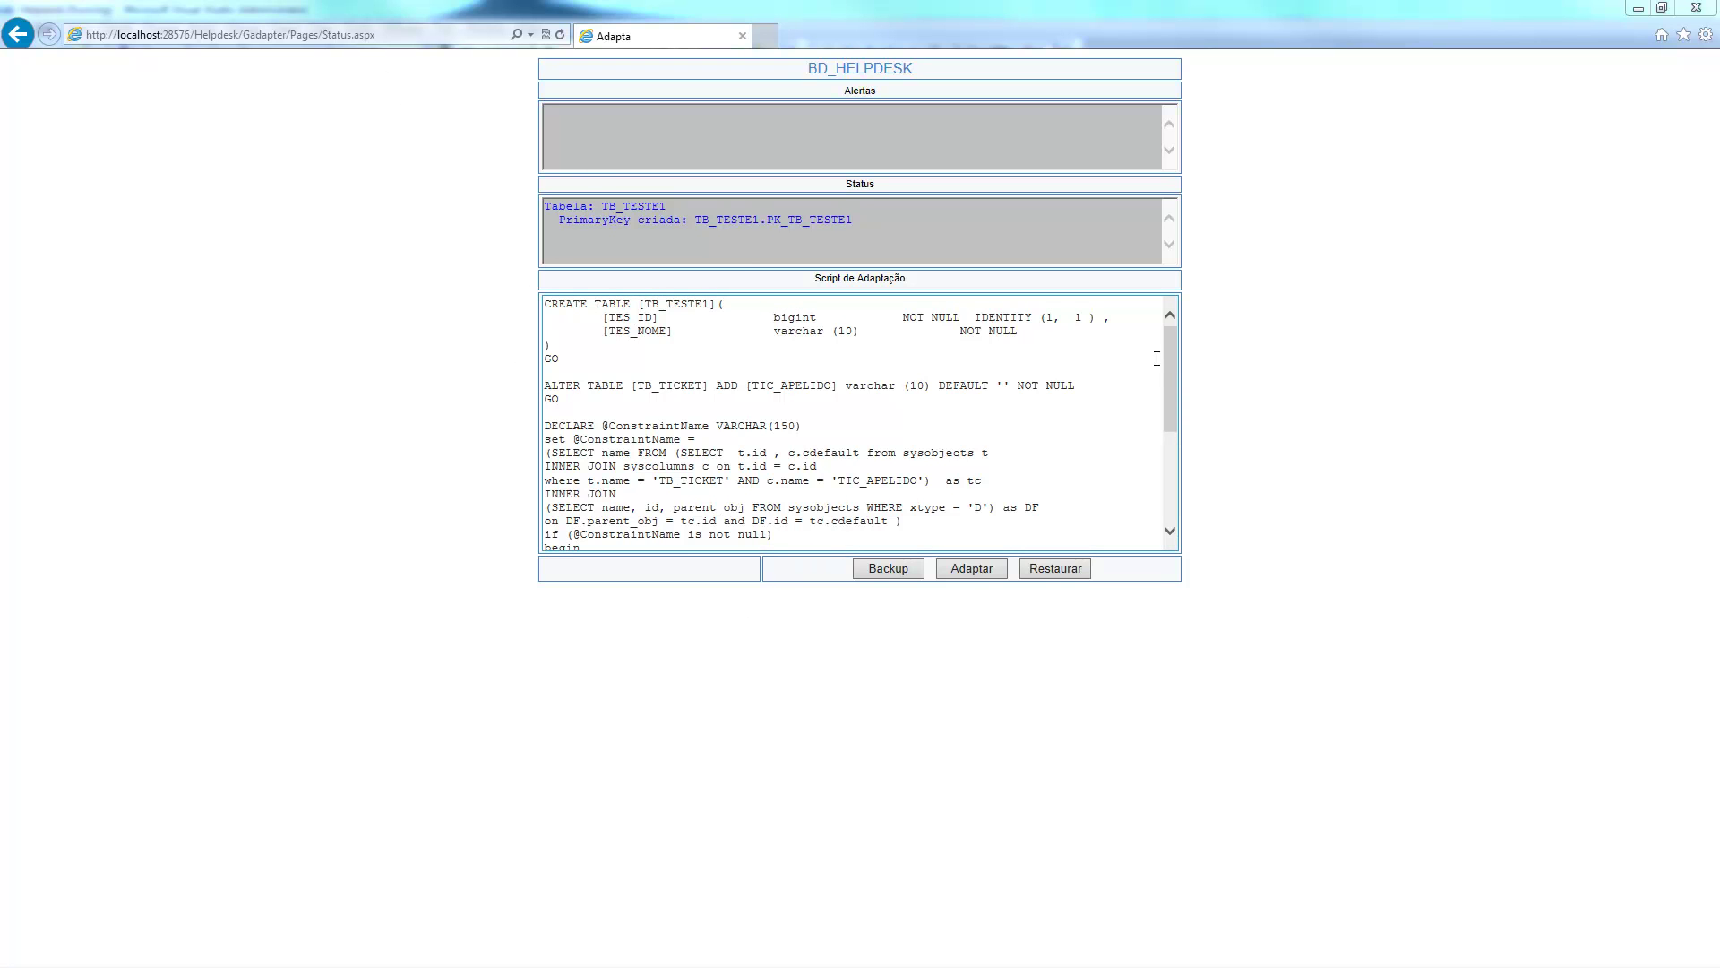
left_click_drag(546, 304, 869, 360)
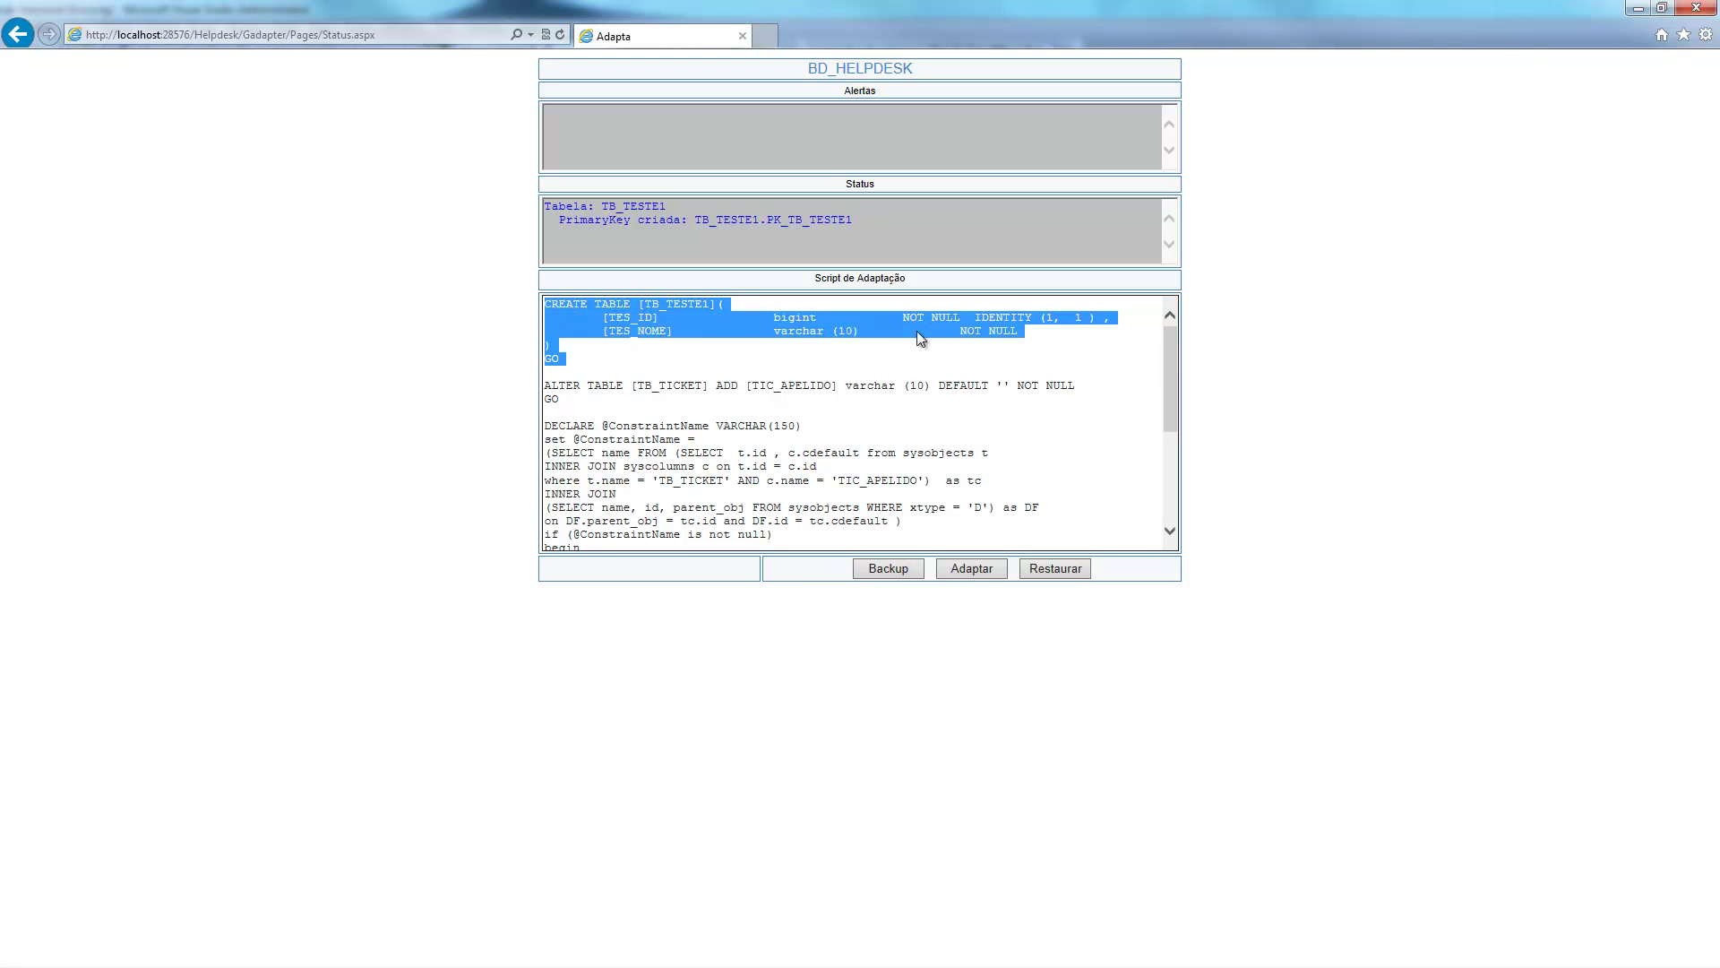
left_click_drag(563, 400, 541, 383)
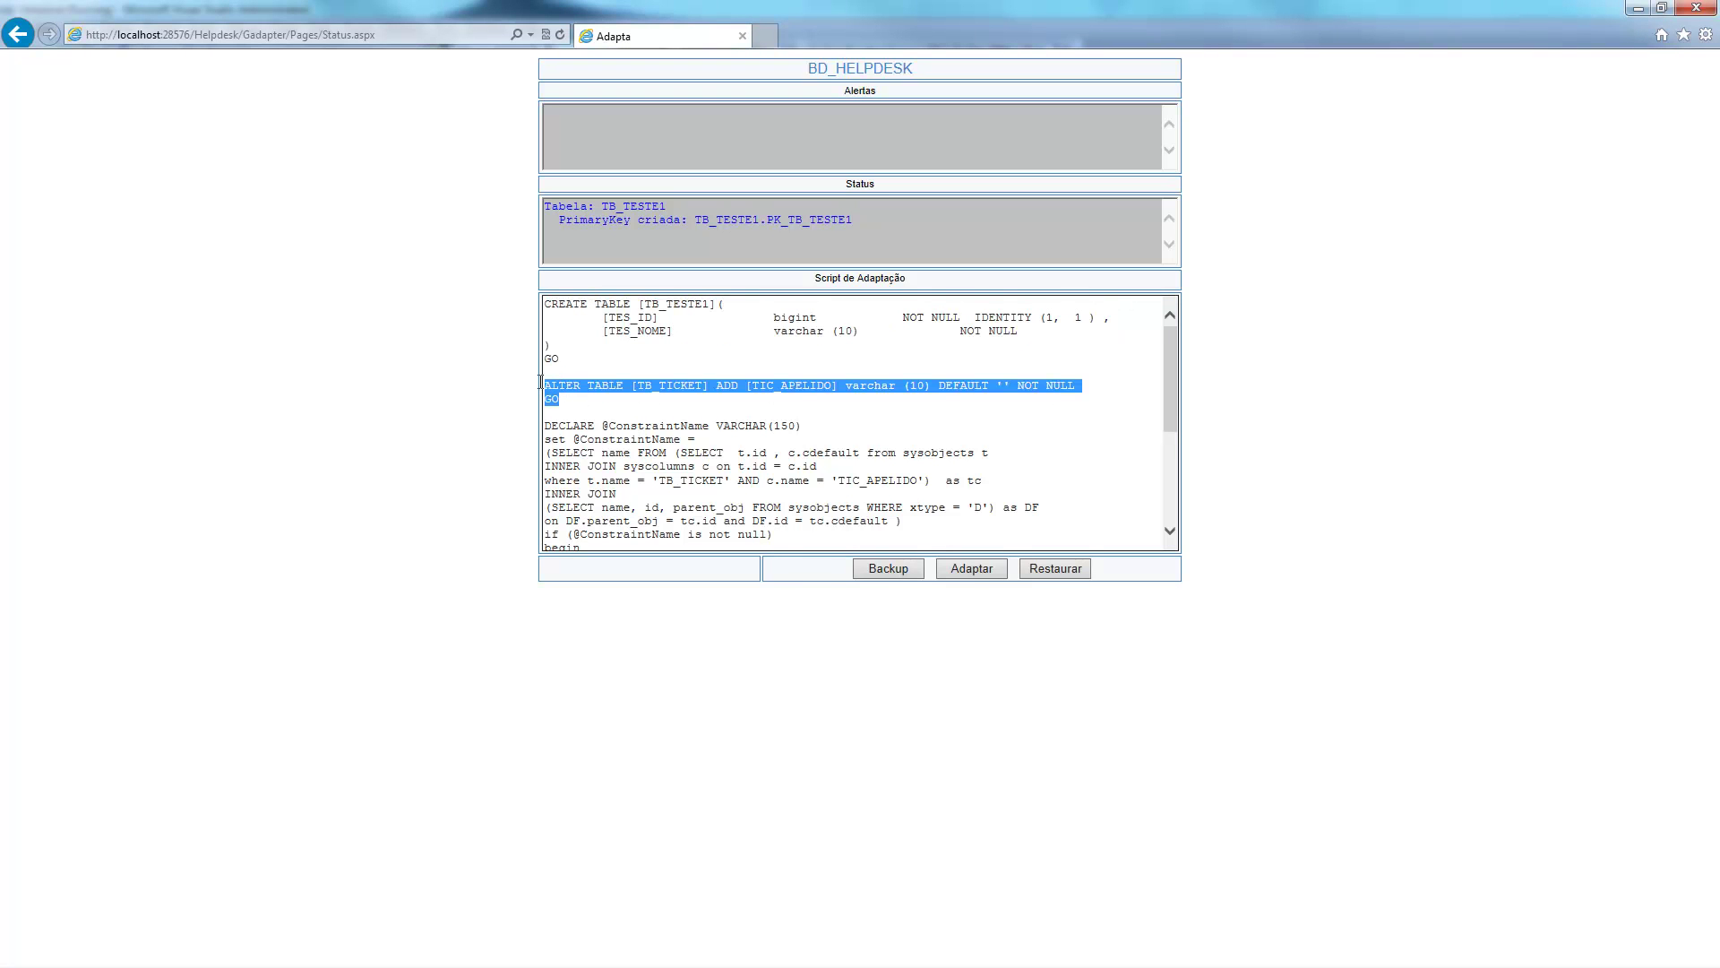
double_click(813, 389)
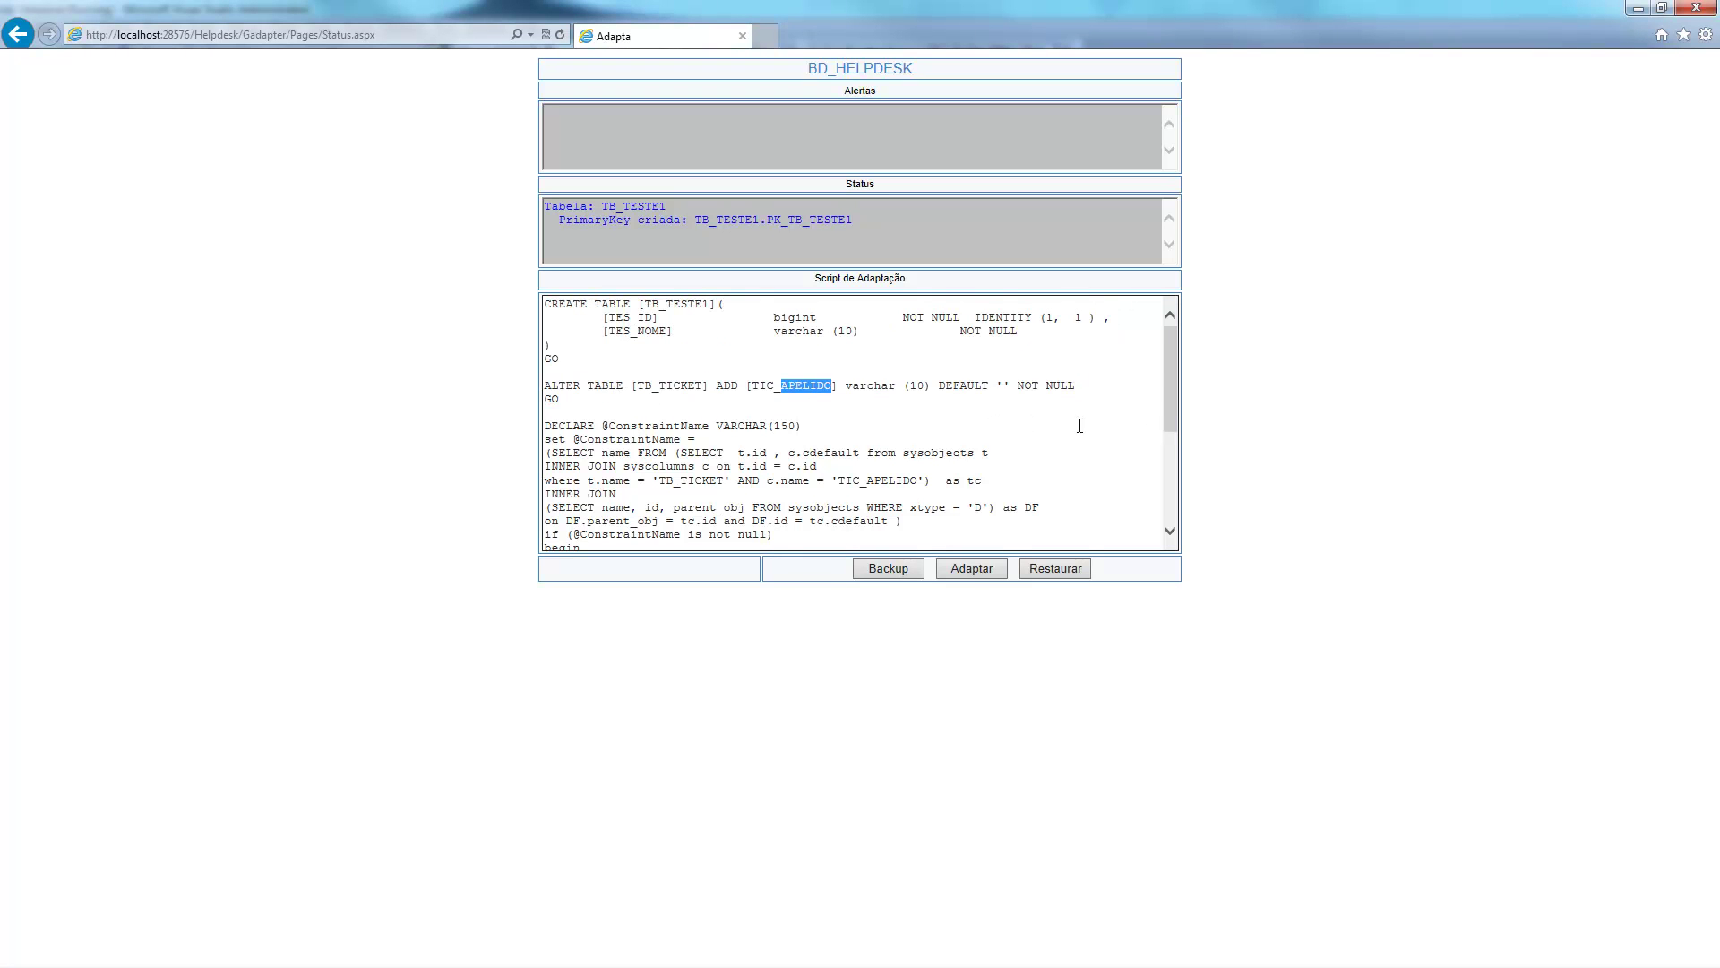
left_click_drag(1168, 393, 1172, 434)
Review the TB_TICKET/TIC_APELIDO lookup condition and the PK_TB_TESTE1 primary key block.
left_click(790, 464)
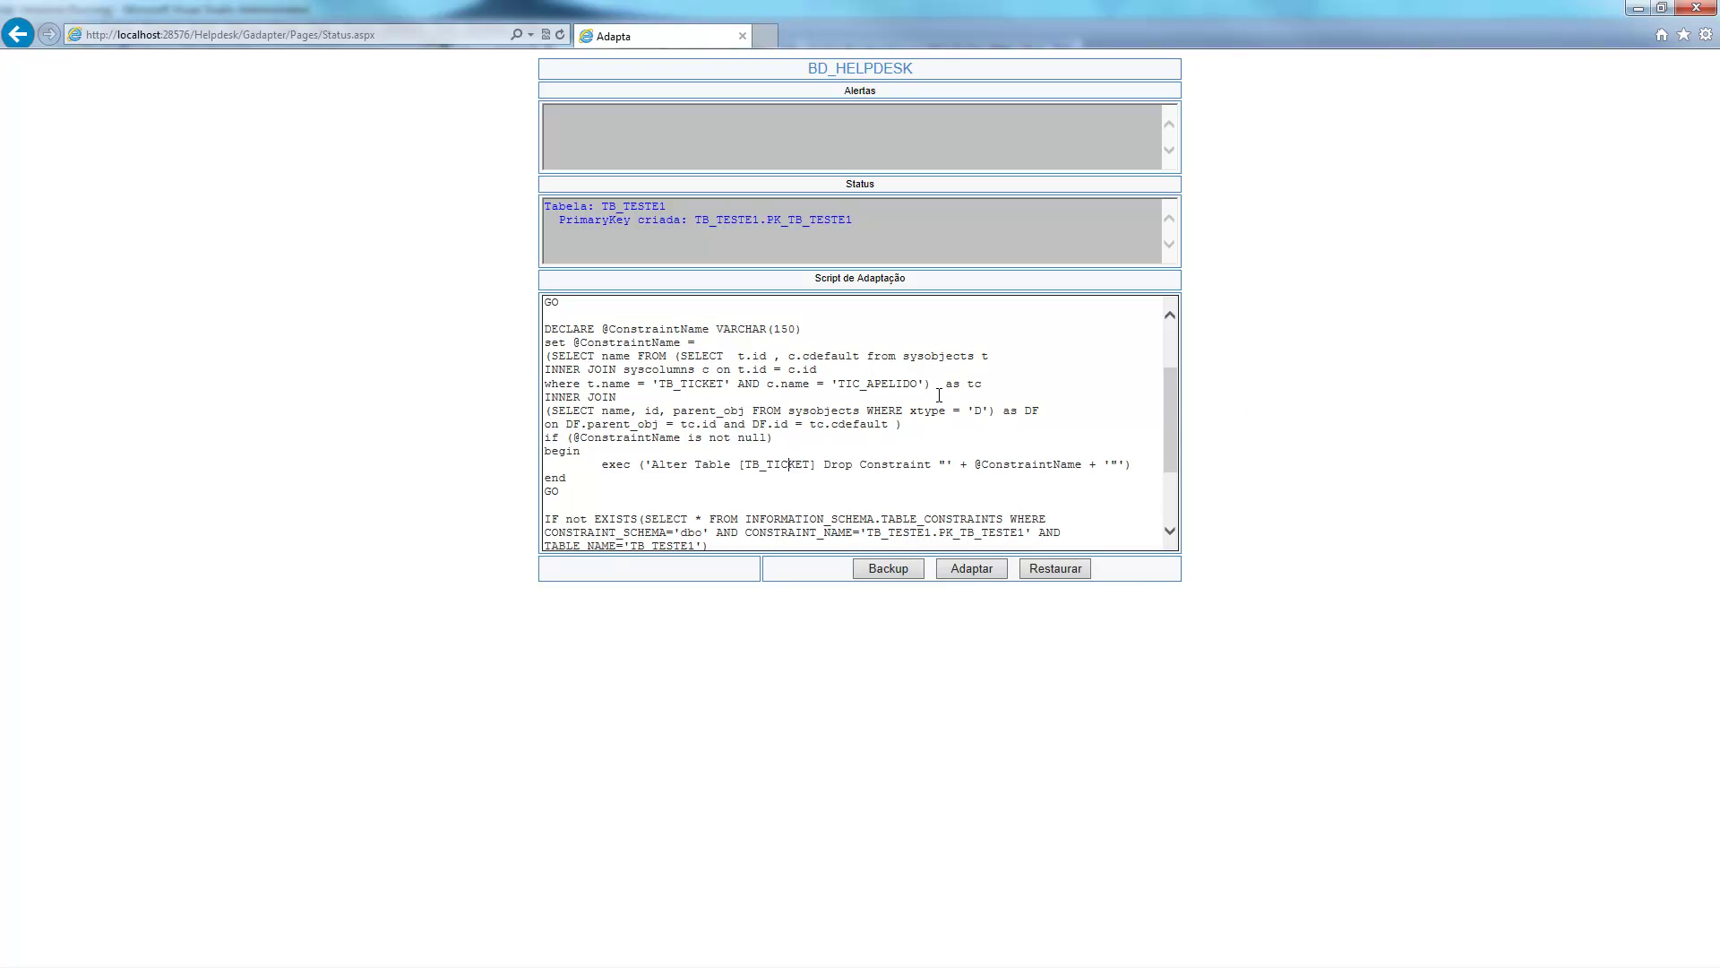
left_click_drag(926, 383, 639, 384)
left_click_drag(1163, 424, 1174, 512)
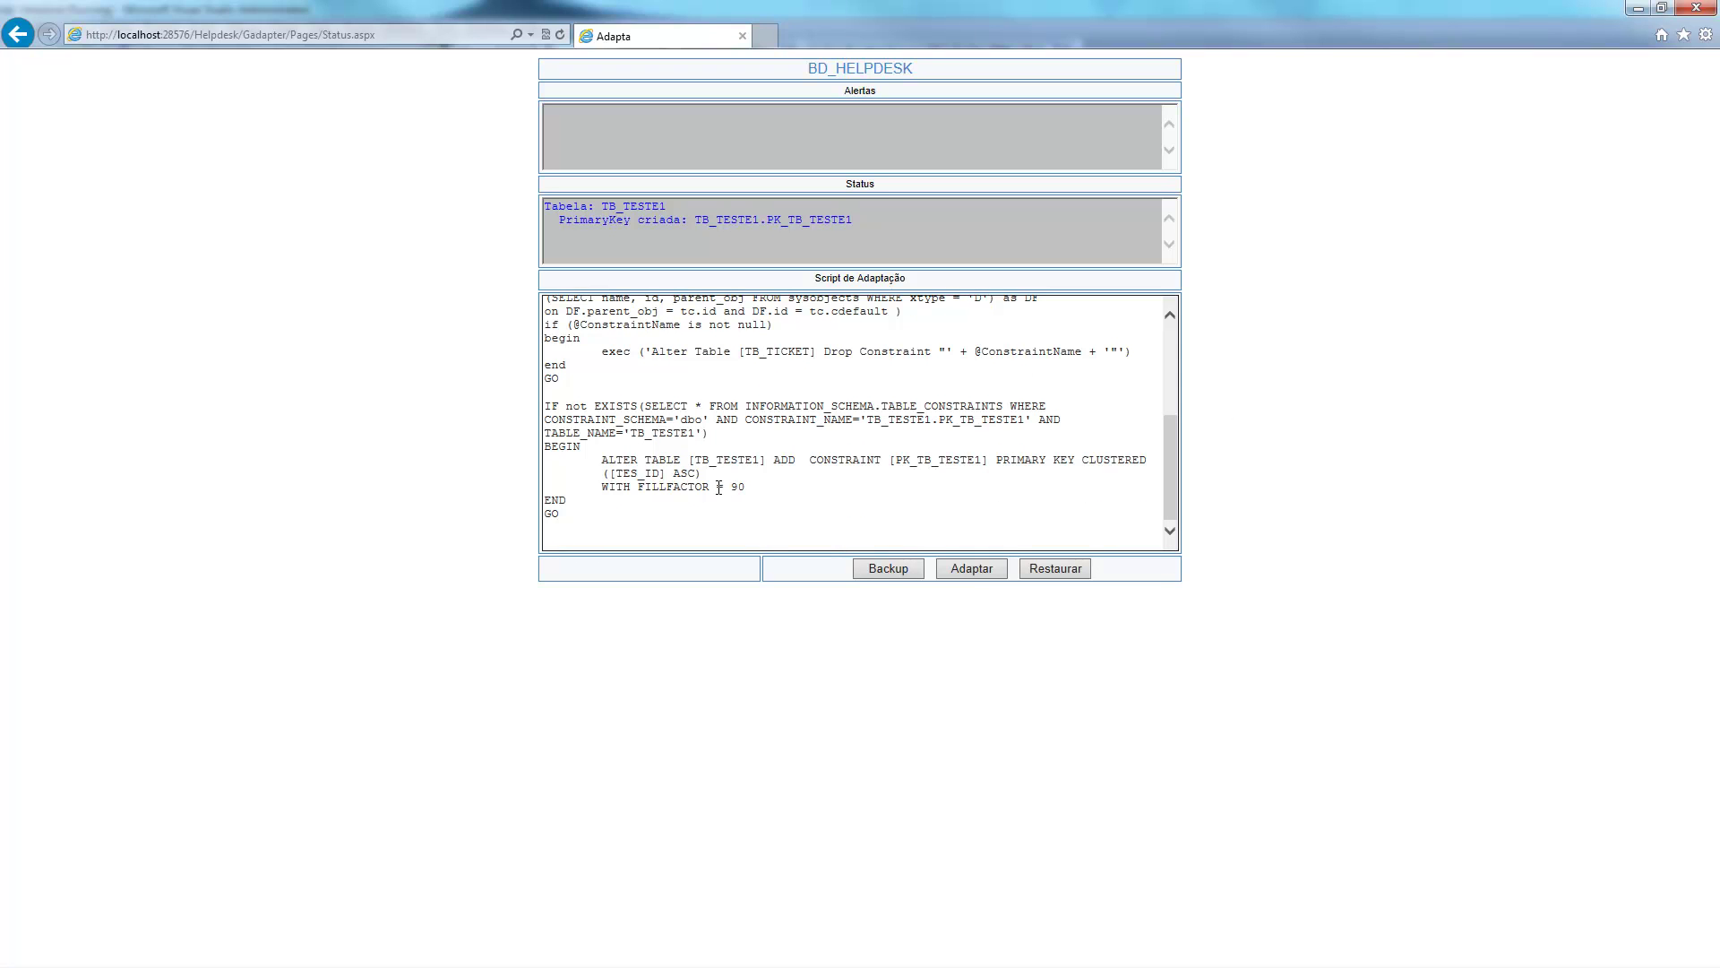
left_click_drag(583, 507, 545, 406)
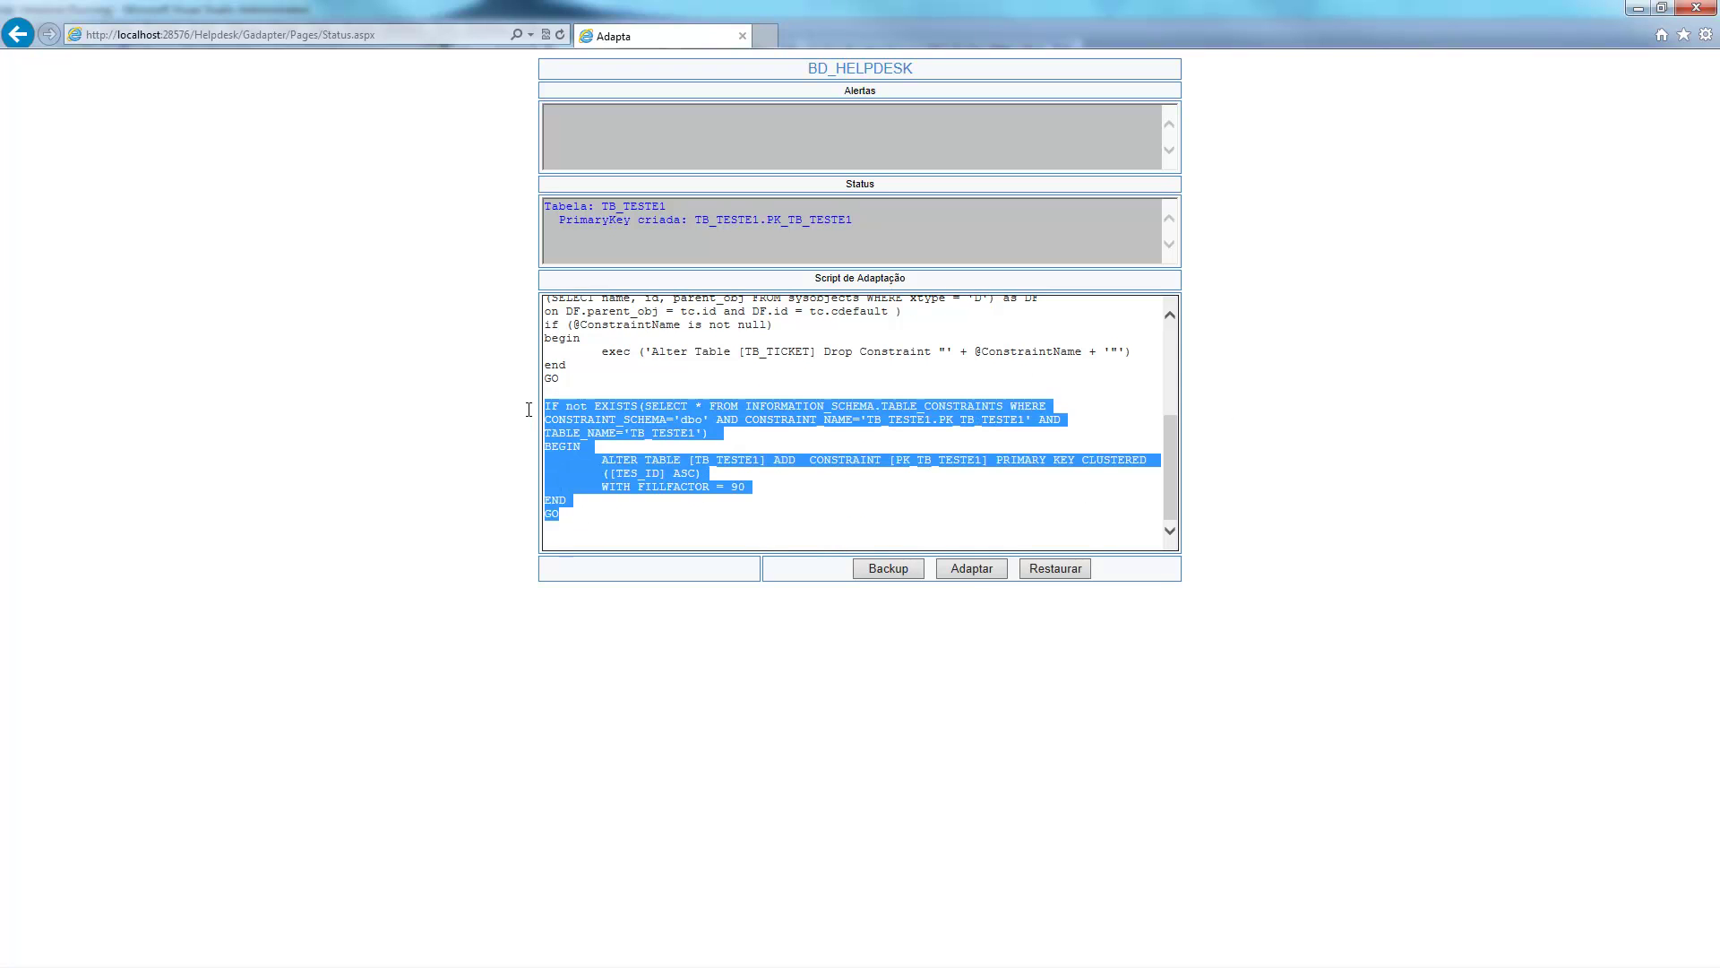
left_click(783, 475)
double_click(668, 433)
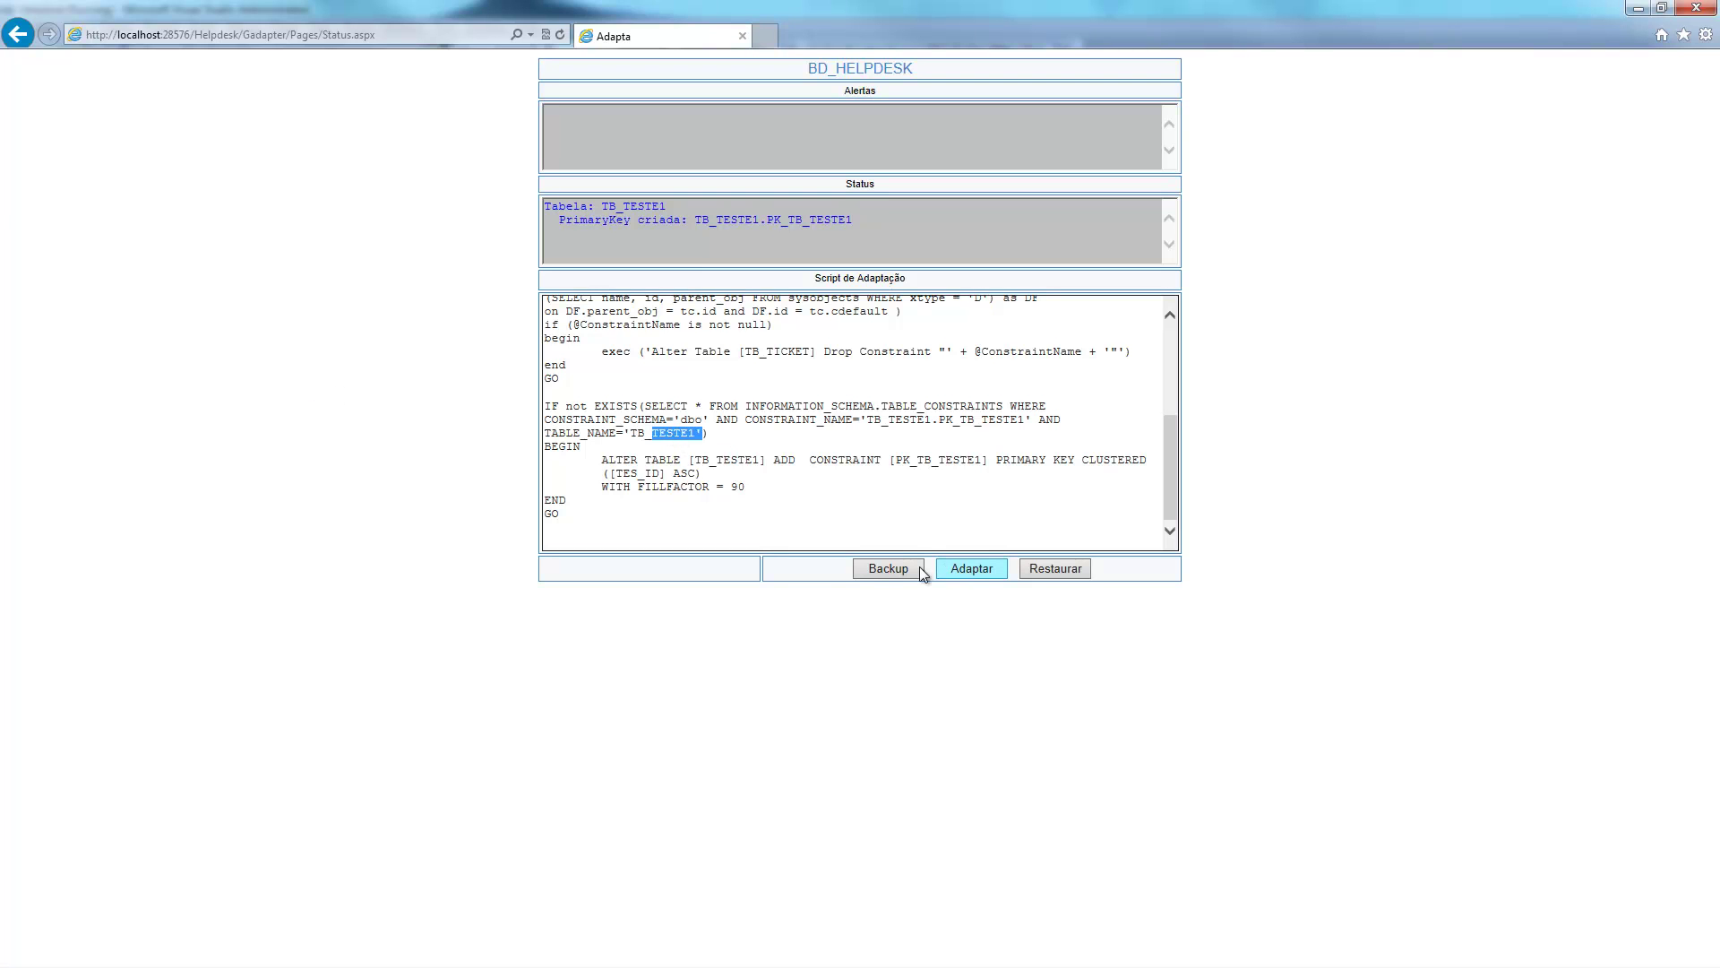
Back up BD_HELPDESK, then apply the adaptation script and confirm the structure change.
left_click(889, 570)
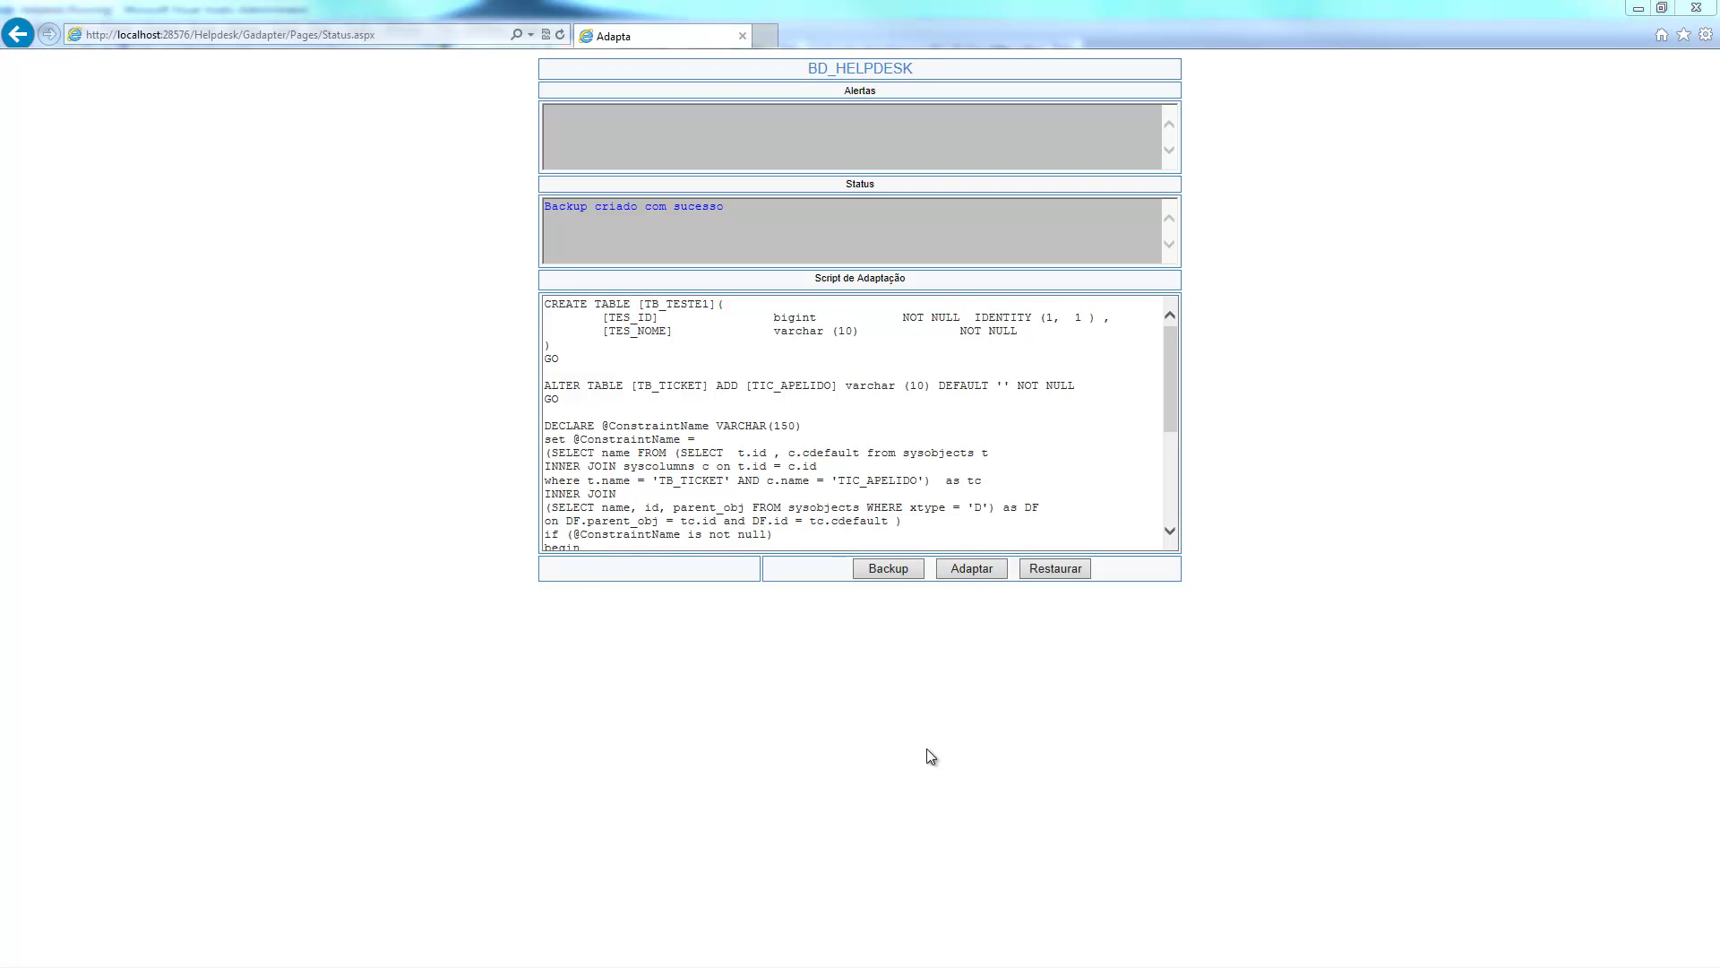
left_click(958, 571)
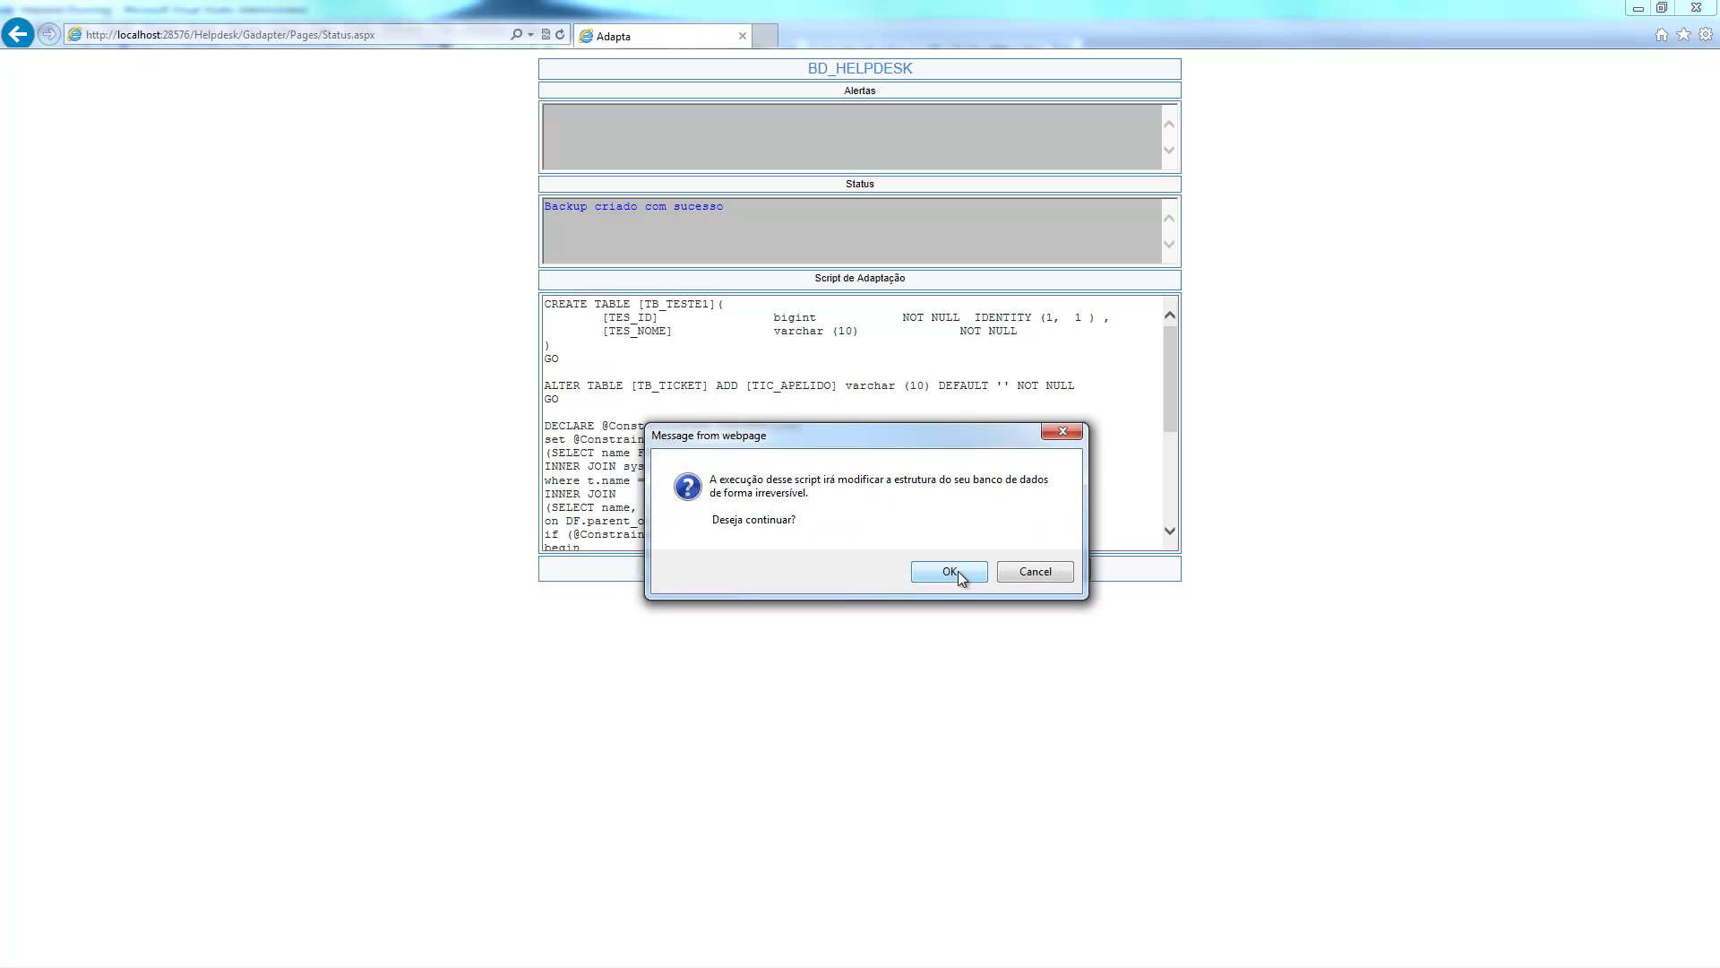
left_click(936, 573)
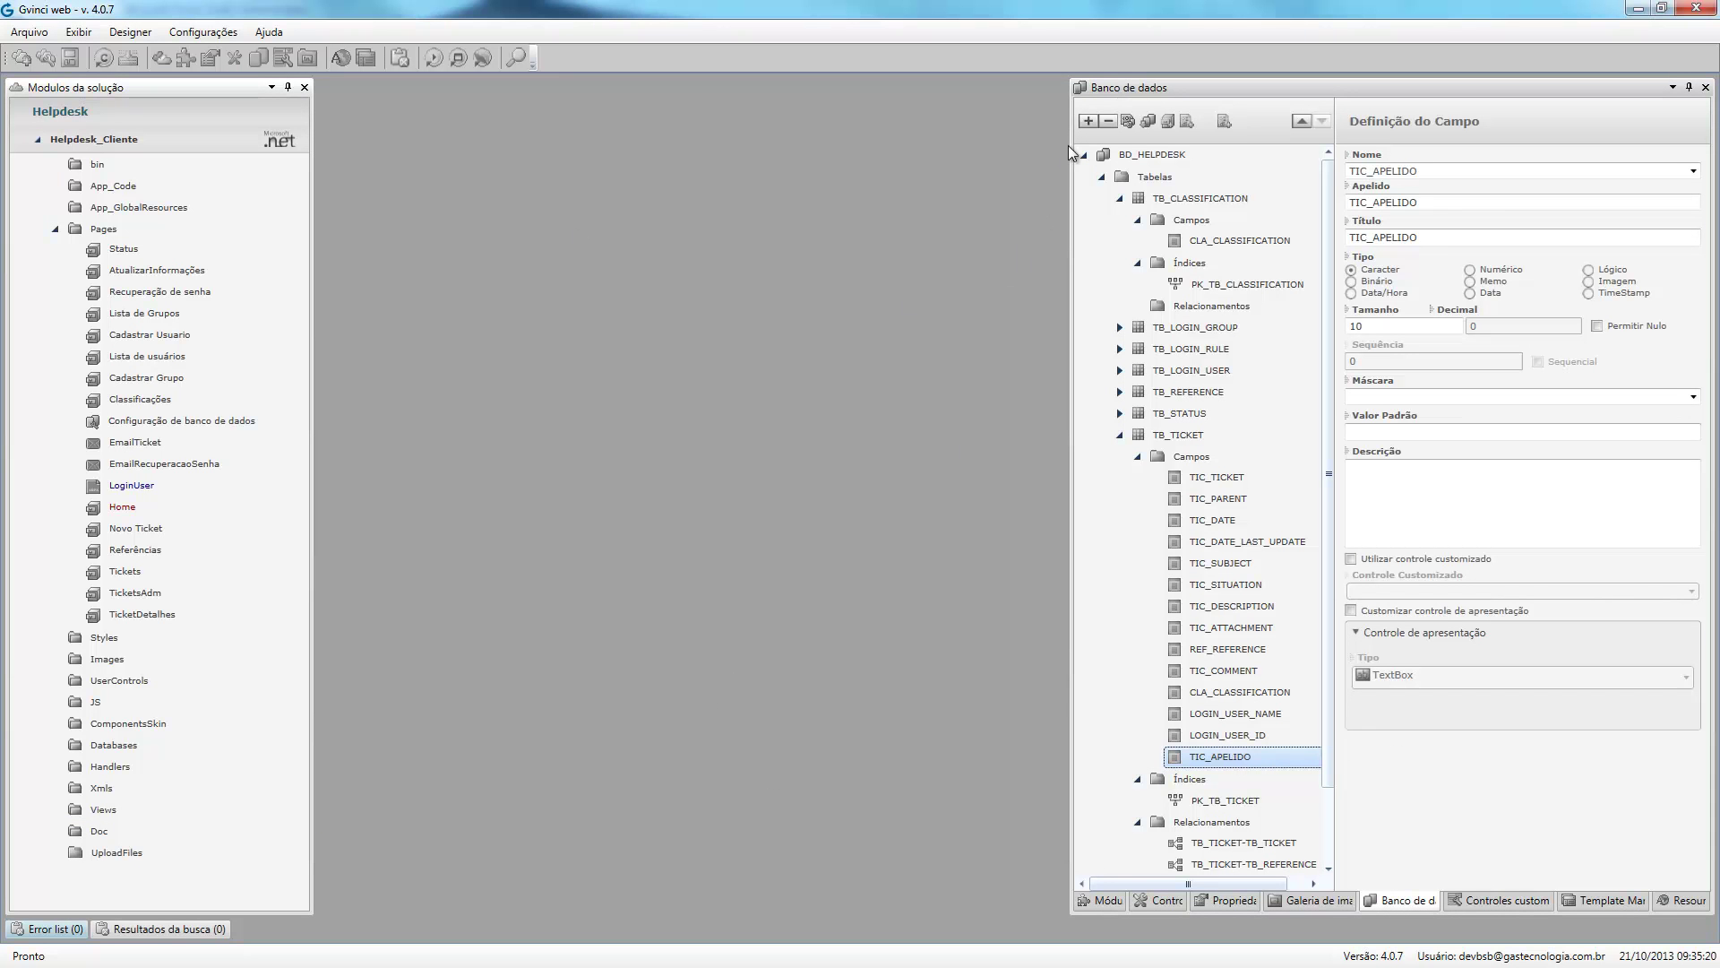
Delete the TIC_APELIDO field from TB_TICKET in Gvinci web.
left_click(1108, 120)
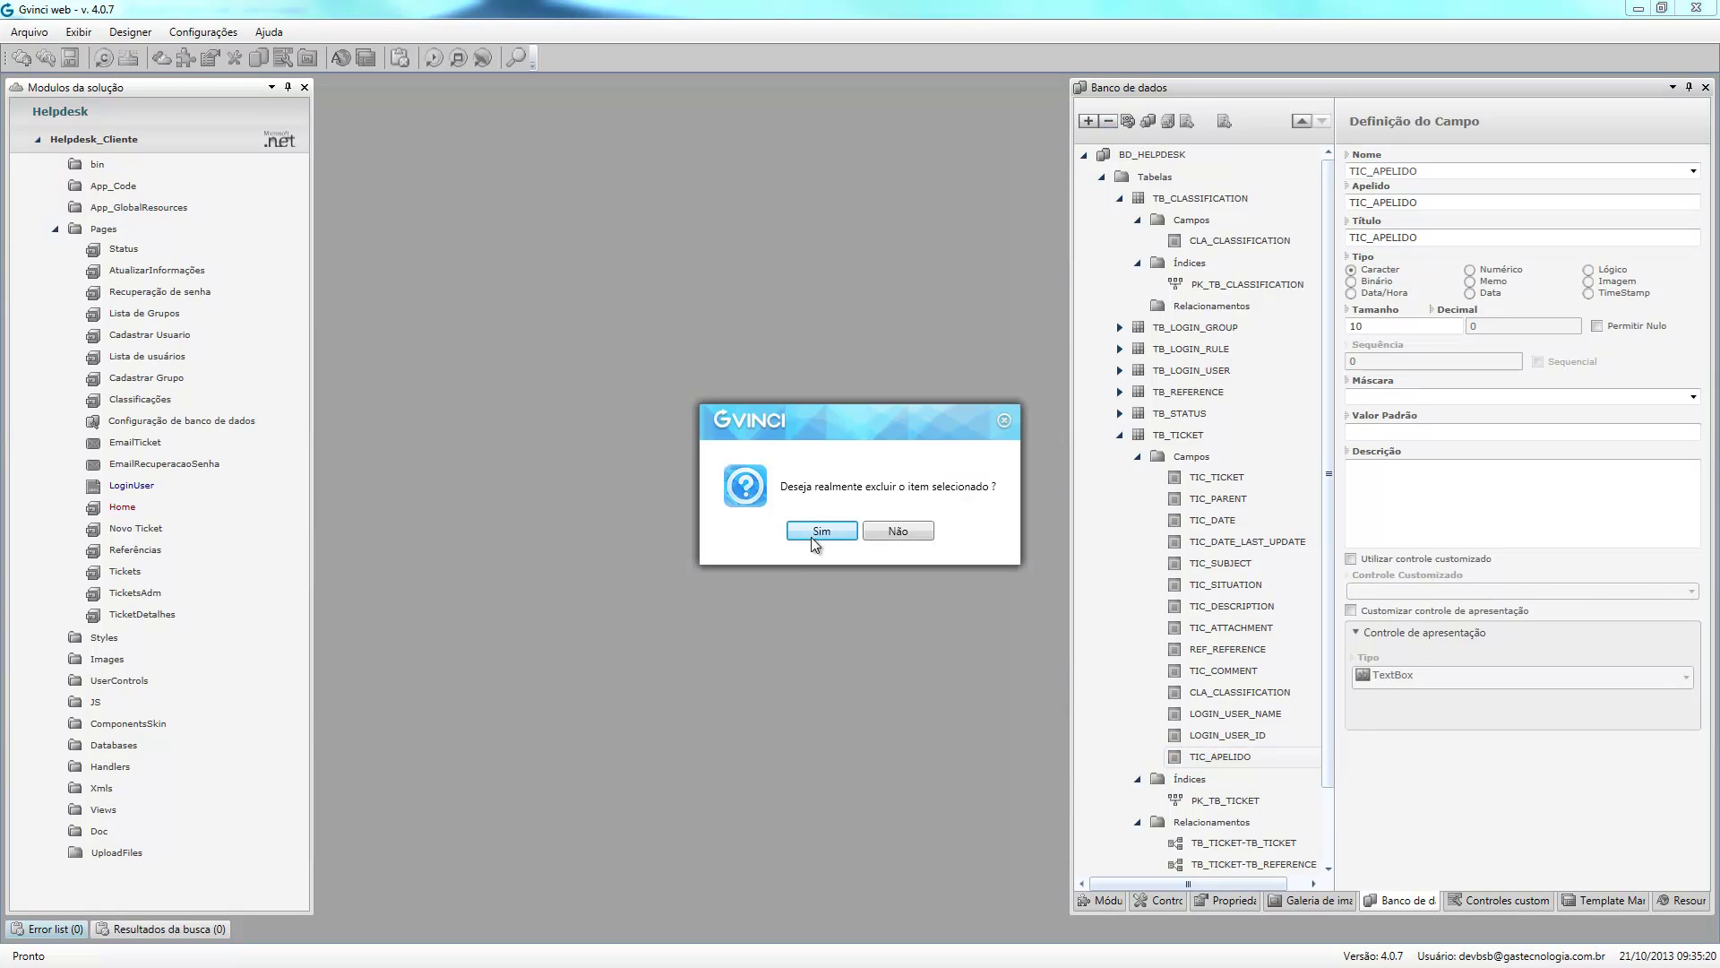
left_click(822, 531)
scroll(1335, 717, "down", 1)
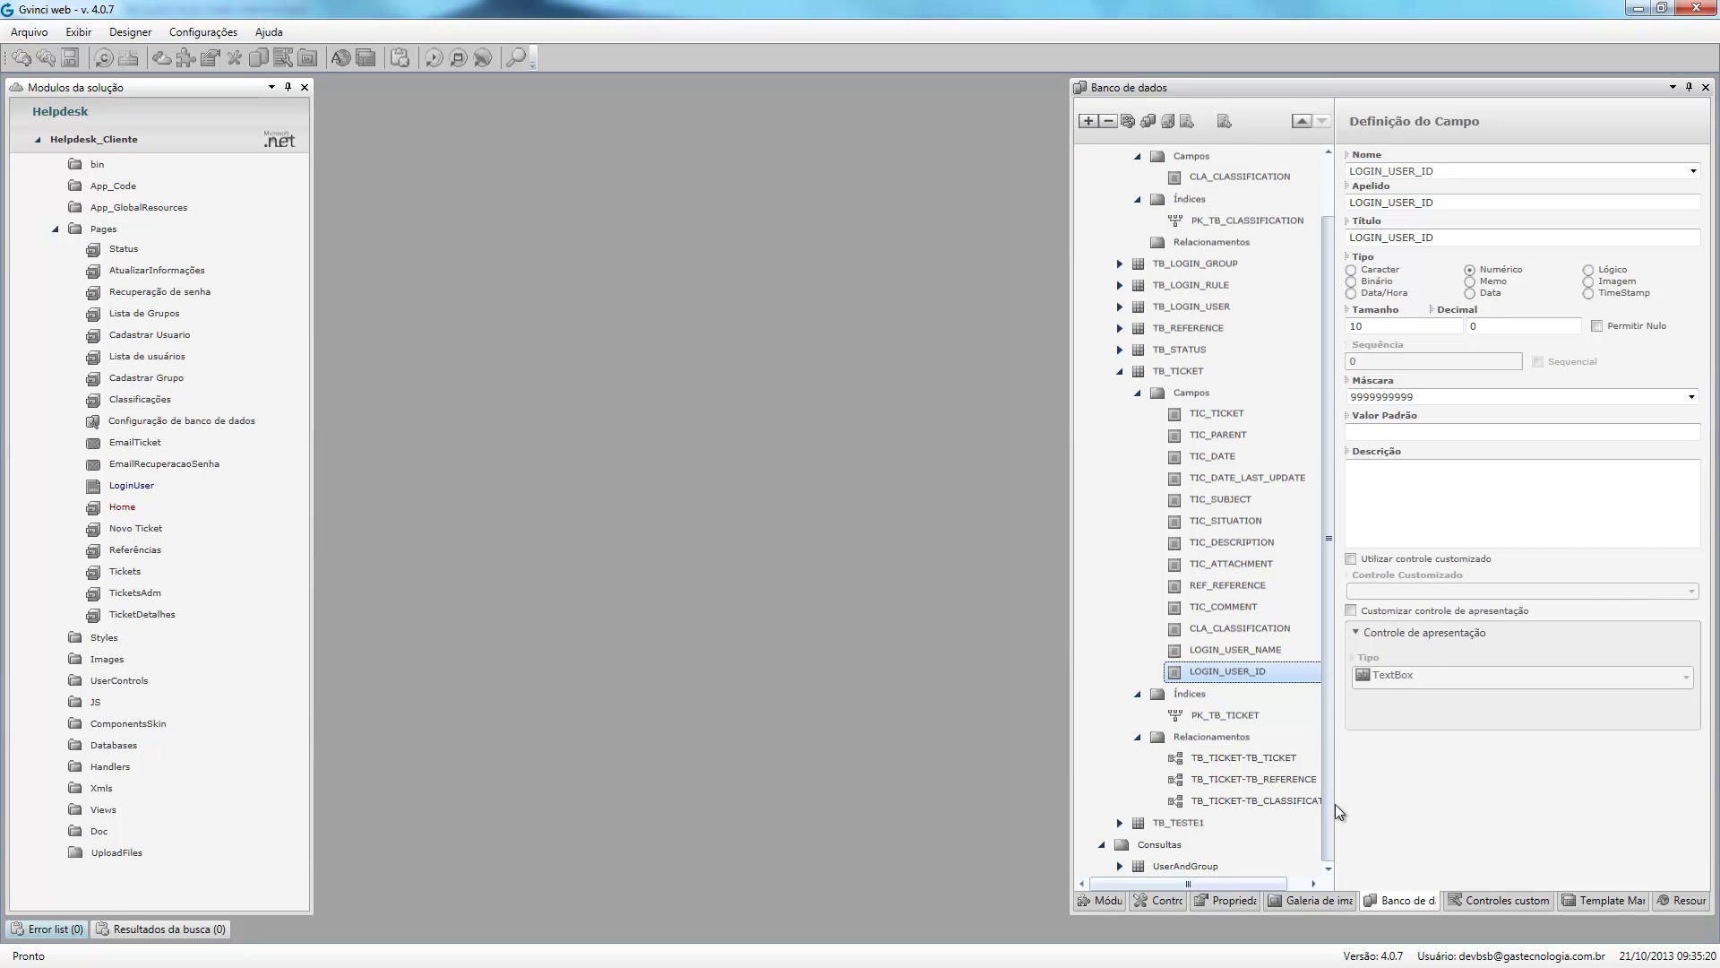
Rename TB_TESTE1's TES_NOME field to TES_NOME2.
left_click(1120, 822)
scroll(1264, 797, "down", 2)
left_click(1216, 760)
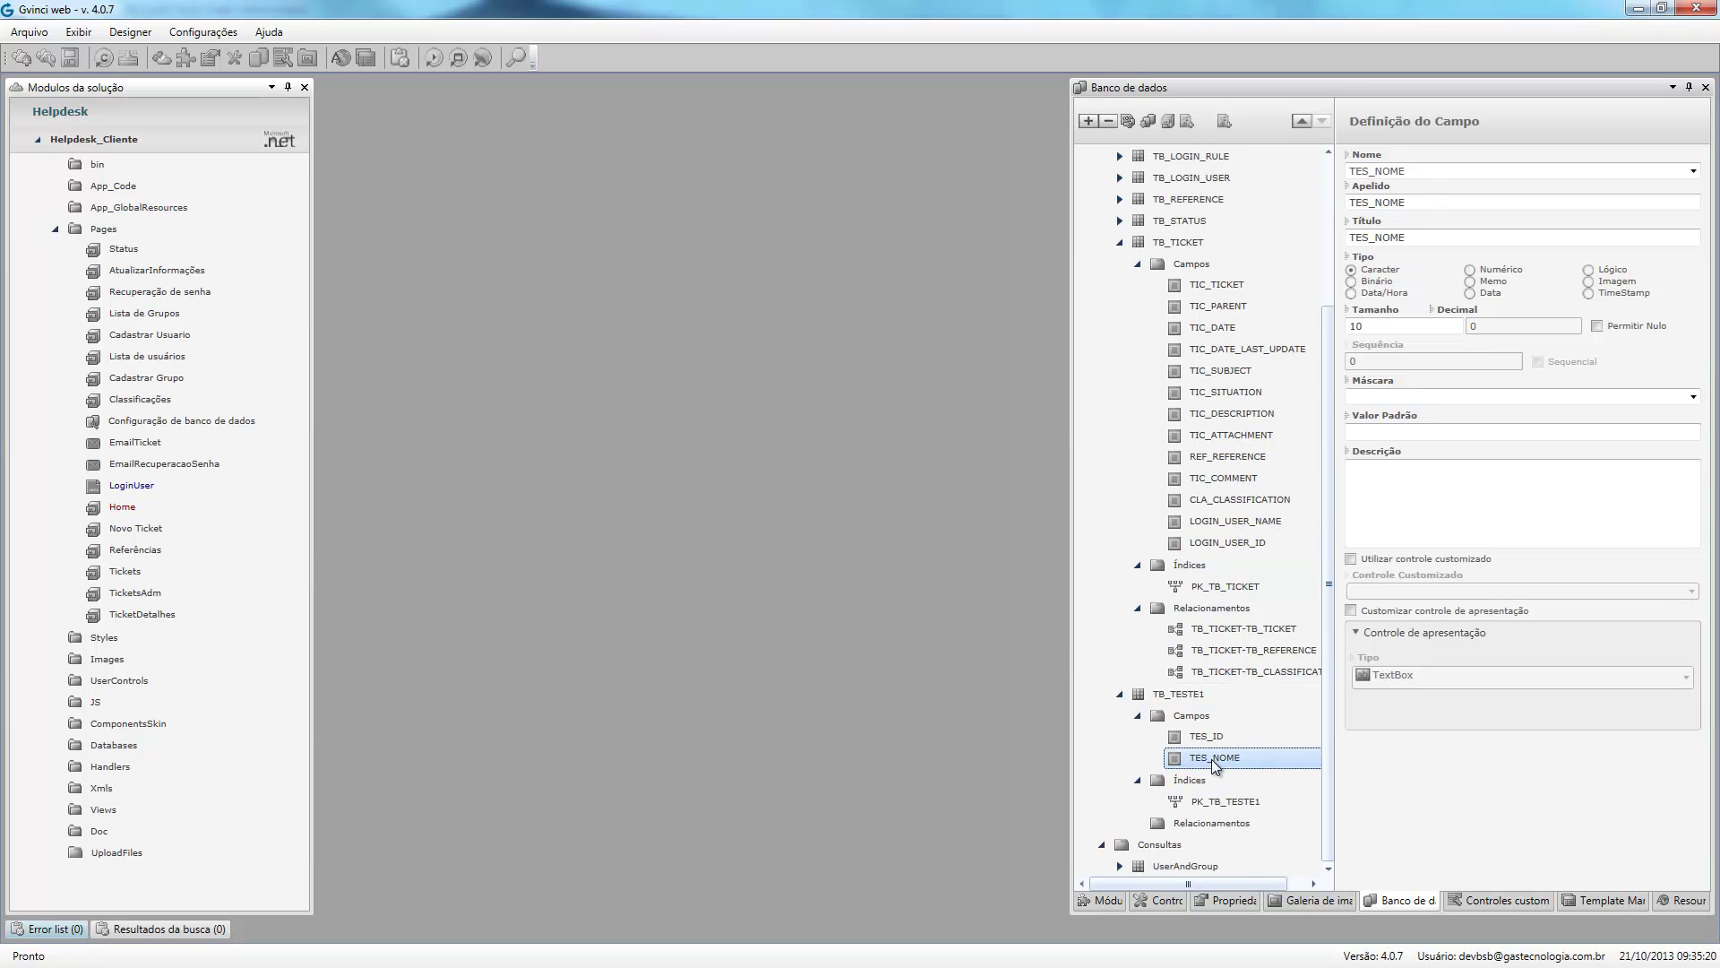
left_click(1453, 171)
type("STATUS")
key("ctrl+z")
type("2")
left_click(1450, 202)
Save the model and confirm generating the source code.
left_click(75, 57)
left_click(101, 65)
left_click(811, 532)
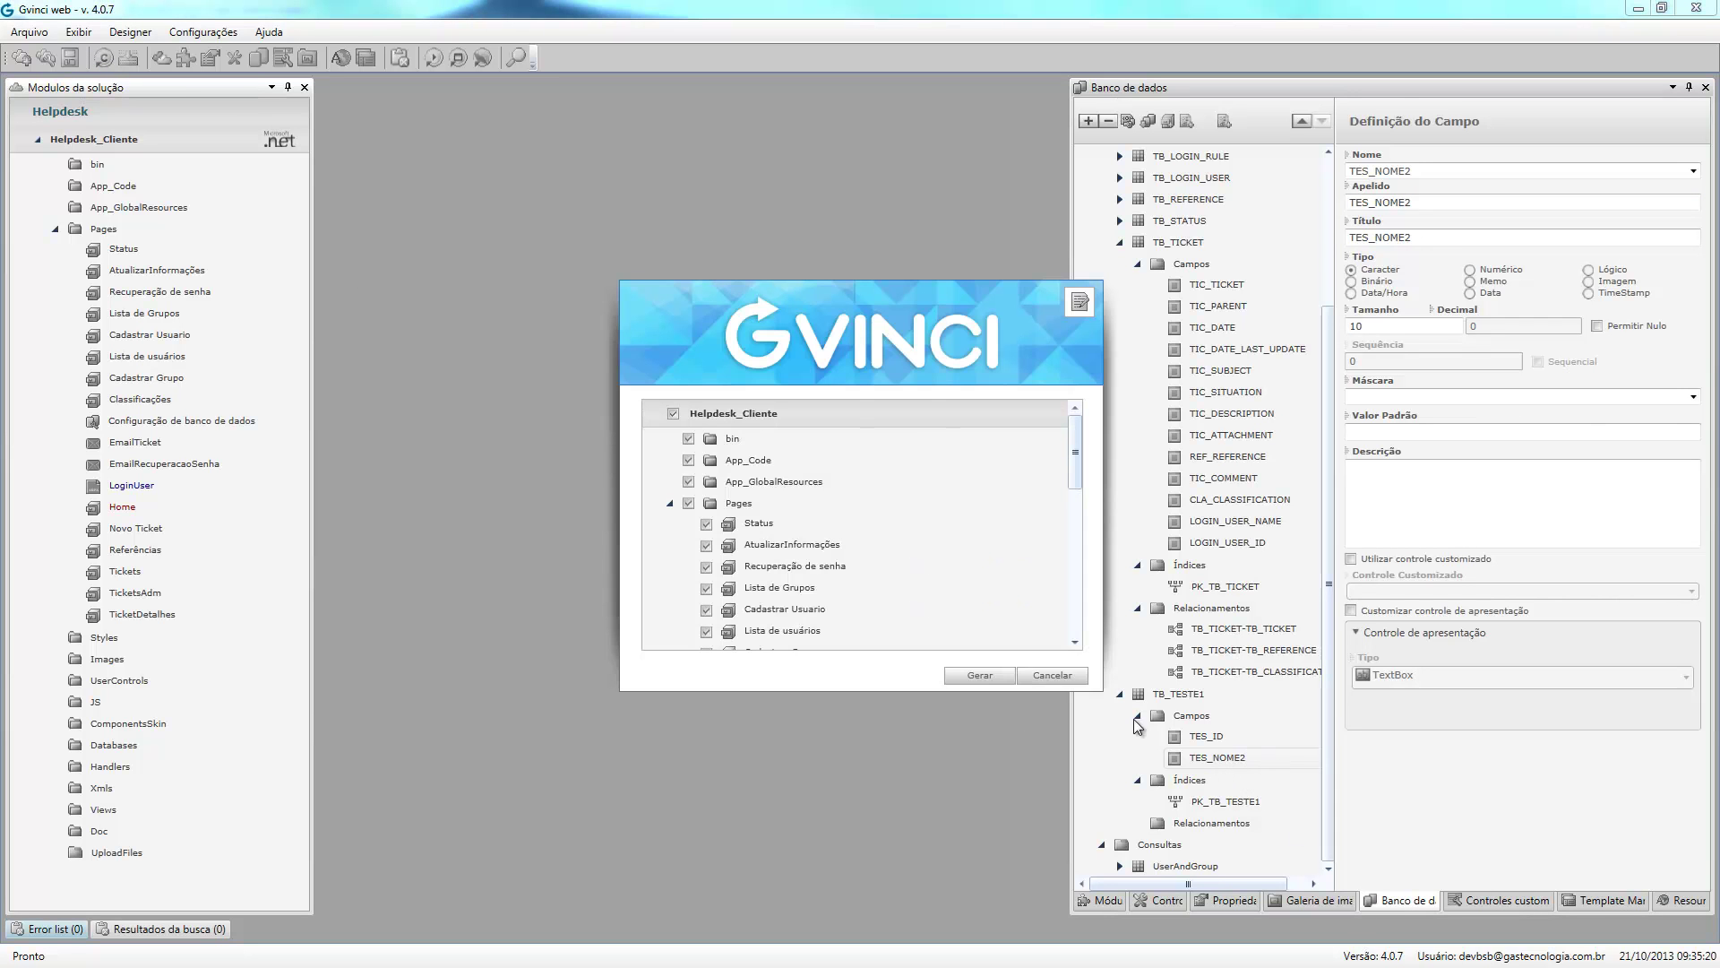
Generate code with all Helpdesk_Cliente modules left checked.
left_click(979, 677)
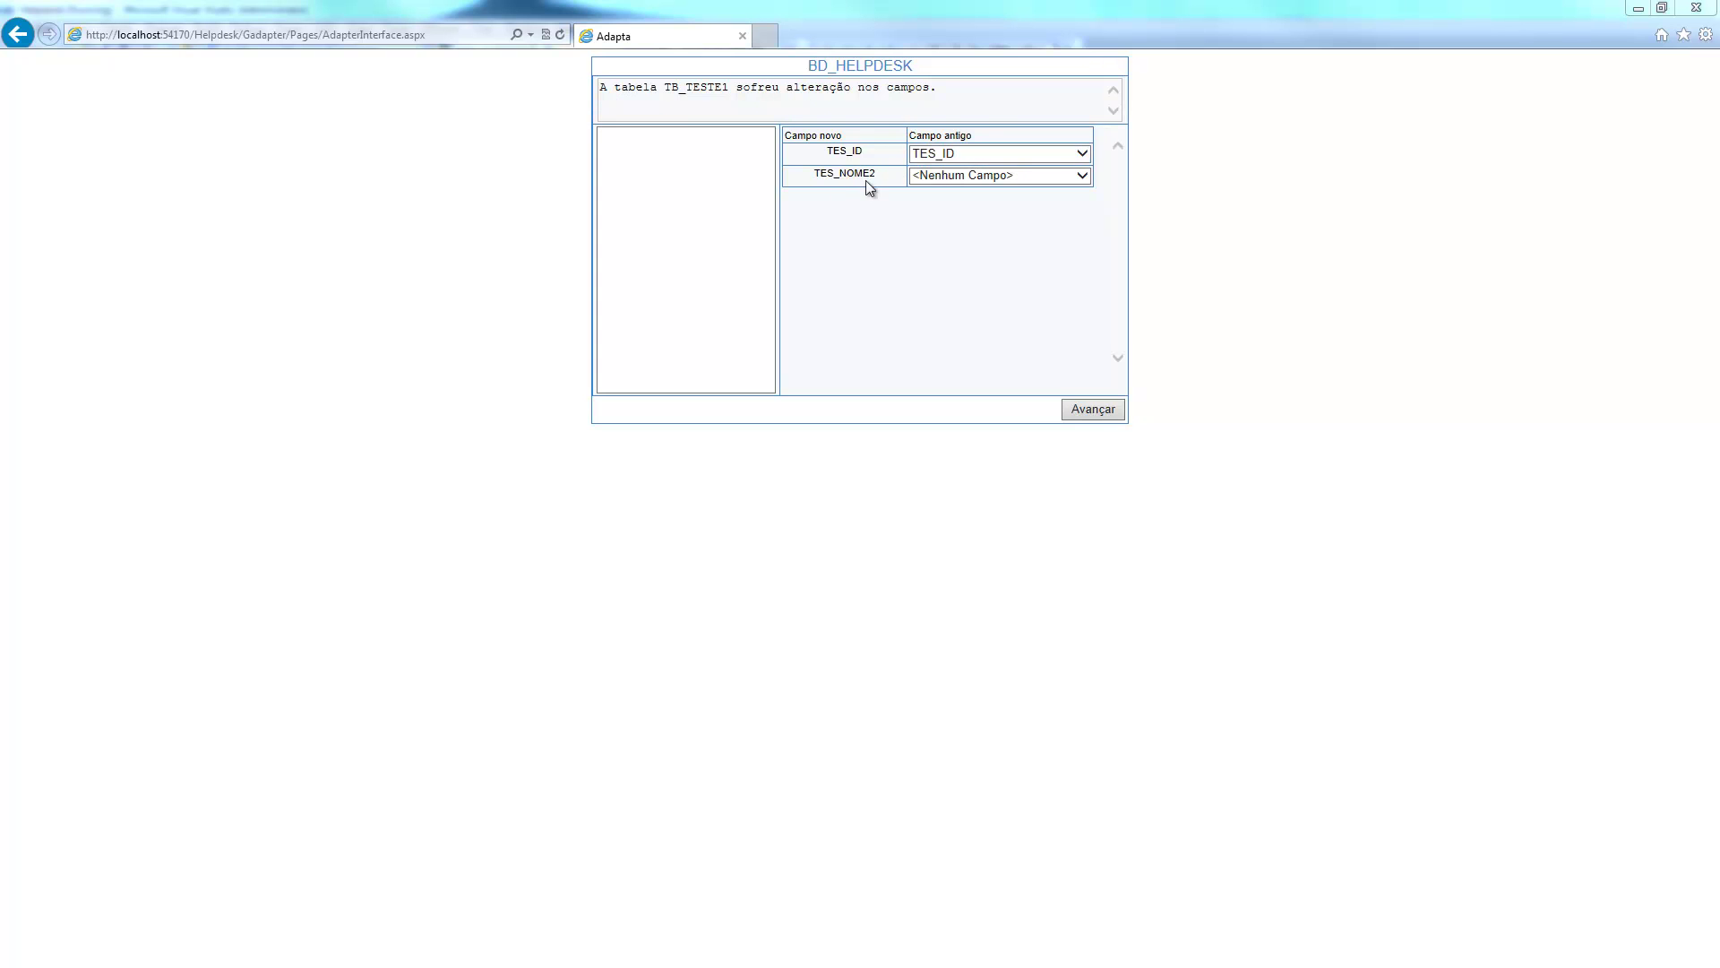
Map TES_NOME2 to old field TES_NOME and continue to the adaptation script.
left_click(1083, 175)
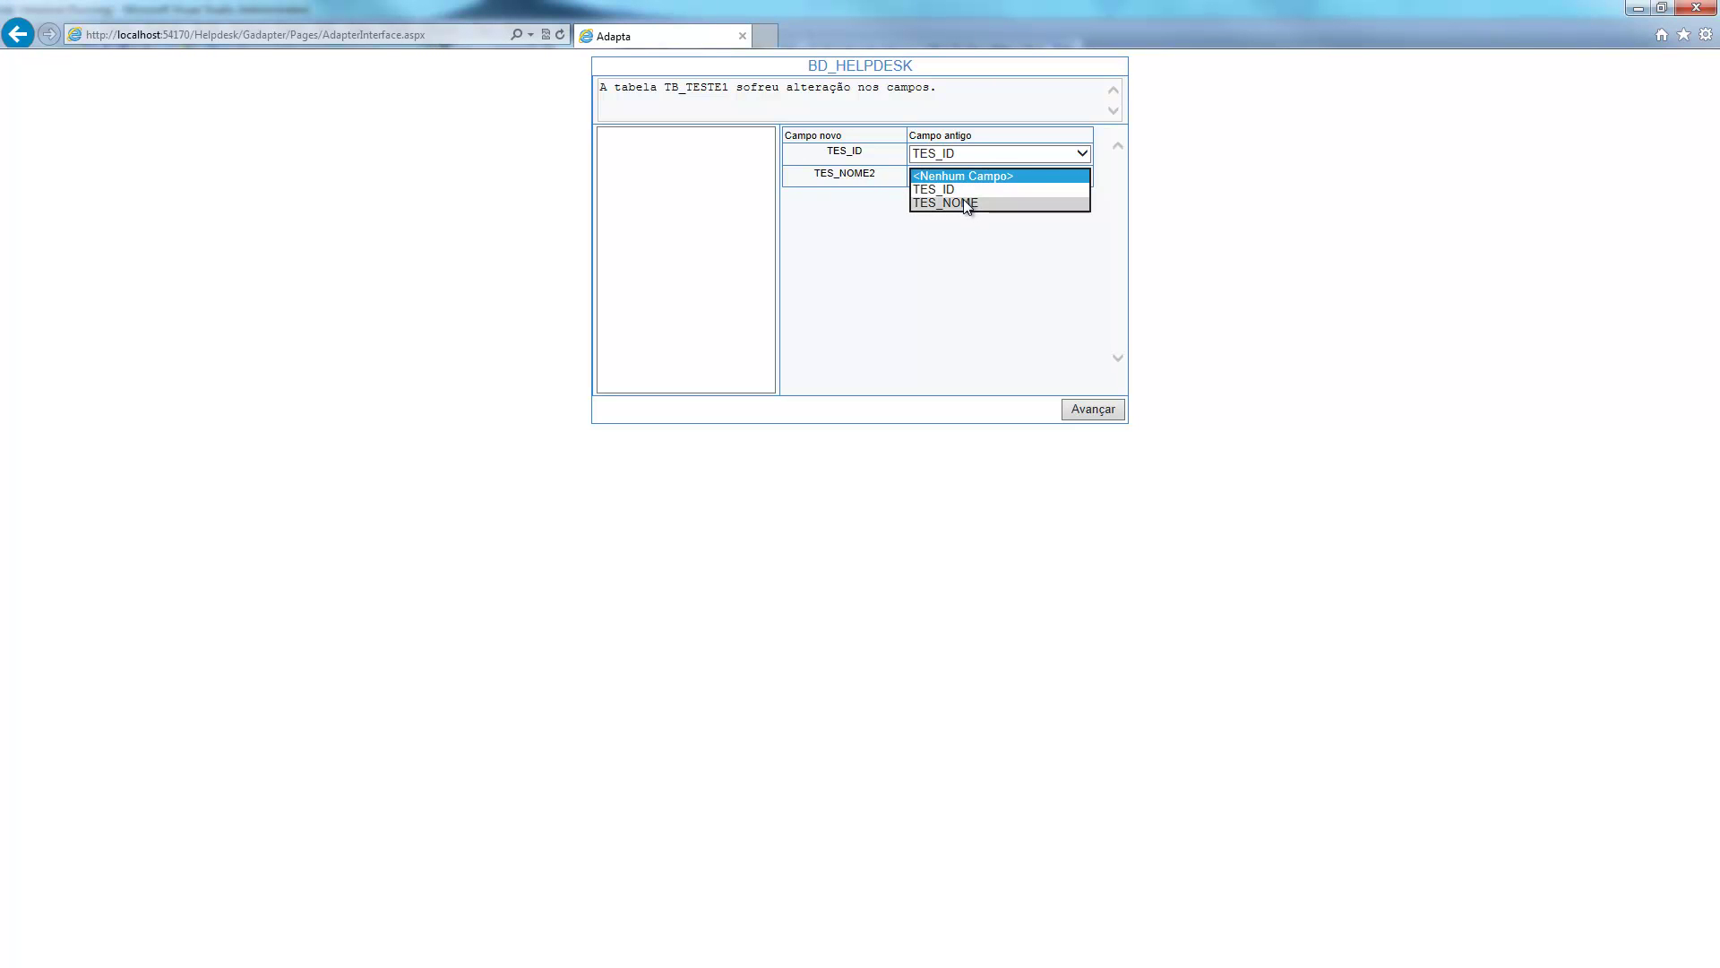
left_click(964, 203)
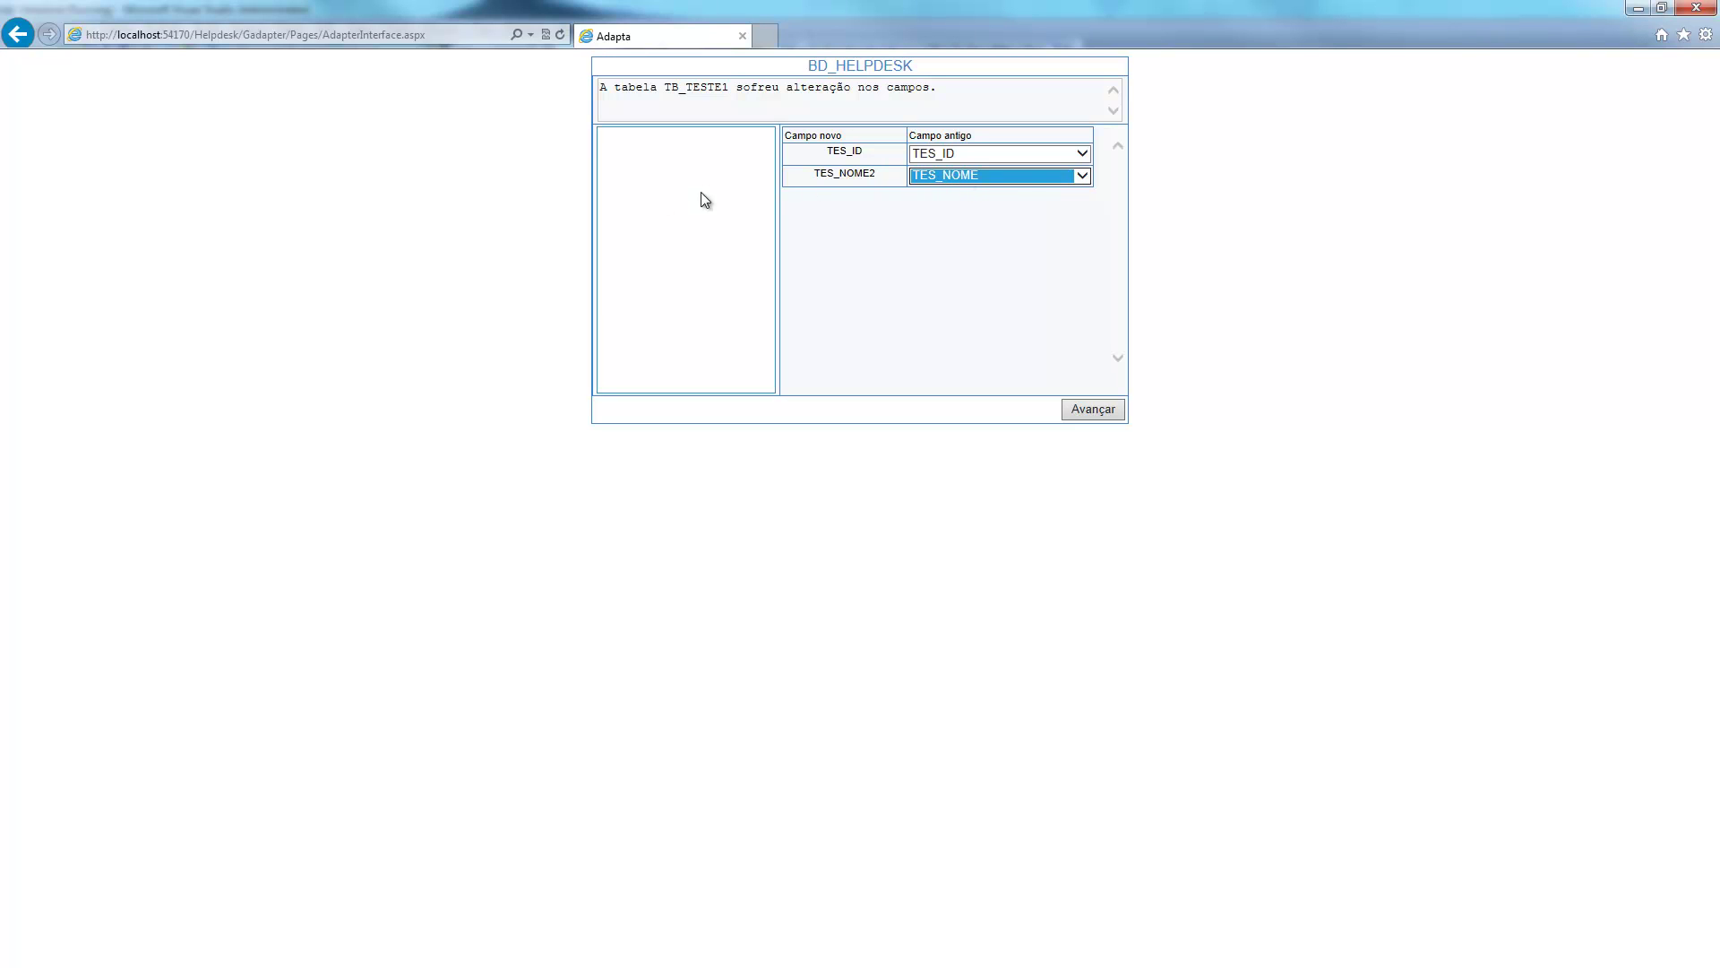
left_click(1083, 176)
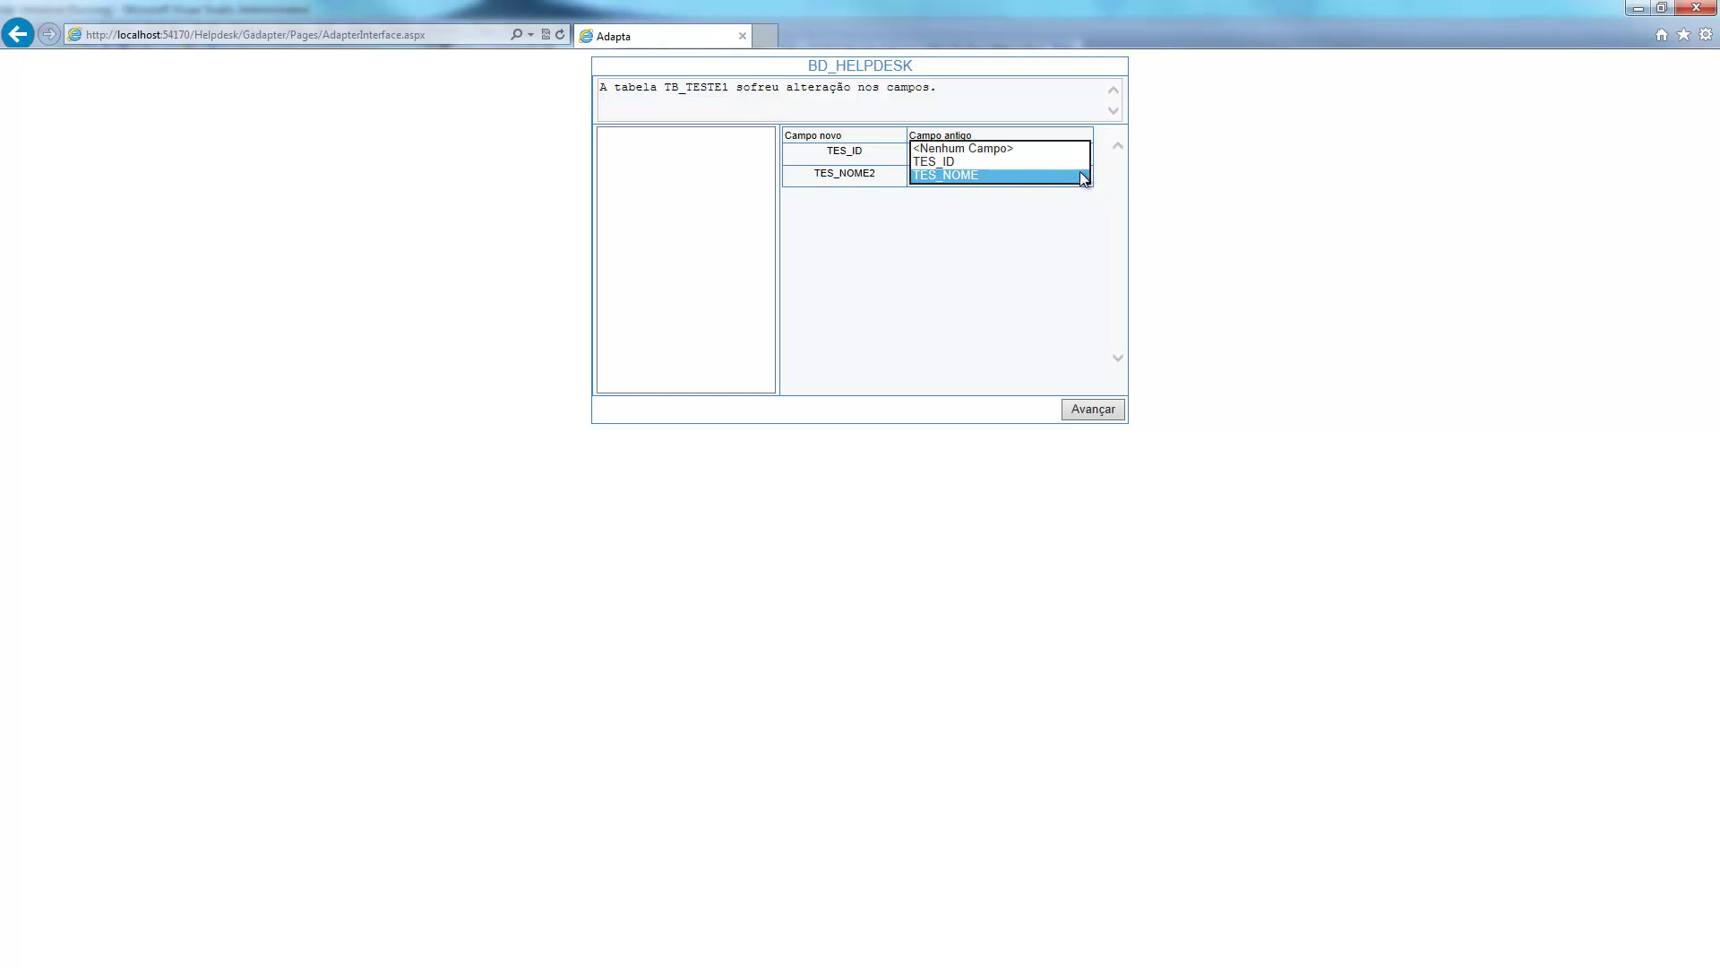
left_click(1026, 146)
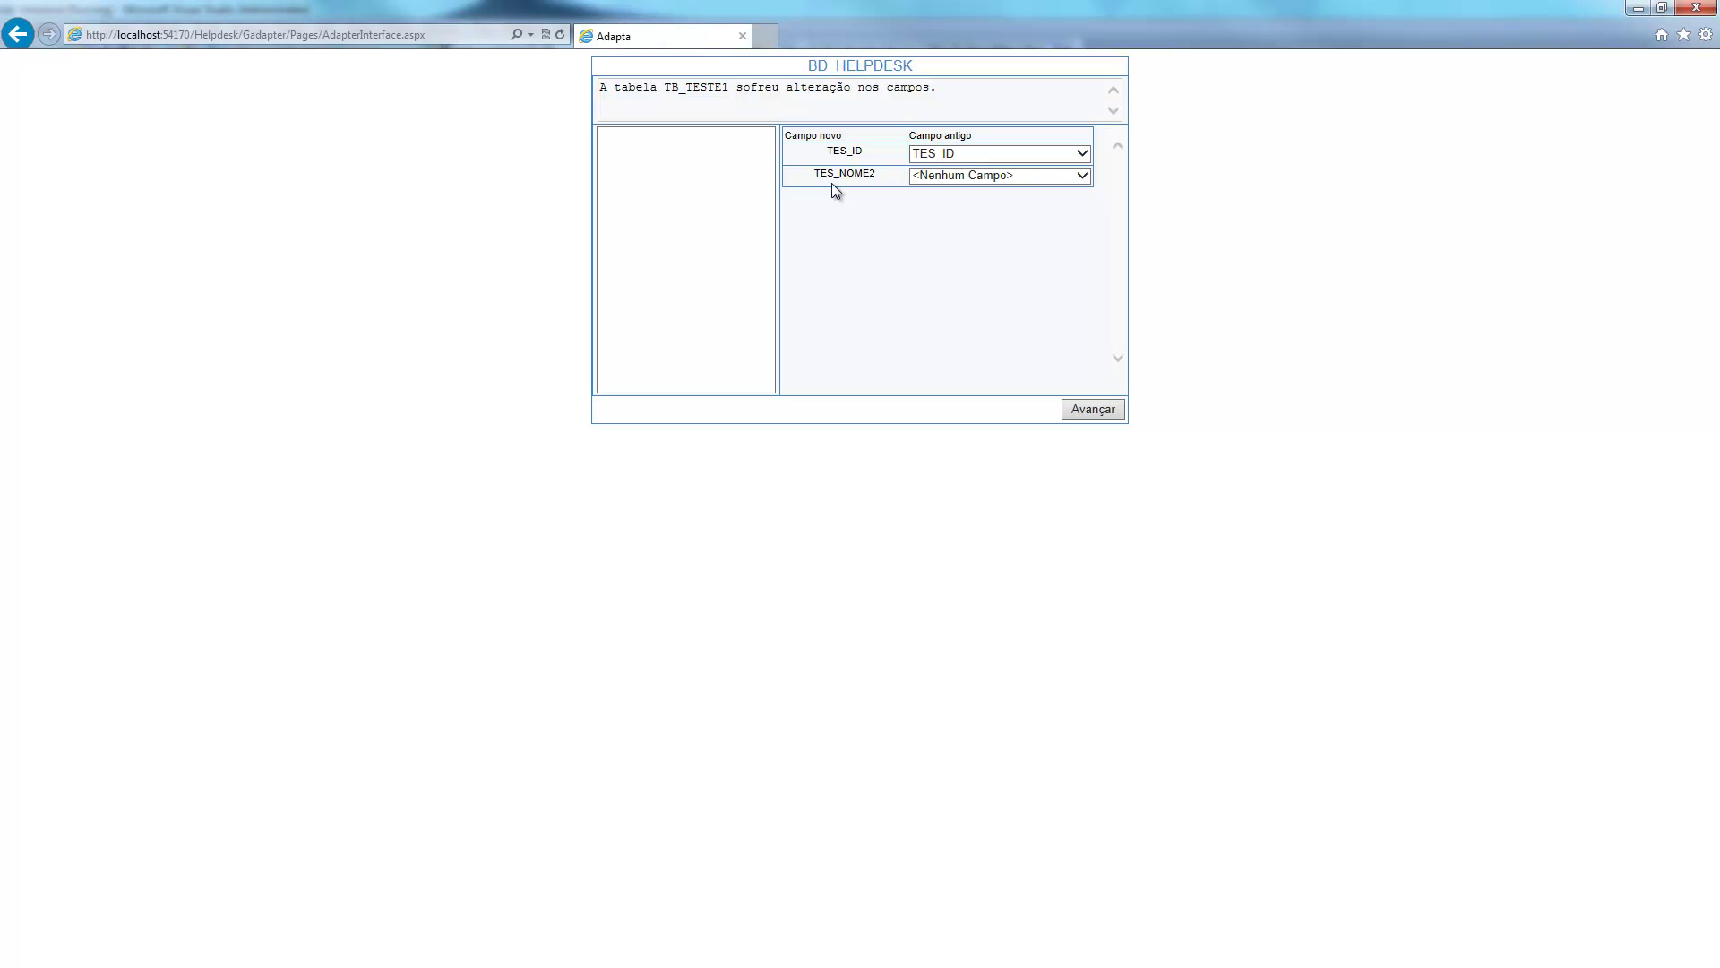
left_click(1083, 174)
left_click(964, 202)
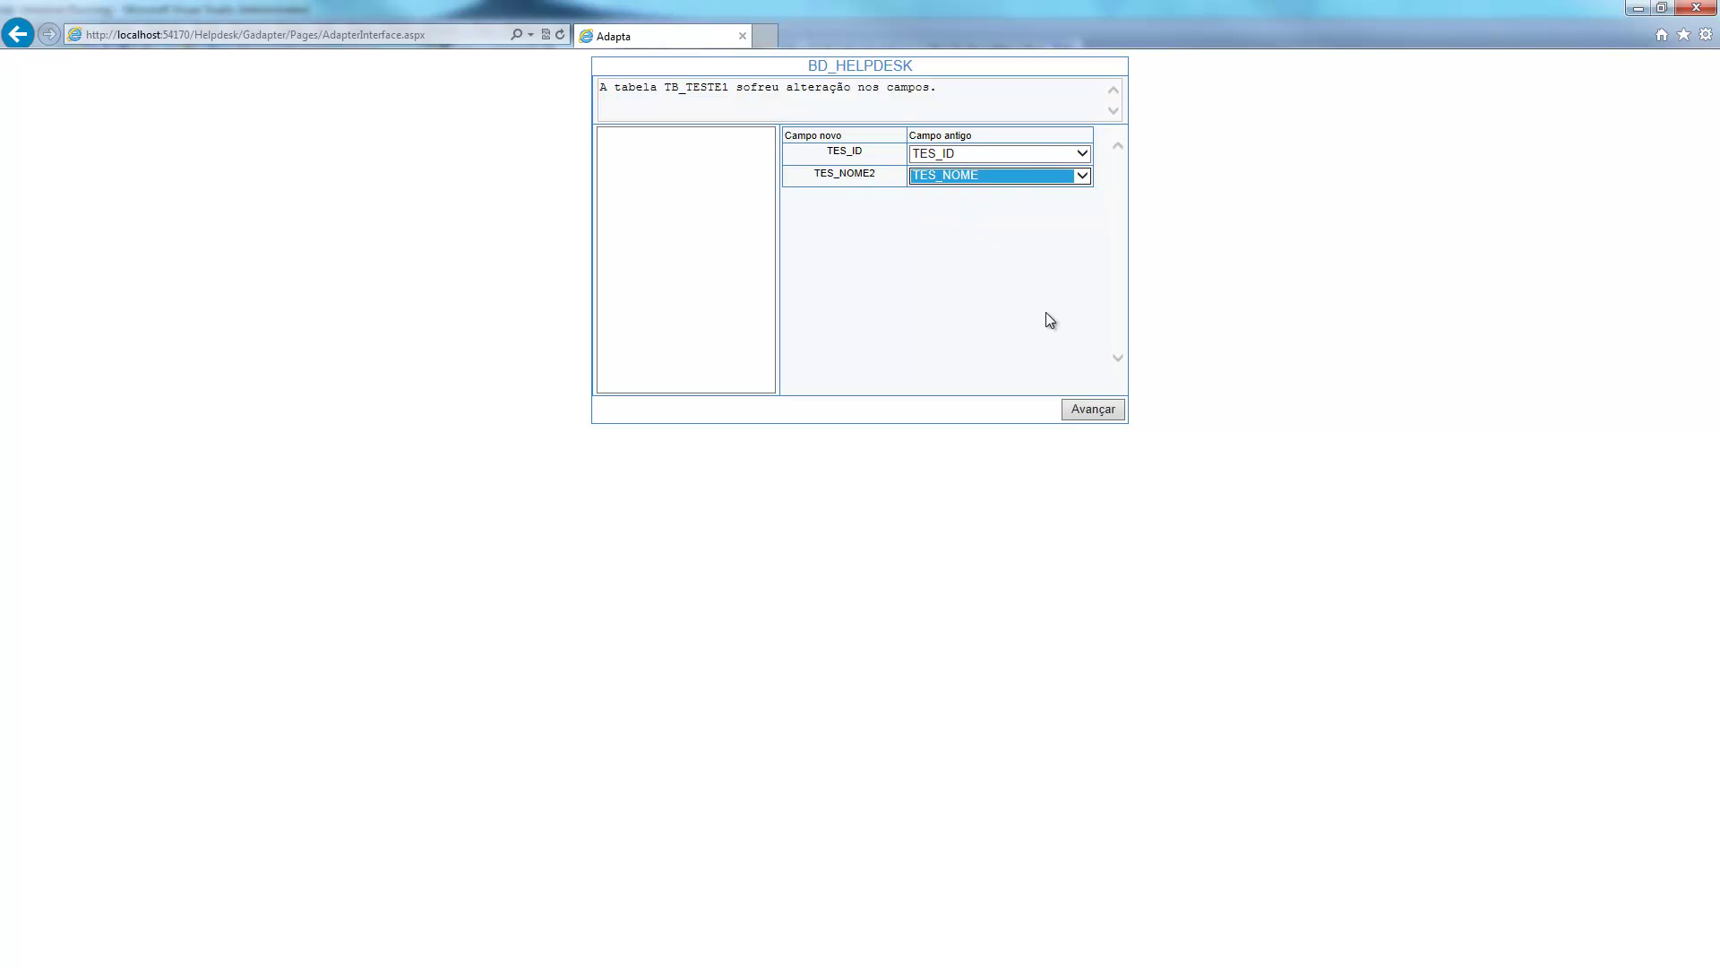
left_click(1091, 409)
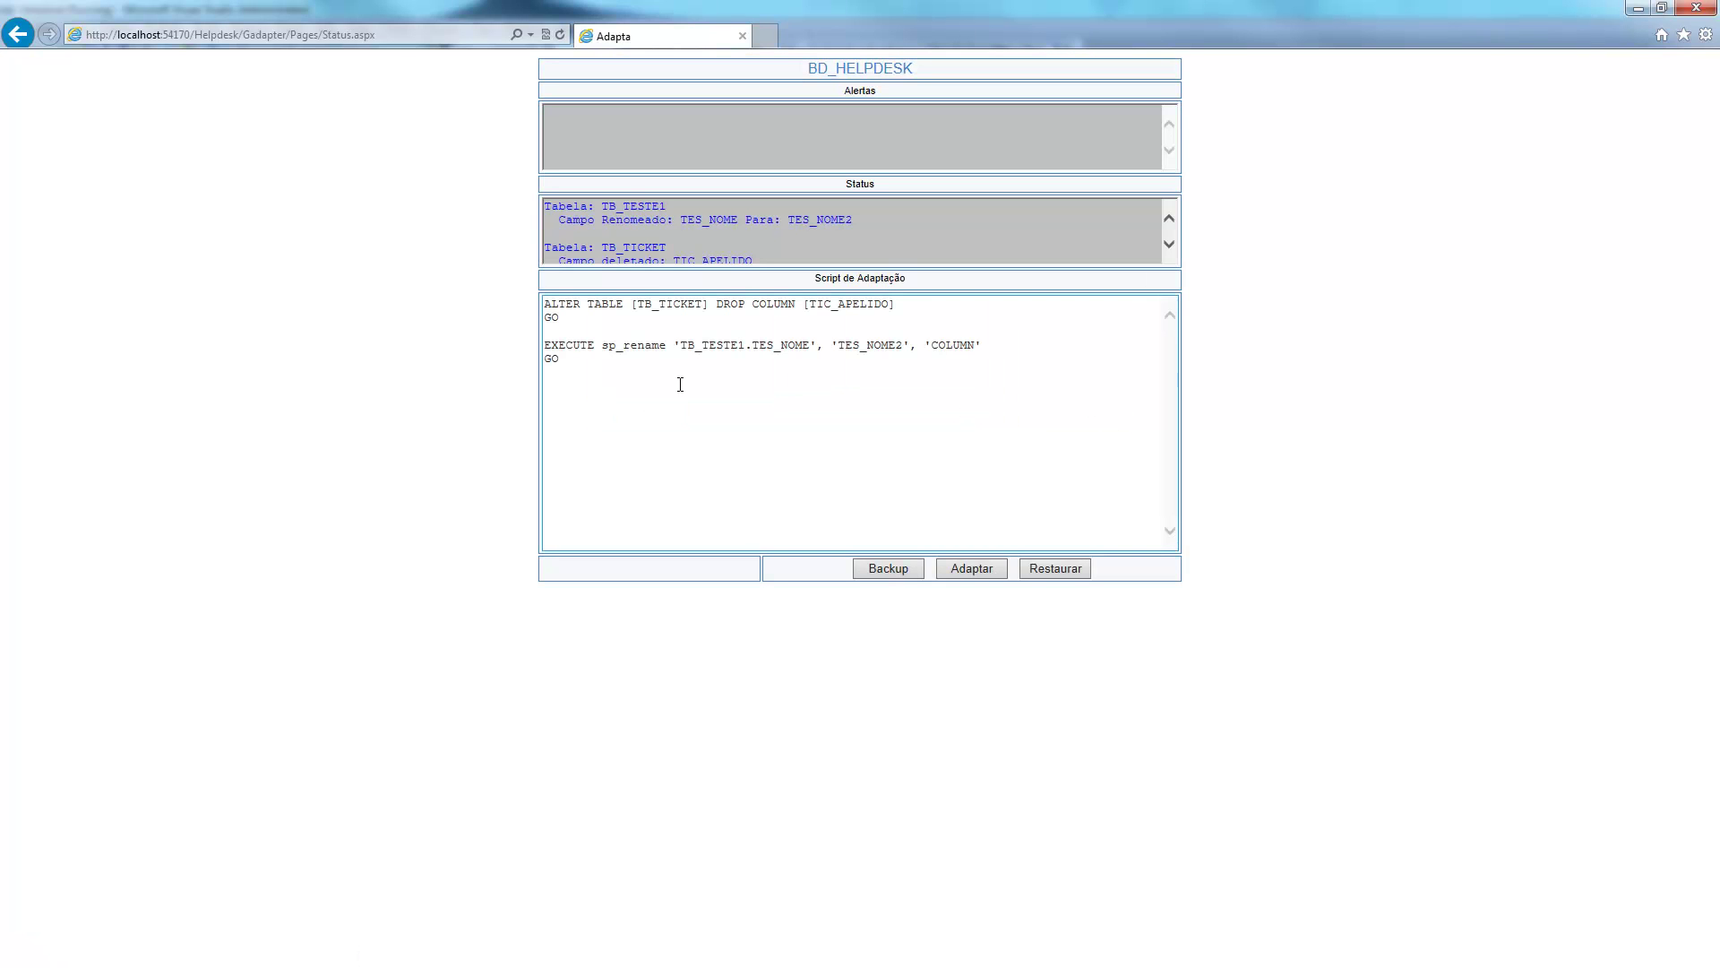
Review the DROP COLUMN TIC_APELIDO and TES_NOME-to-TES_NOME2 rename statements, then apply the script and confirm.
left_click_drag(918, 304, 523, 305)
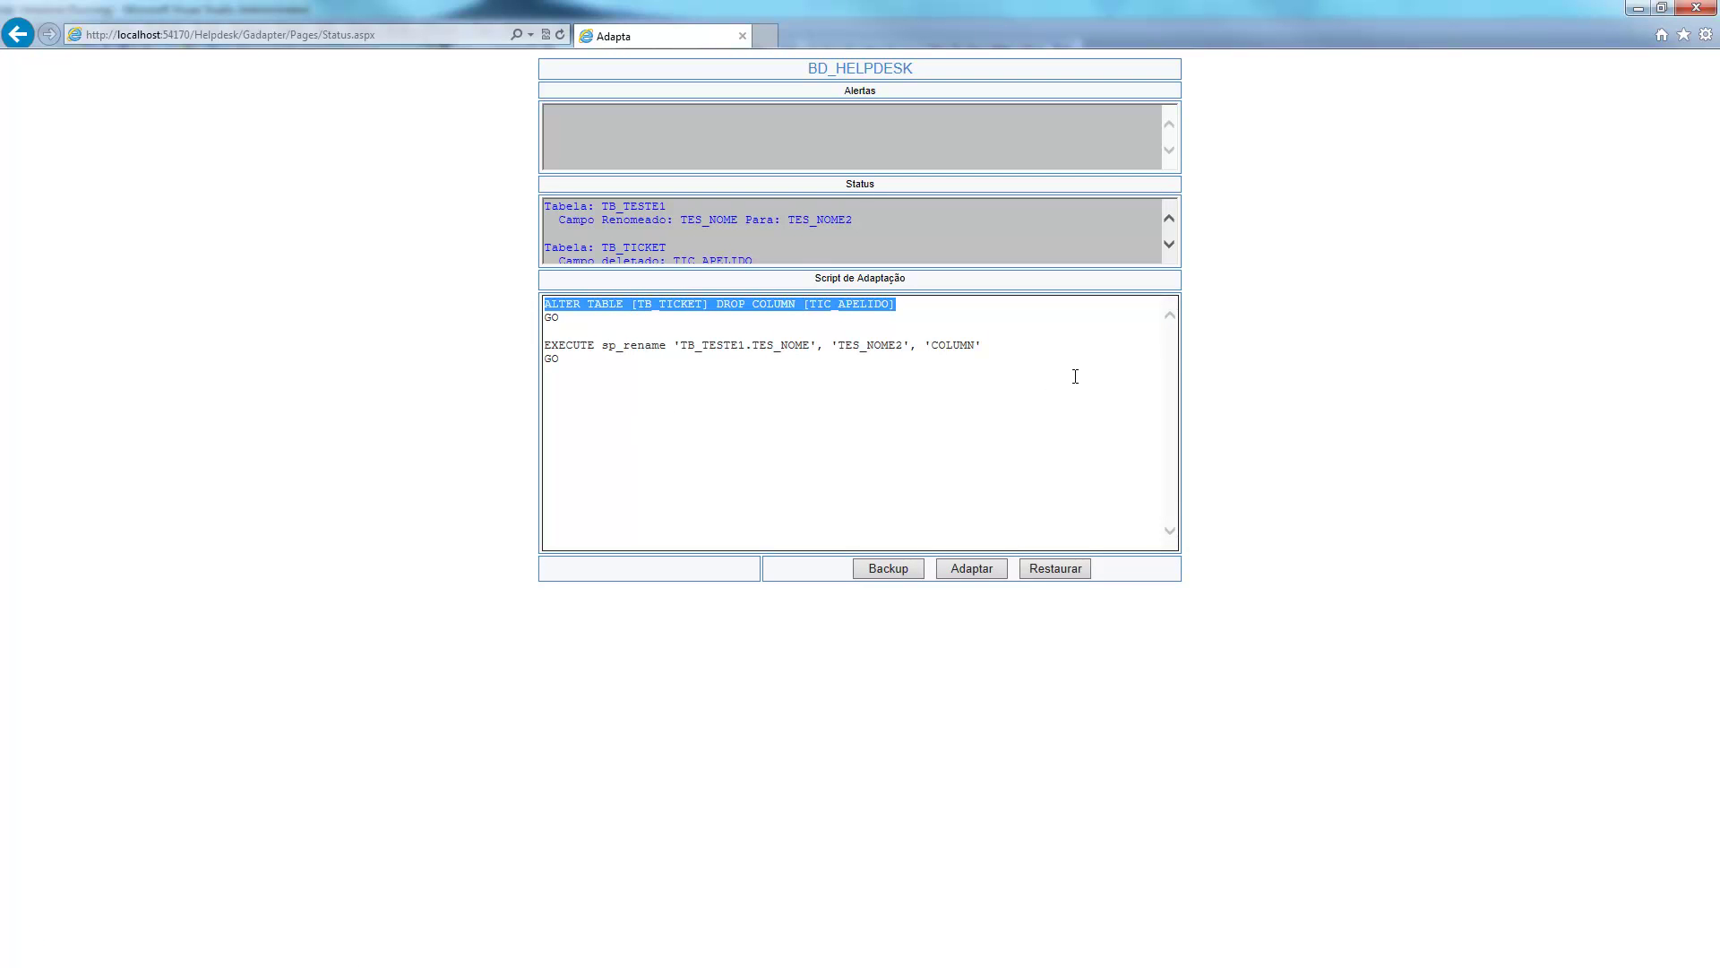
left_click_drag(608, 363, 544, 346)
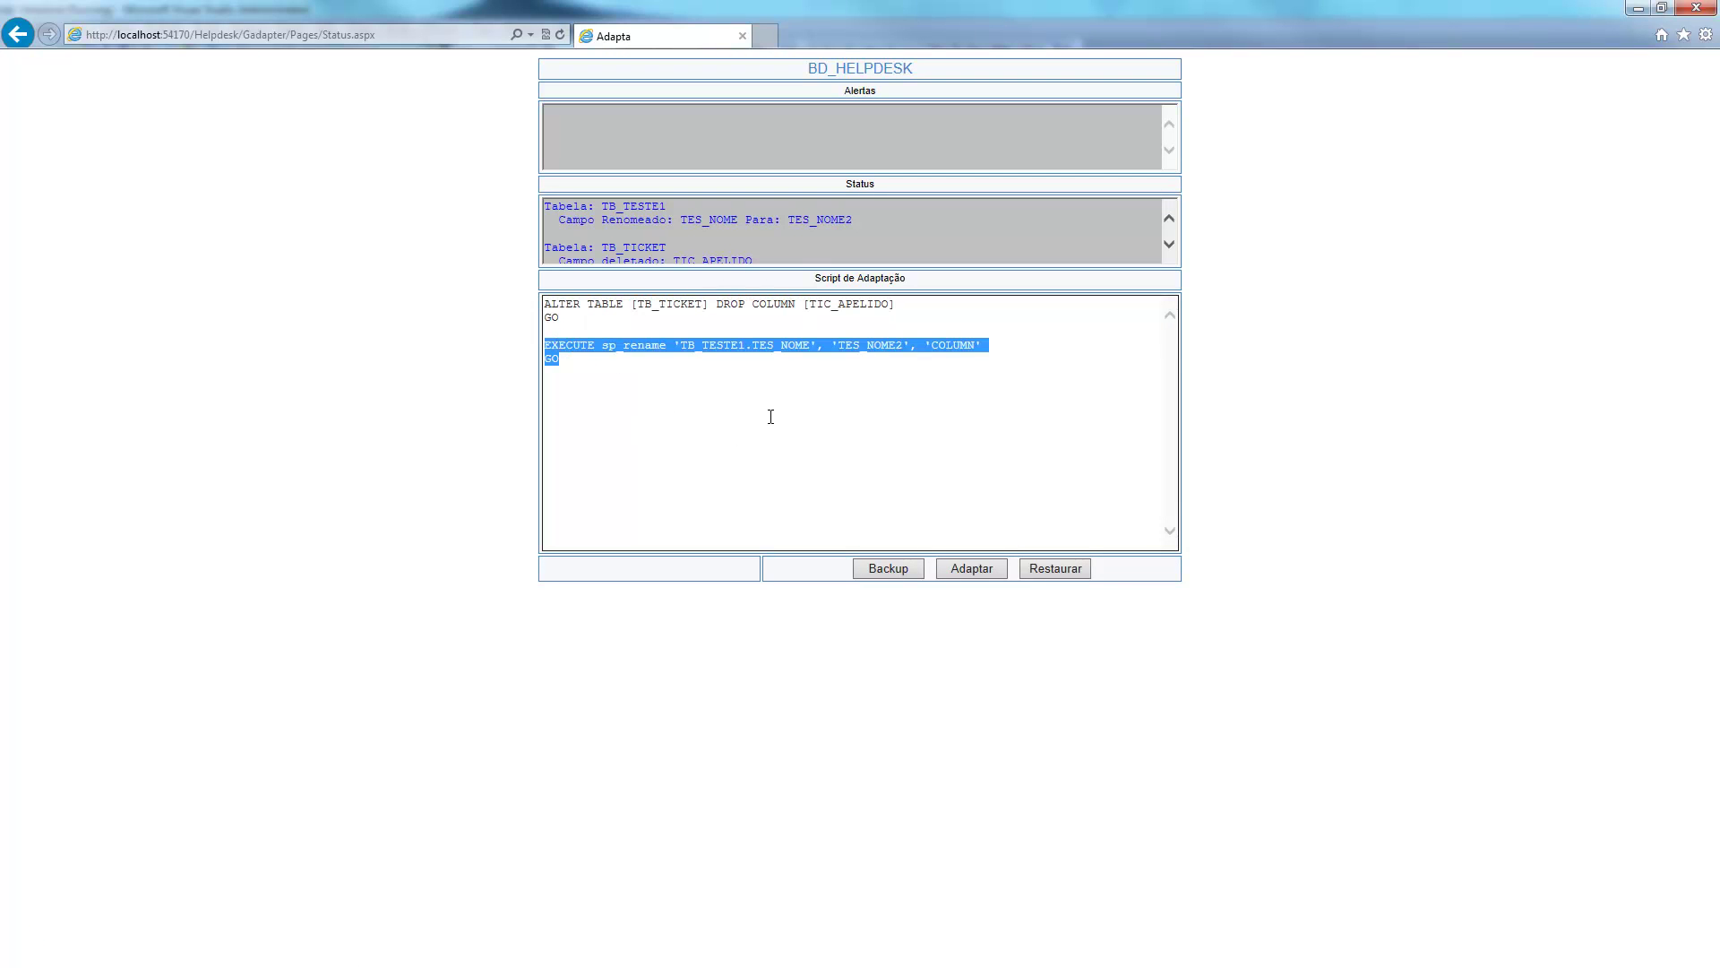
left_click(711, 392)
double_click(791, 349)
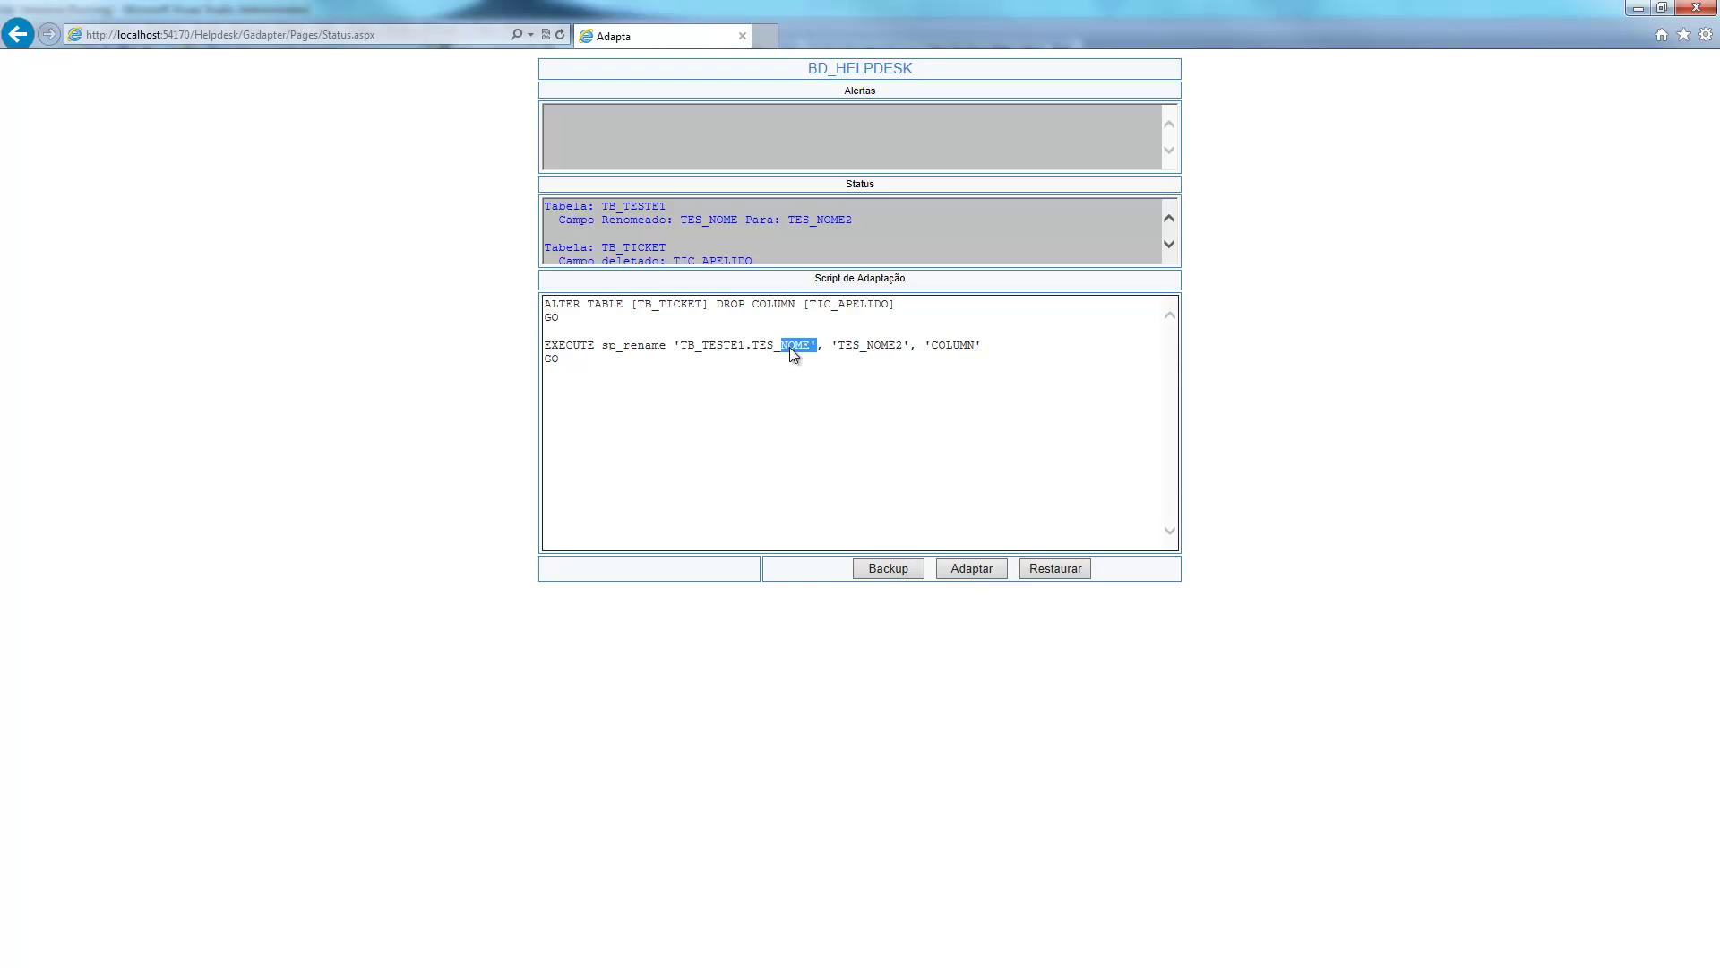
double_click(869, 345)
left_click(971, 570)
left_click(949, 571)
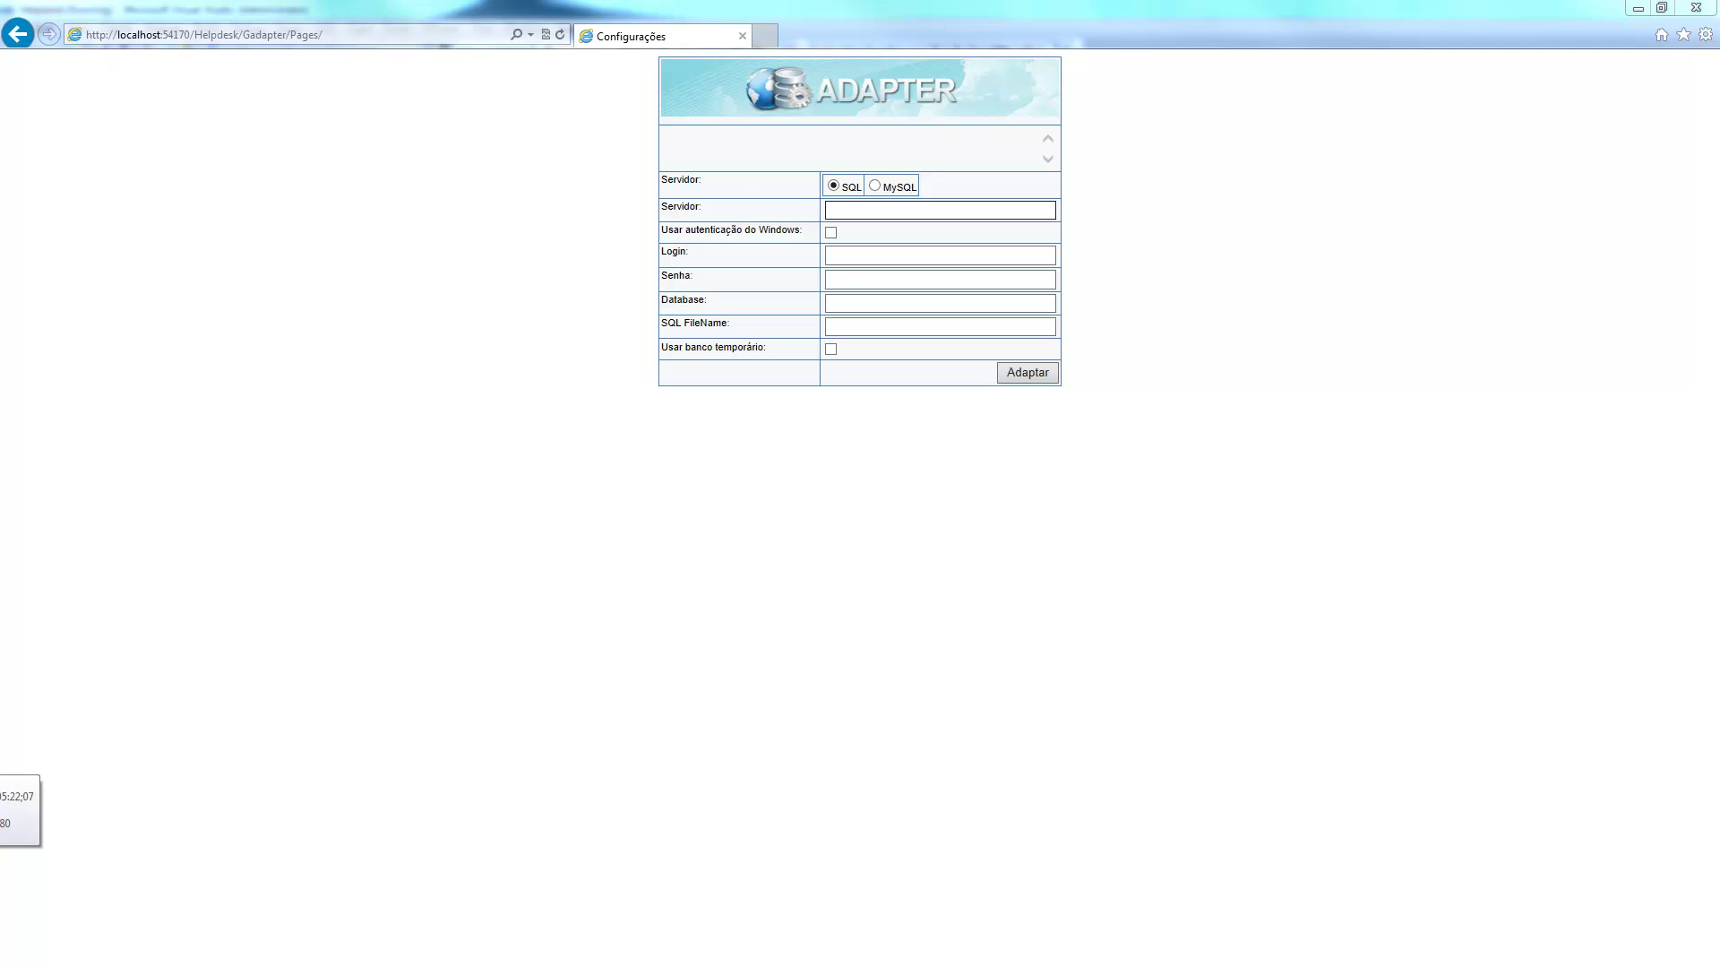
Inspect the Gadapter page address in the browser's address bar.
left_click(323, 35)
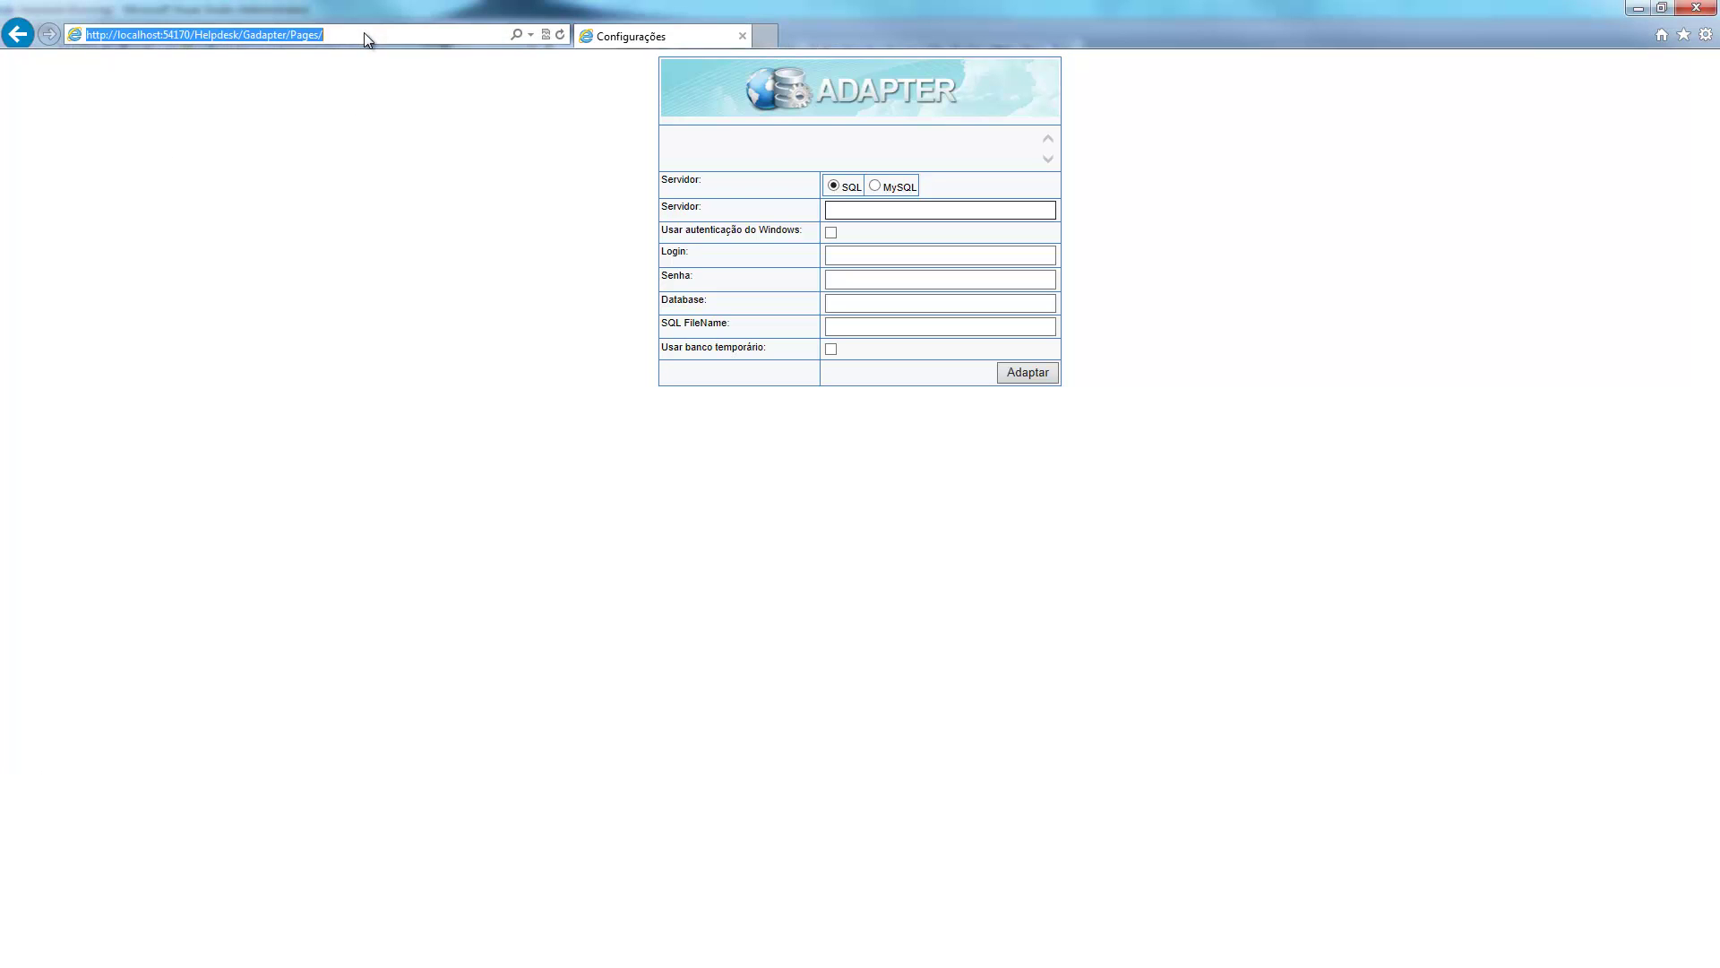
left_click(325, 35)
mouse_move(326, 35)
left_mouse_down()
mouse_move(295, 36)
mouse_move(331, 37)
left_mouse_up()
left_click(246, 35)
left_click(365, 33)
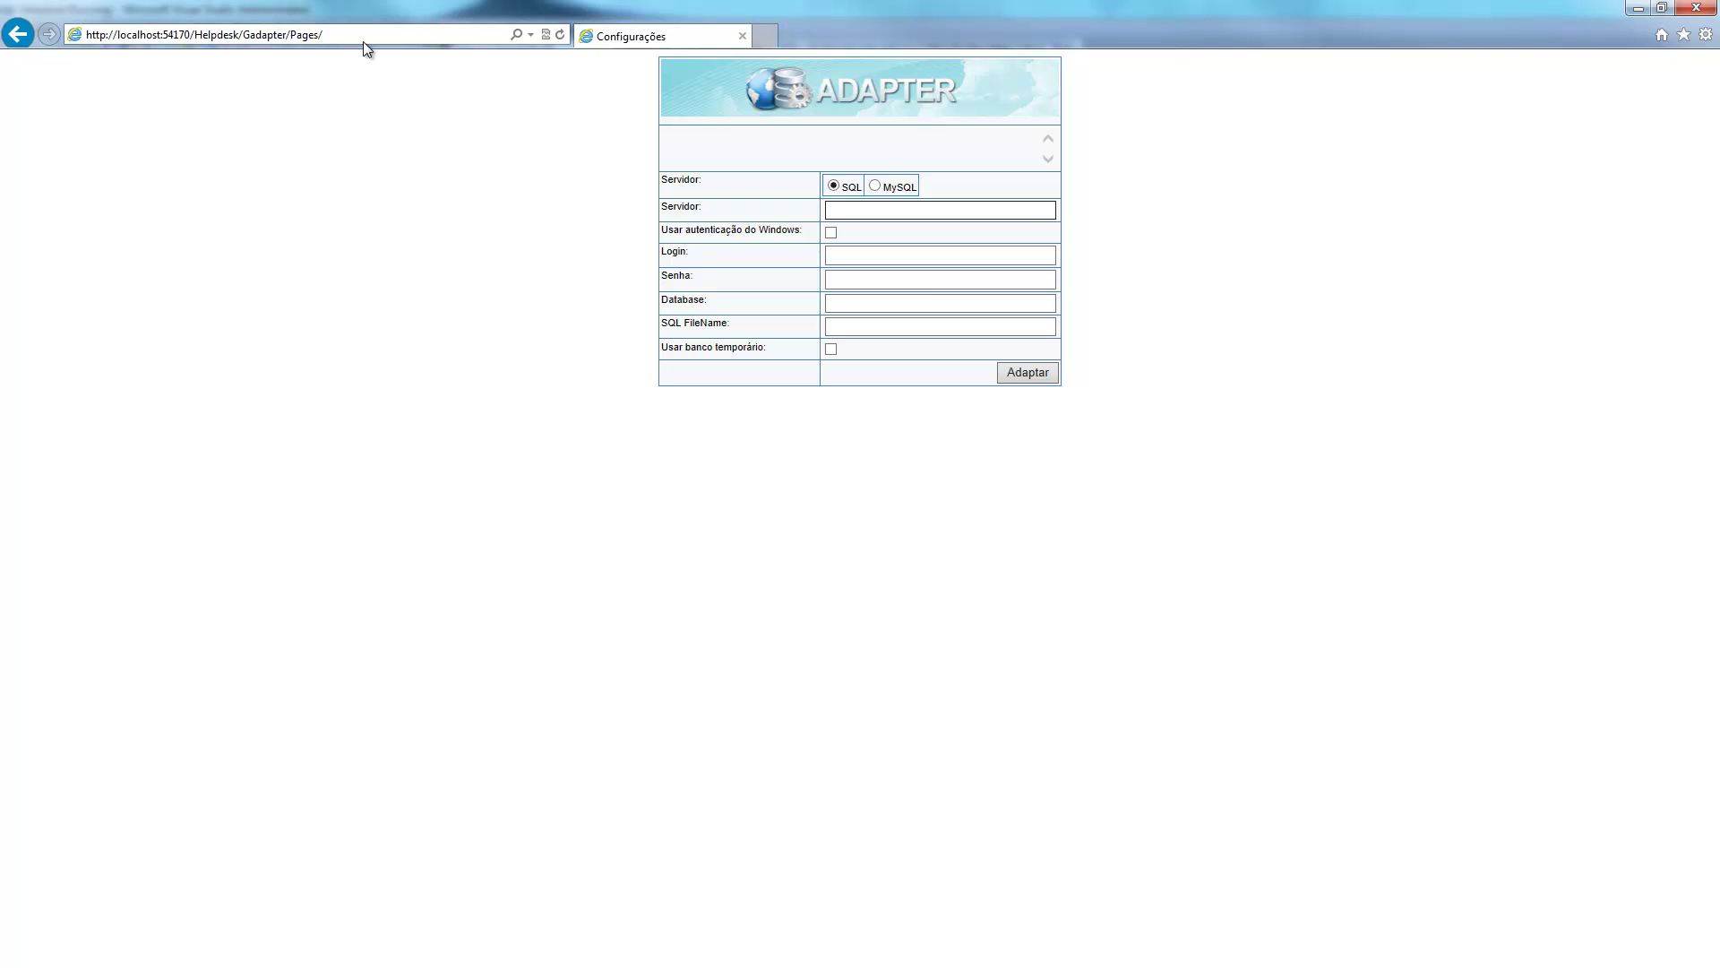
Fill in the connection with server .\sqlexpress, the login and password, and database BD_HELPDESK.
left_click(856, 216)
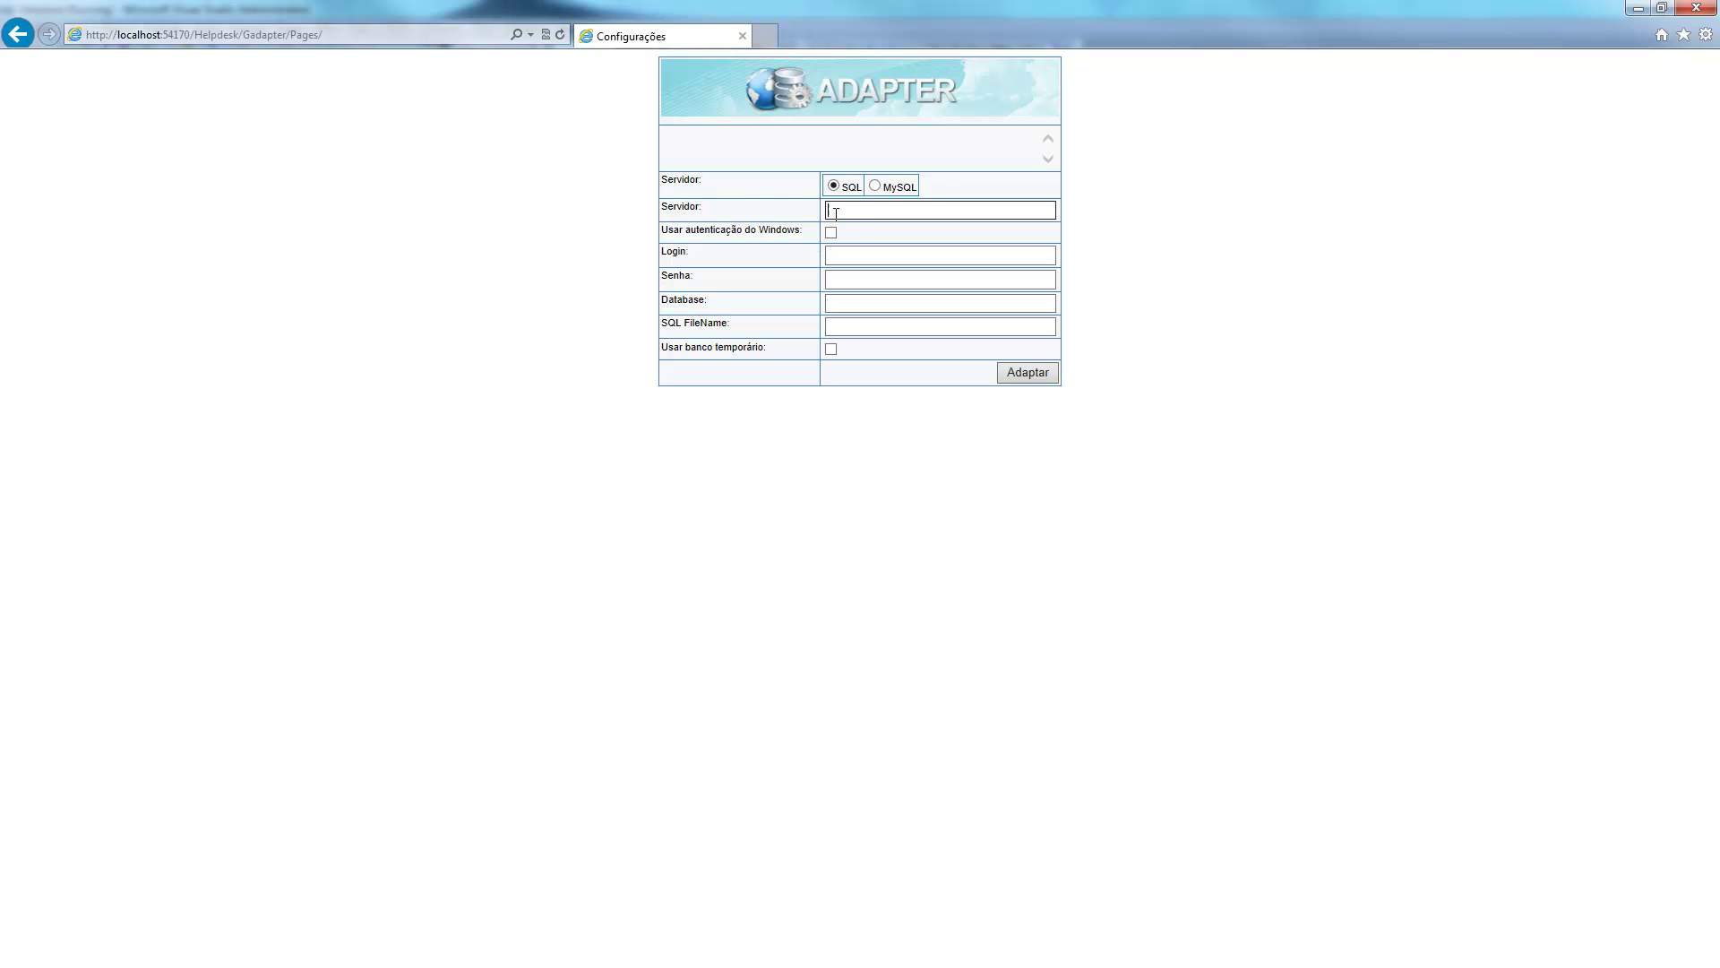
left_click(707, 207)
left_click(883, 211)
type(".\\sqlexpress")
left_click(863, 258)
type("sa")
left_click(867, 281)
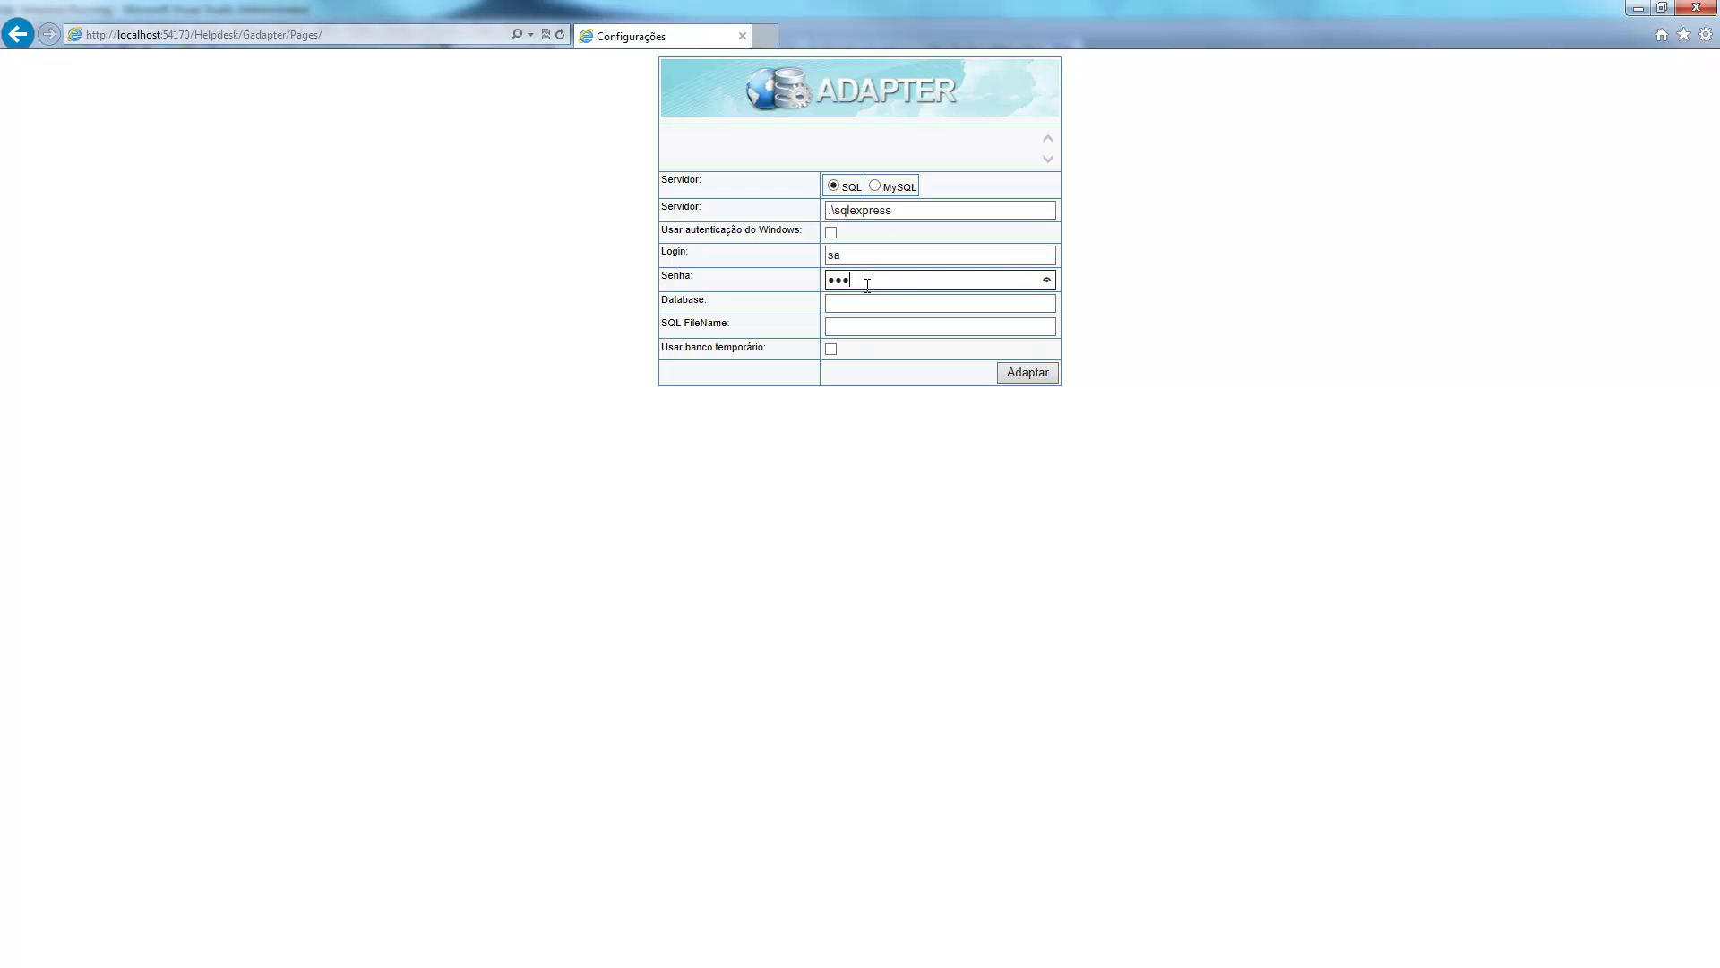
left_click(870, 305)
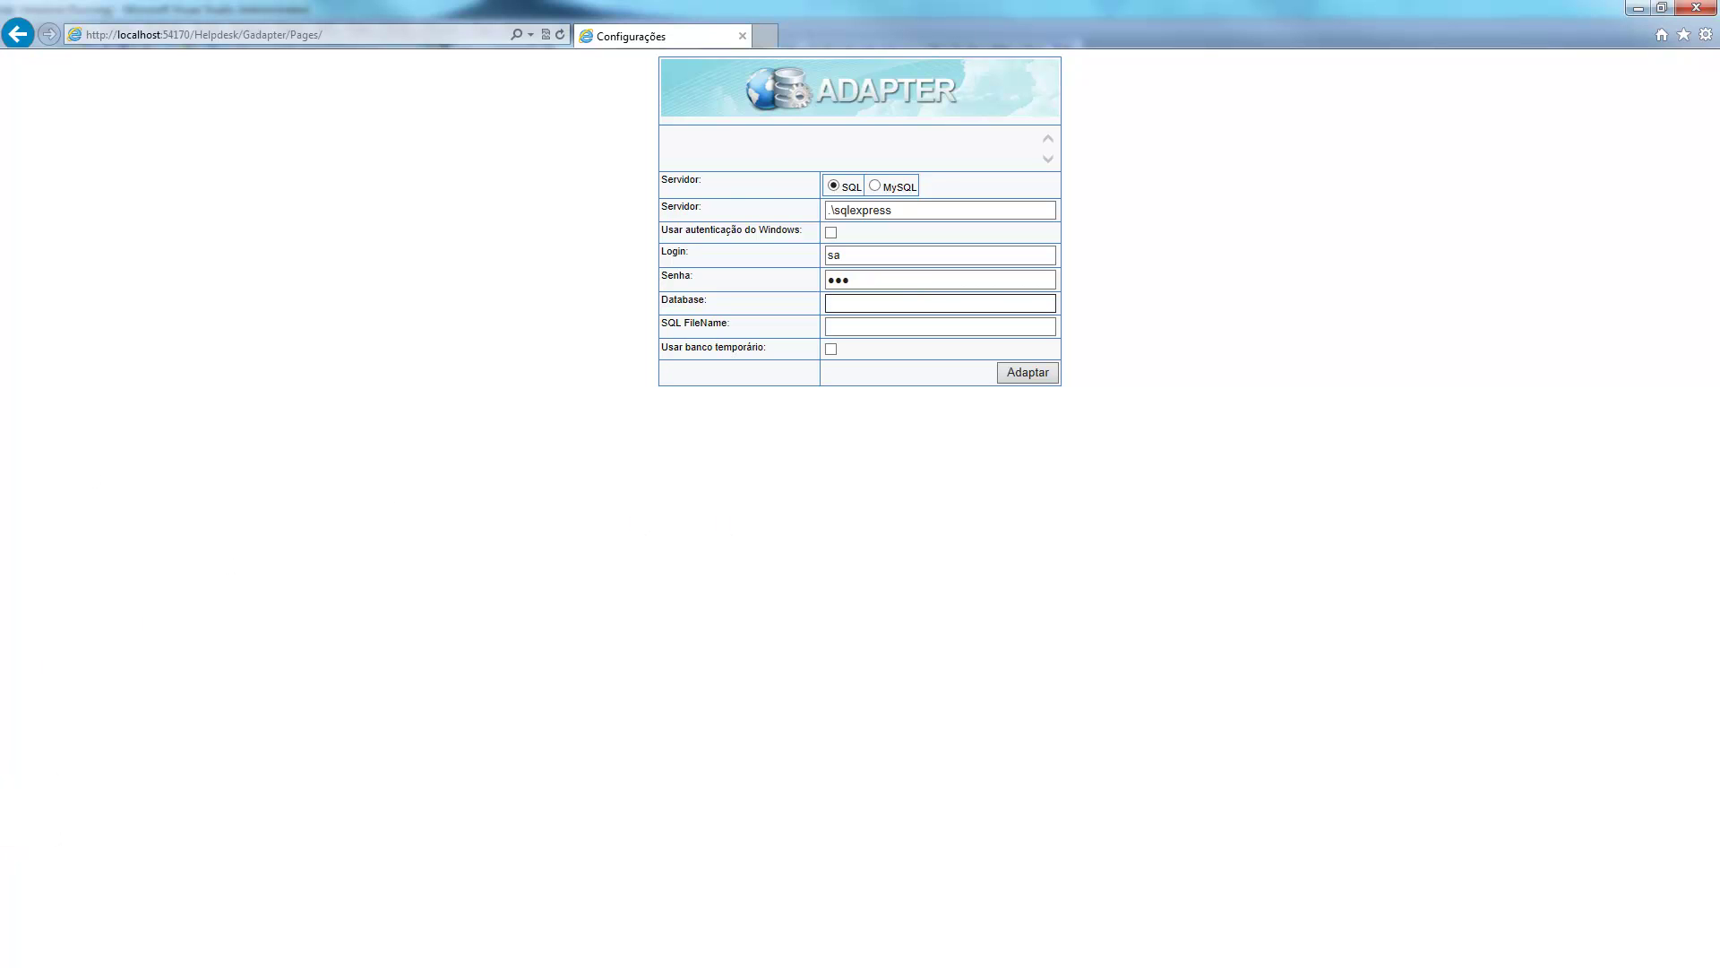
left_click(882, 331)
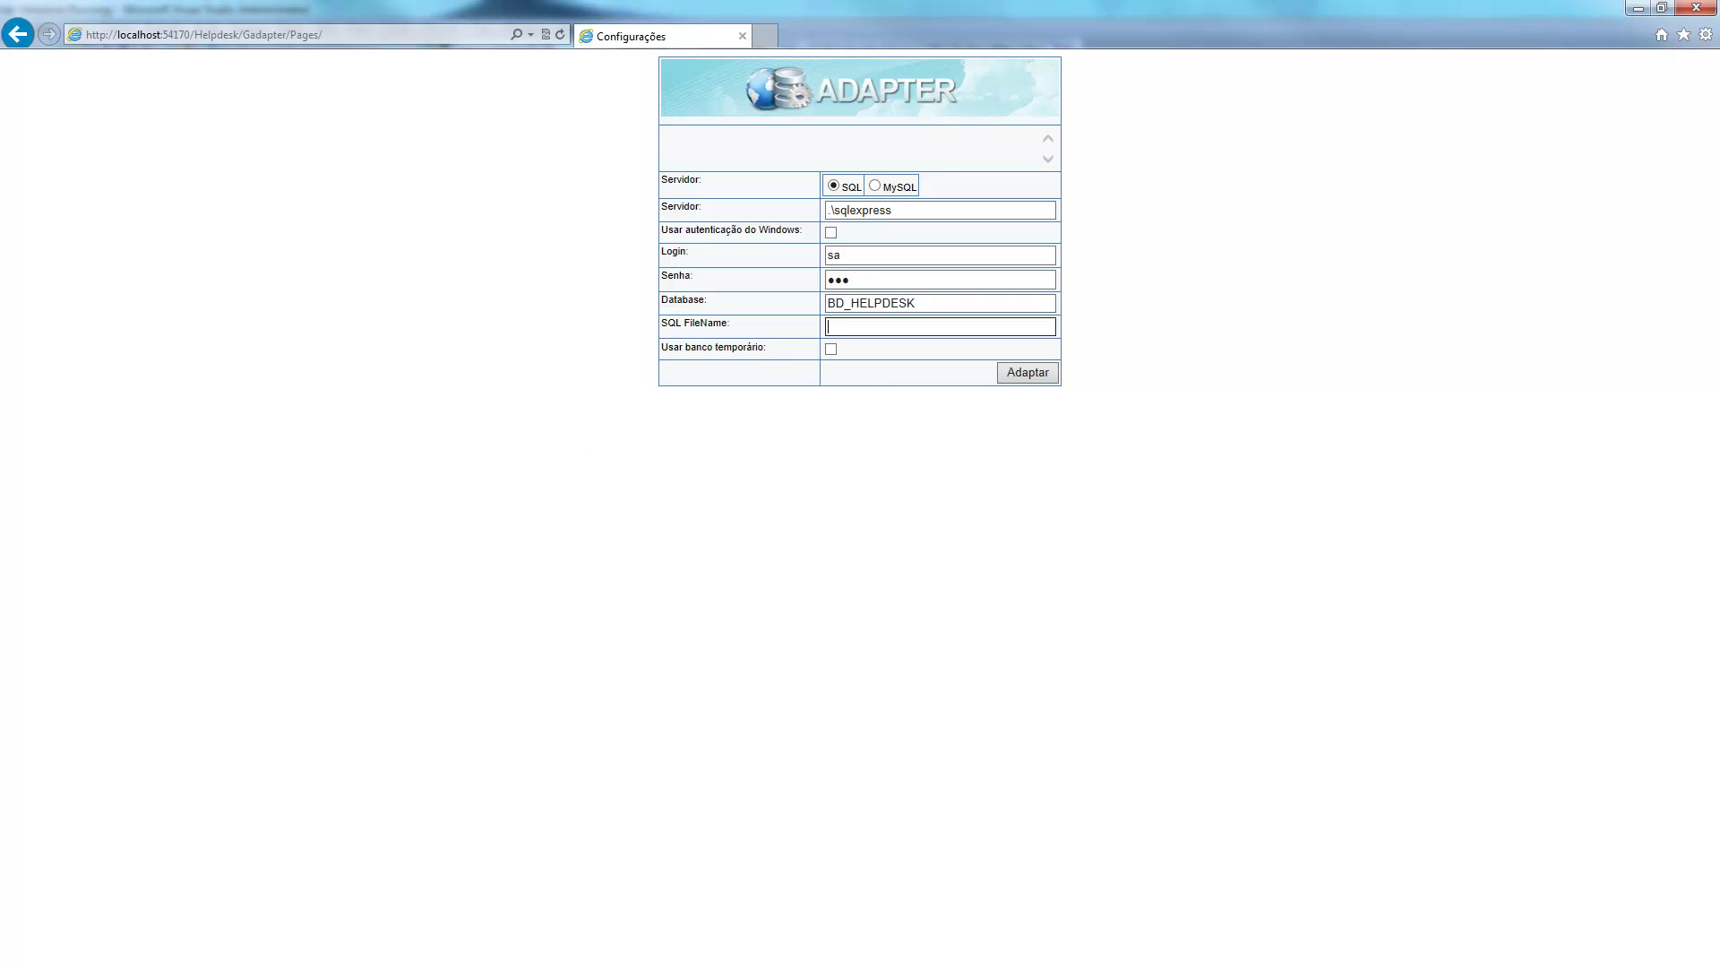
key("alt+Tab")
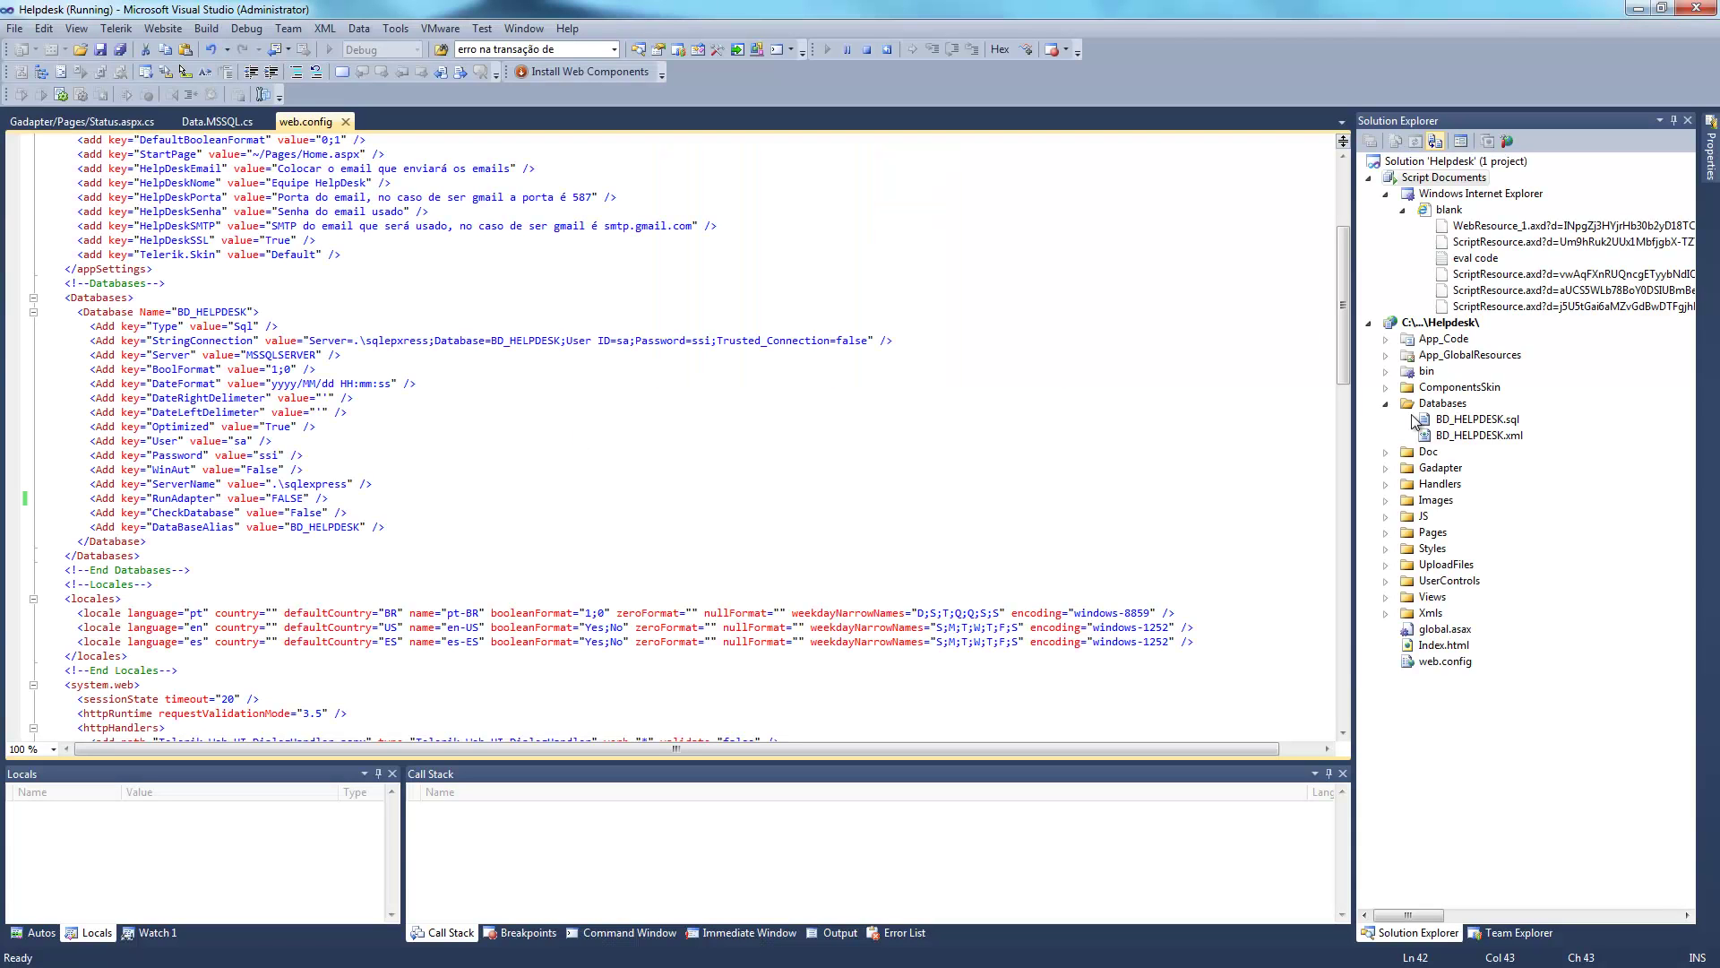
Open BD_HELPDESK.sql from the Databases folder in Solution Explorer, then minimize Visual Studio.
left_click(1432, 404)
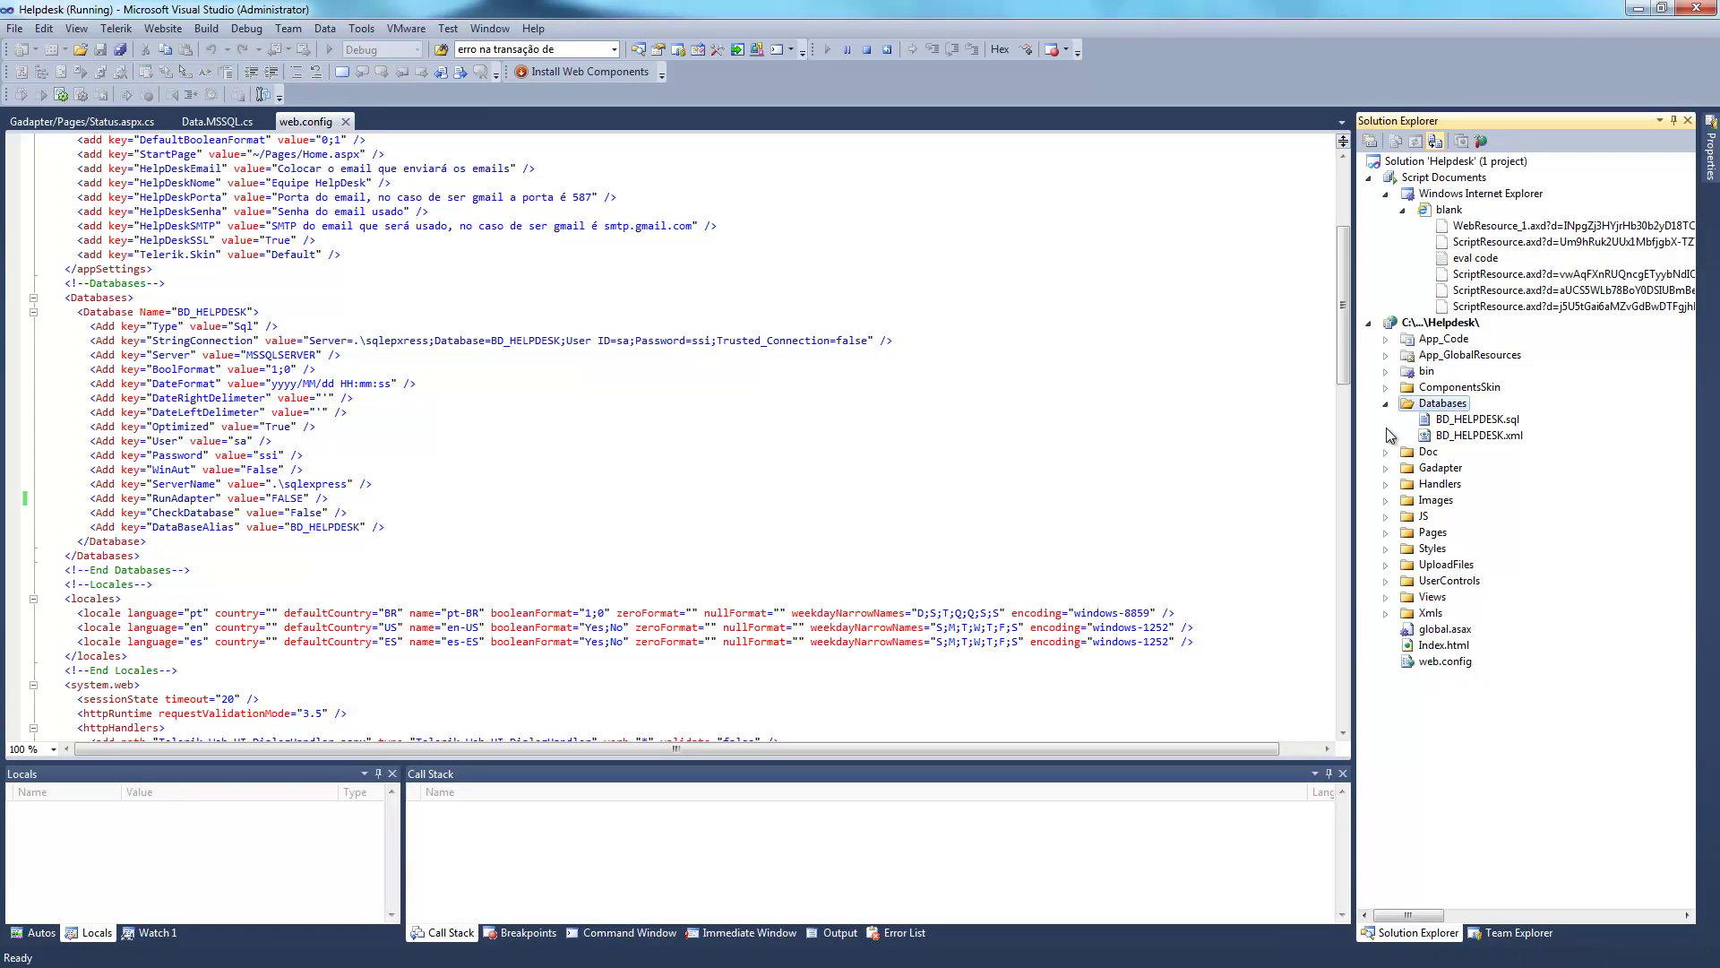
left_click(1476, 419)
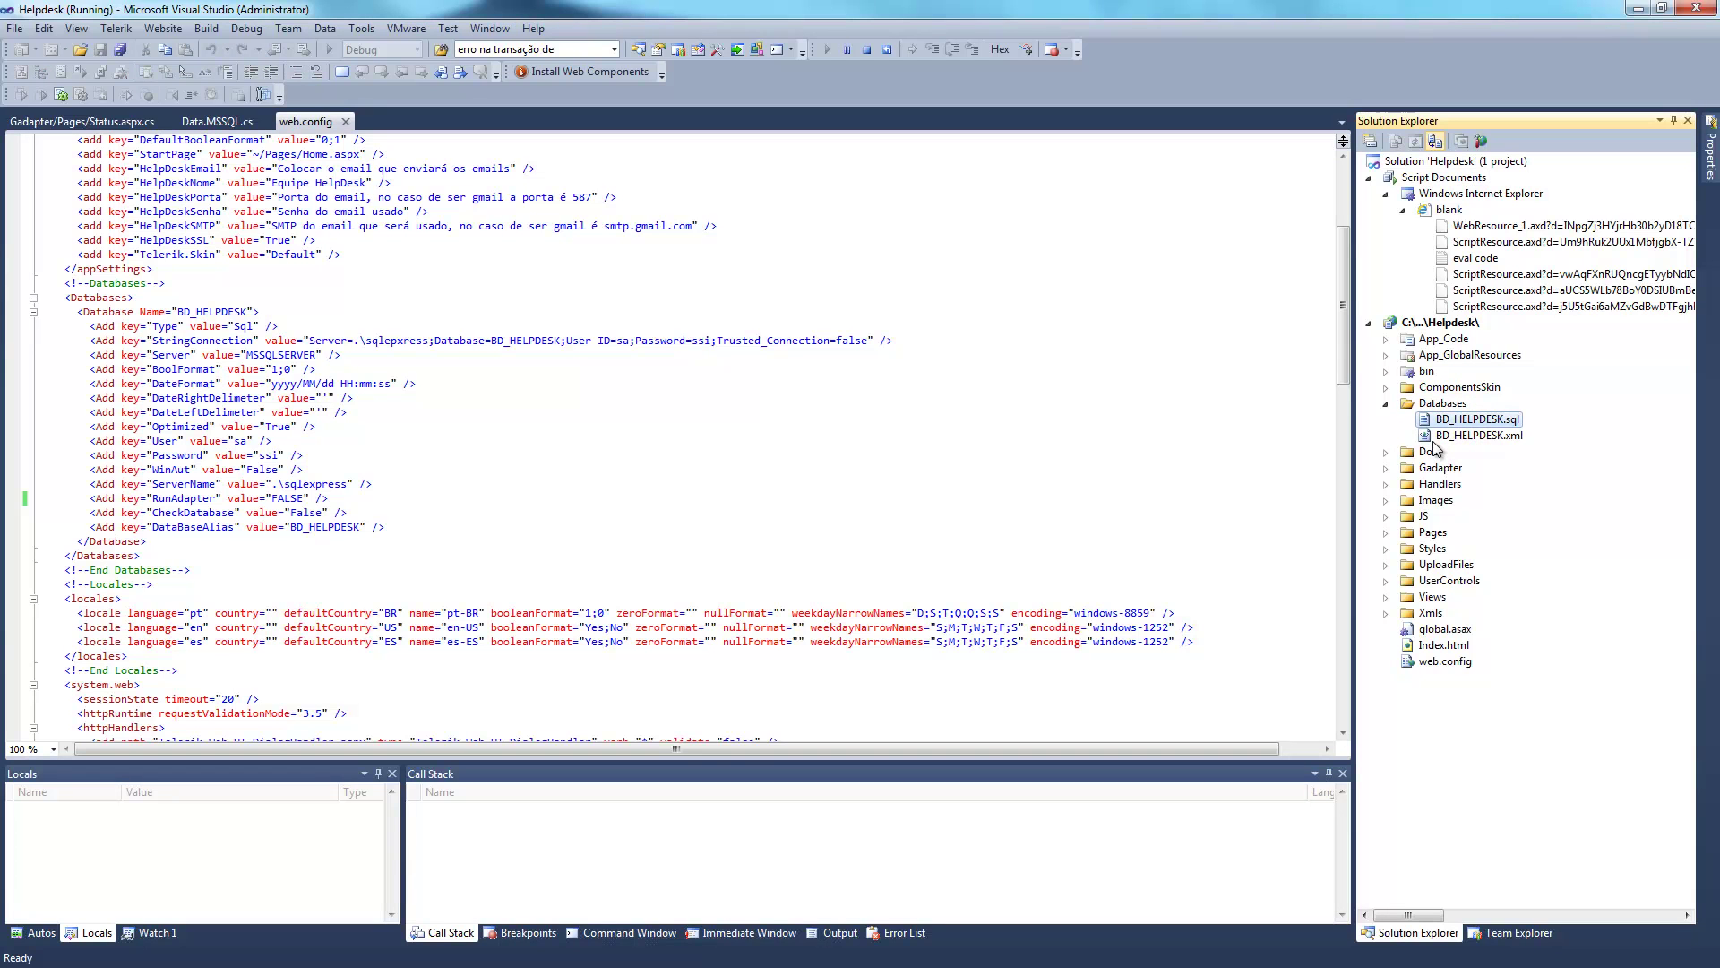
double_click(1494, 421)
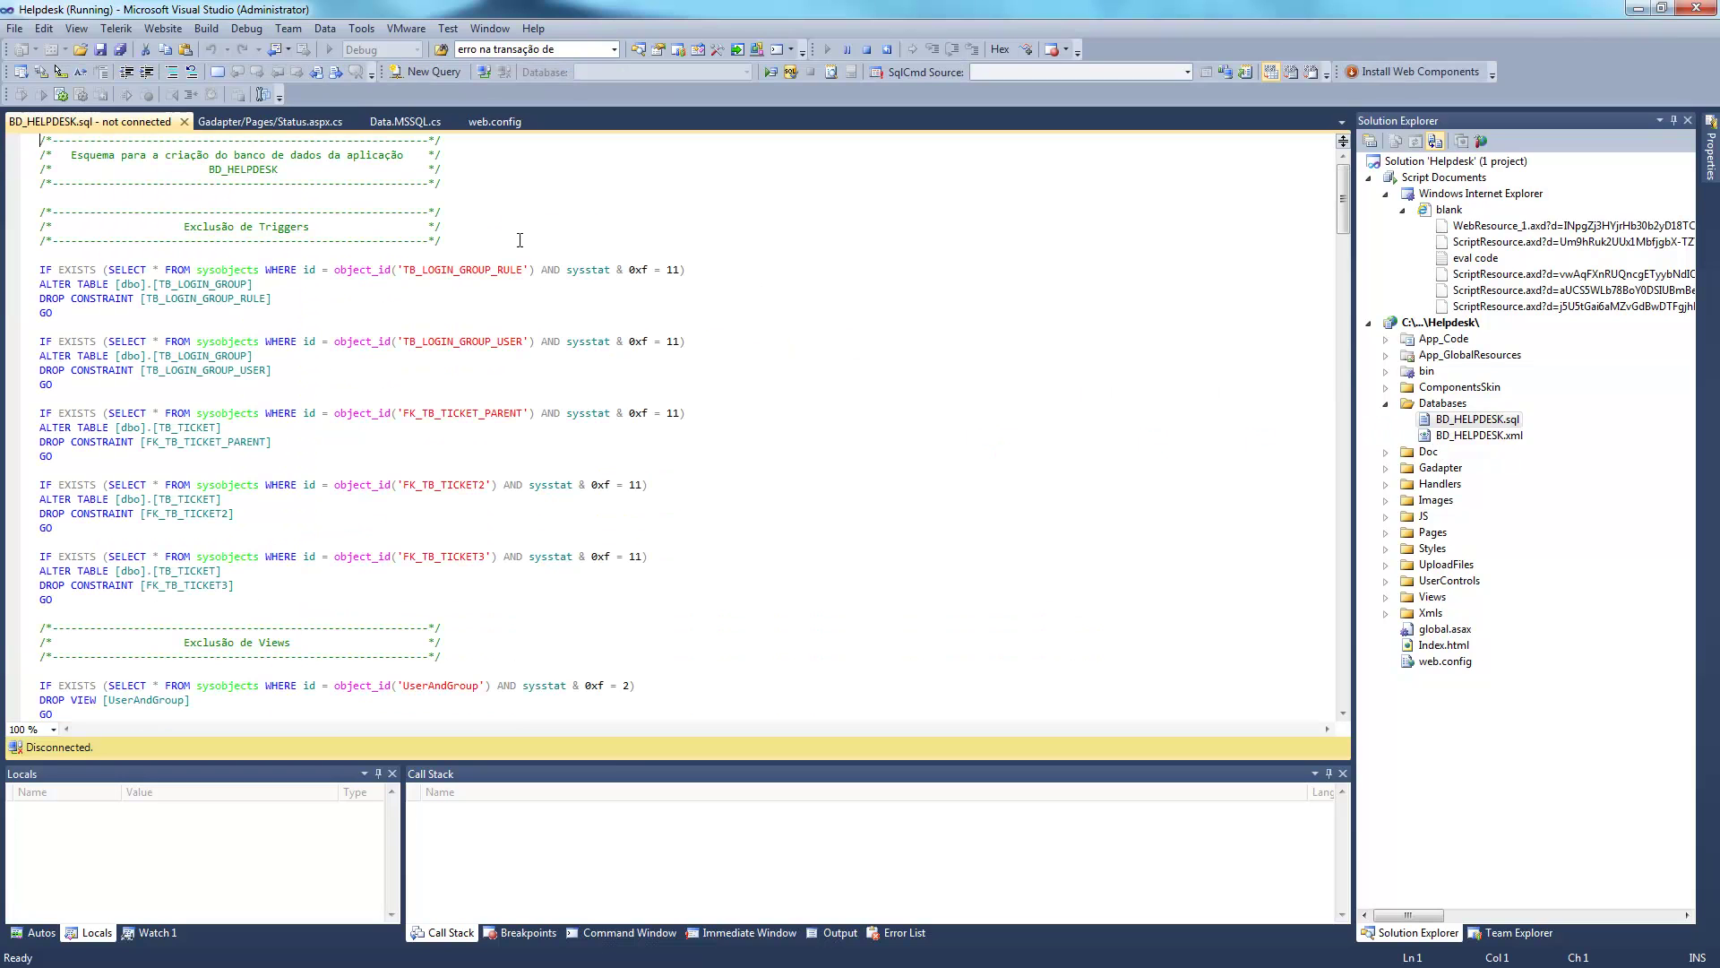
left_click(1492, 421)
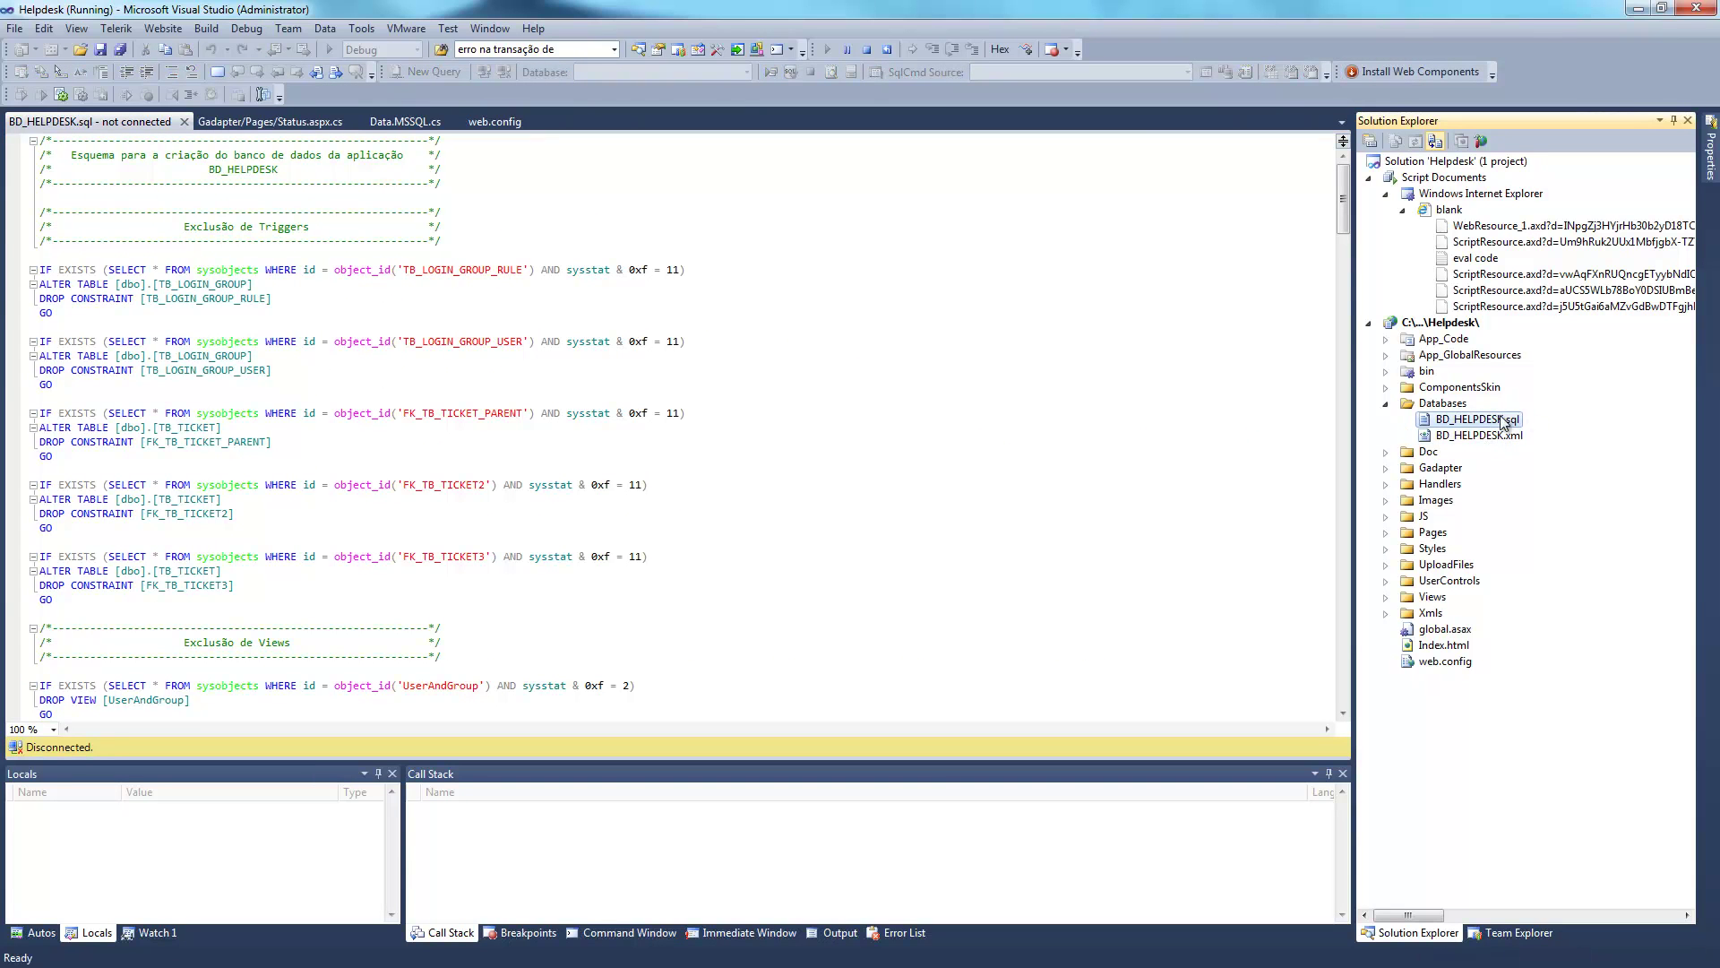
left_click(1638, 8)
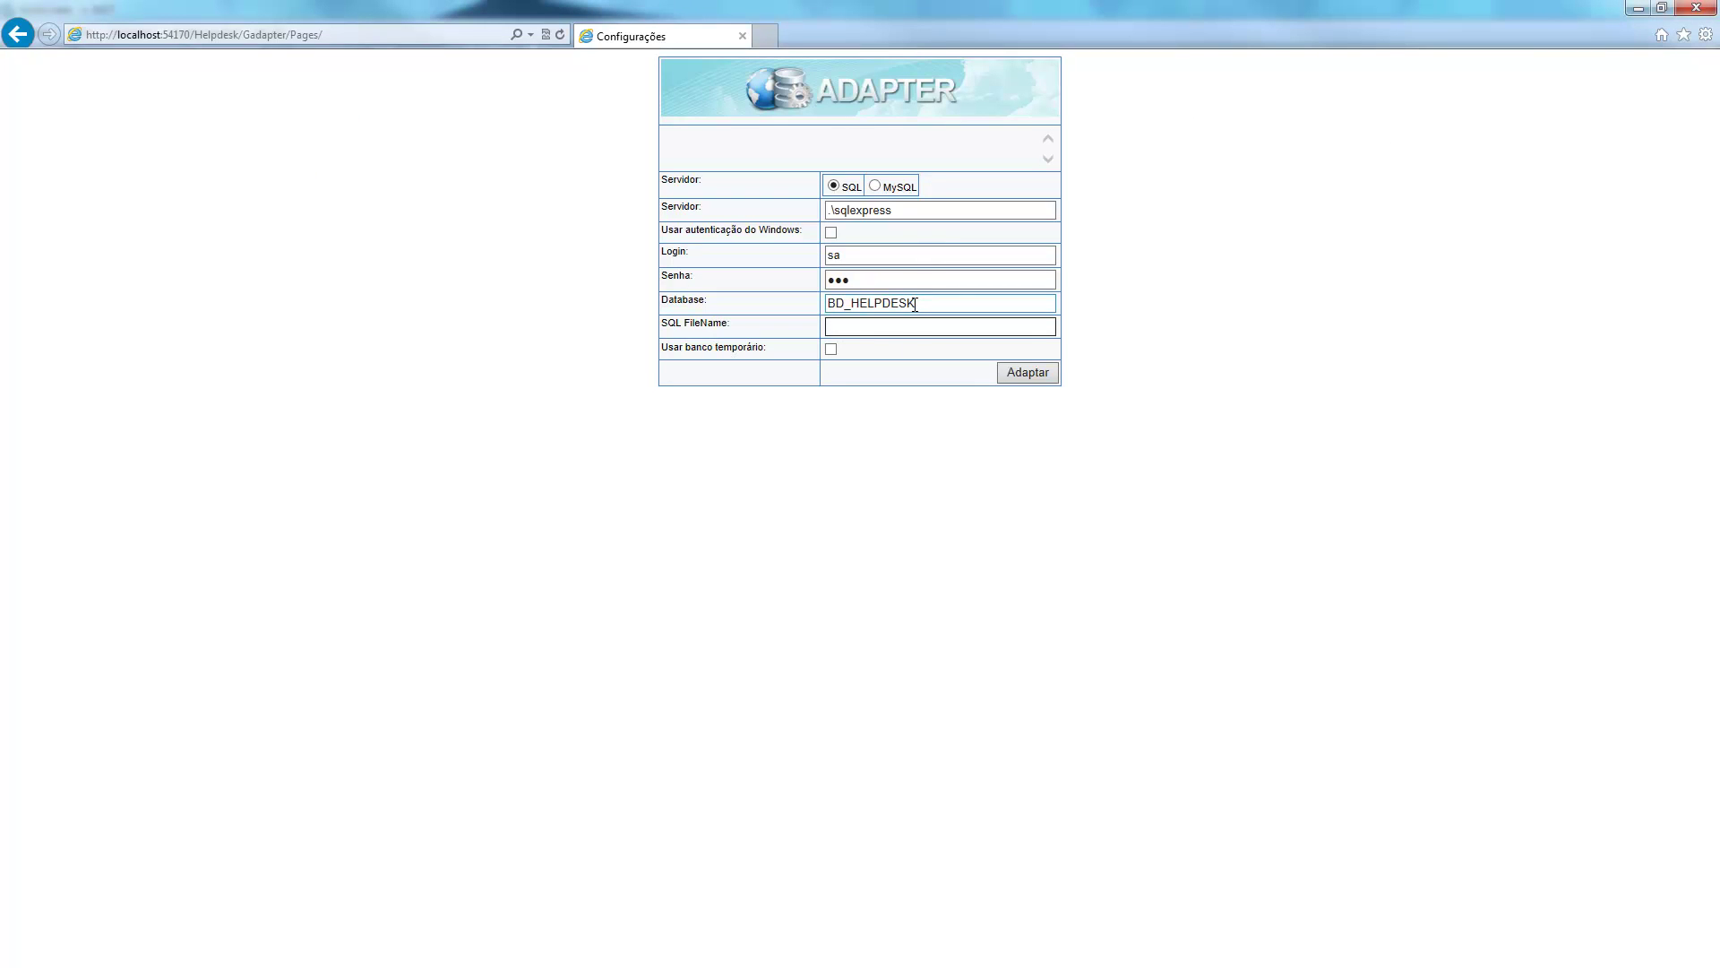
Paste BD_HELPDESK as the SQL file name and check the server name.
type("BD_HELPDESK")
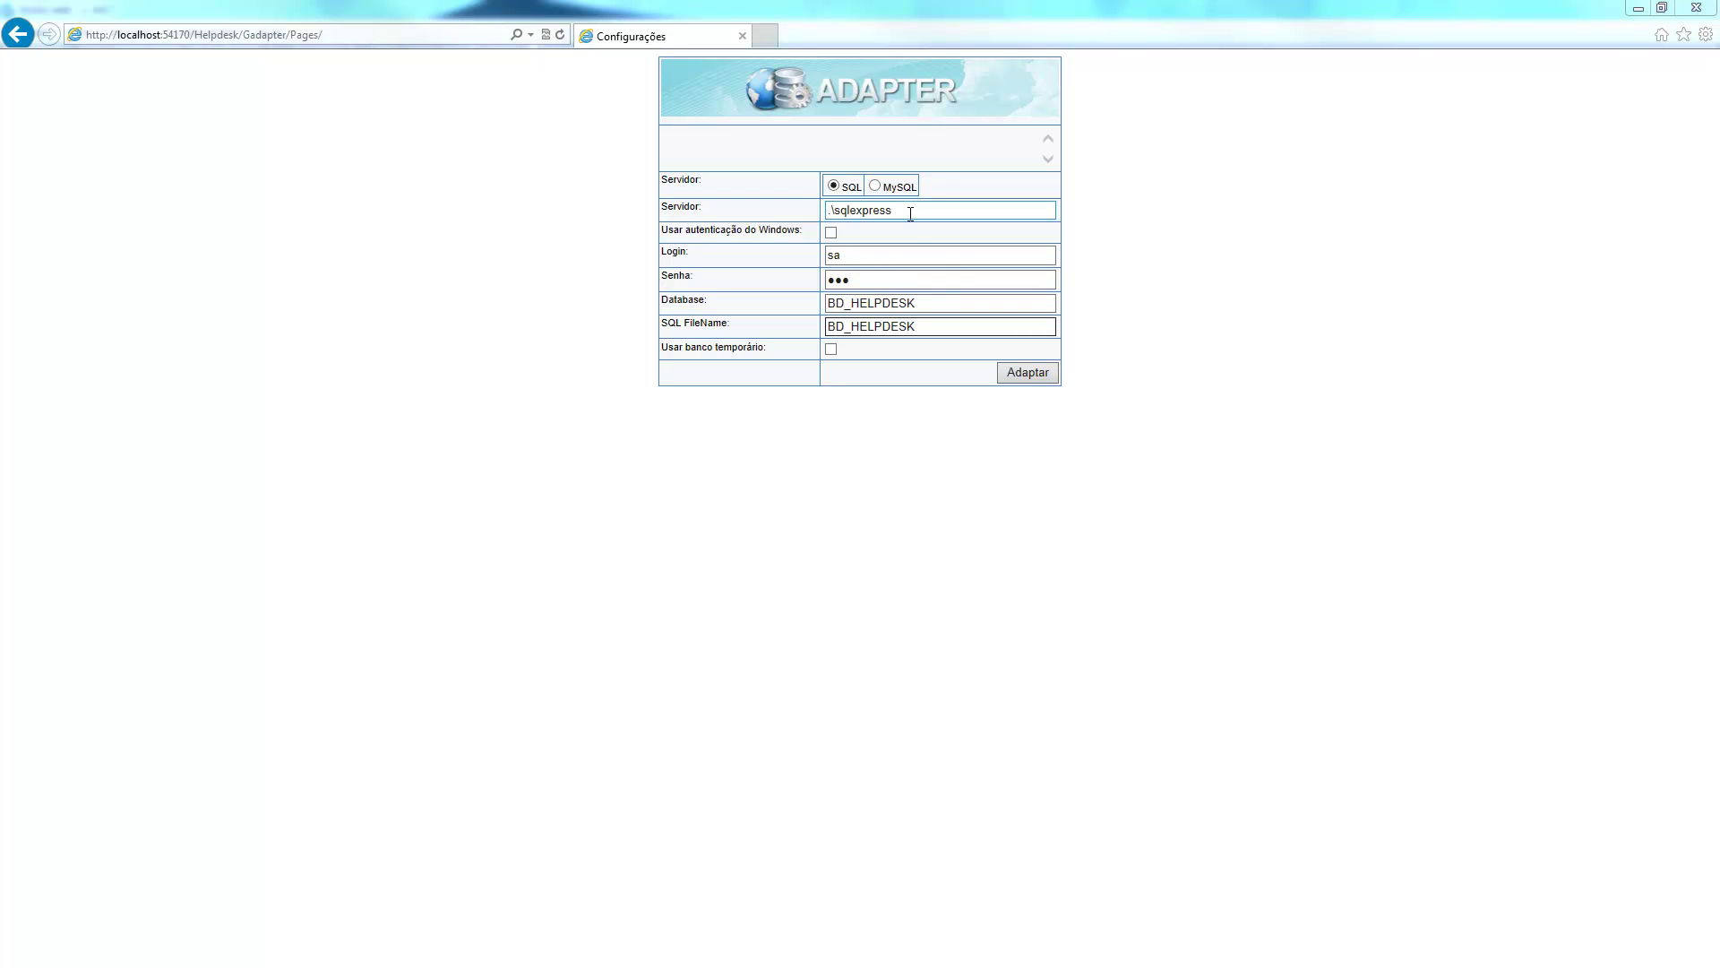
left_click_drag(910, 214, 825, 215)
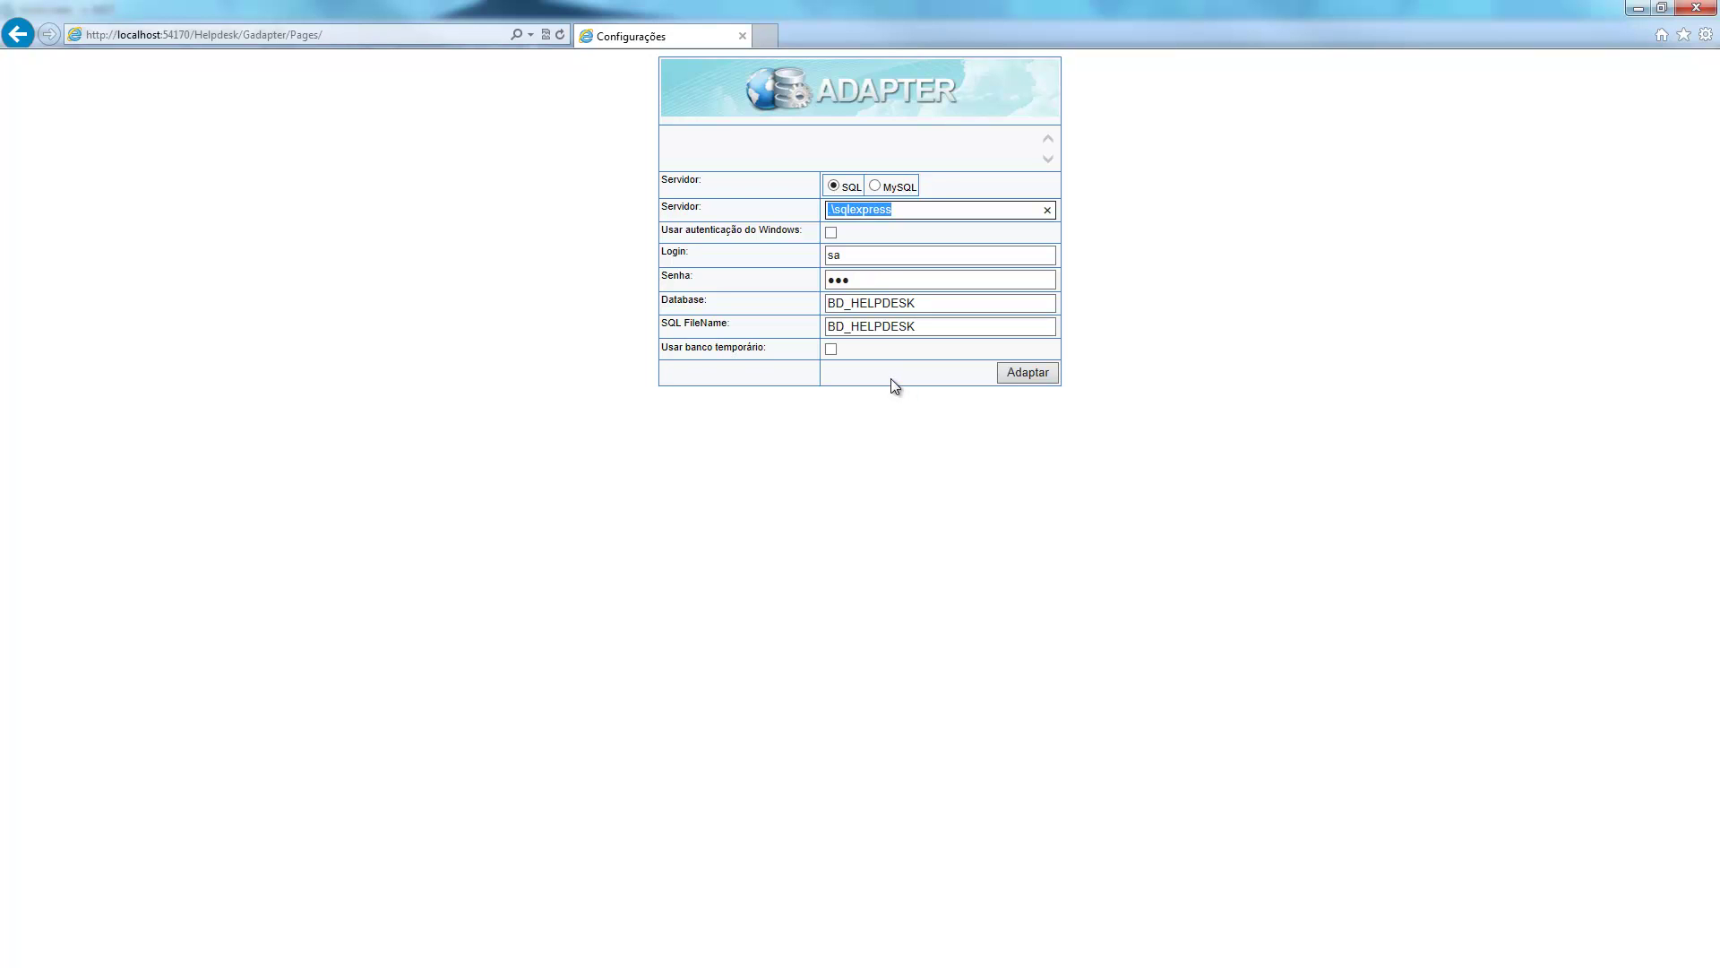
Enable the temporary database on server .\gvinci and enter its login and password.
left_click(830, 348)
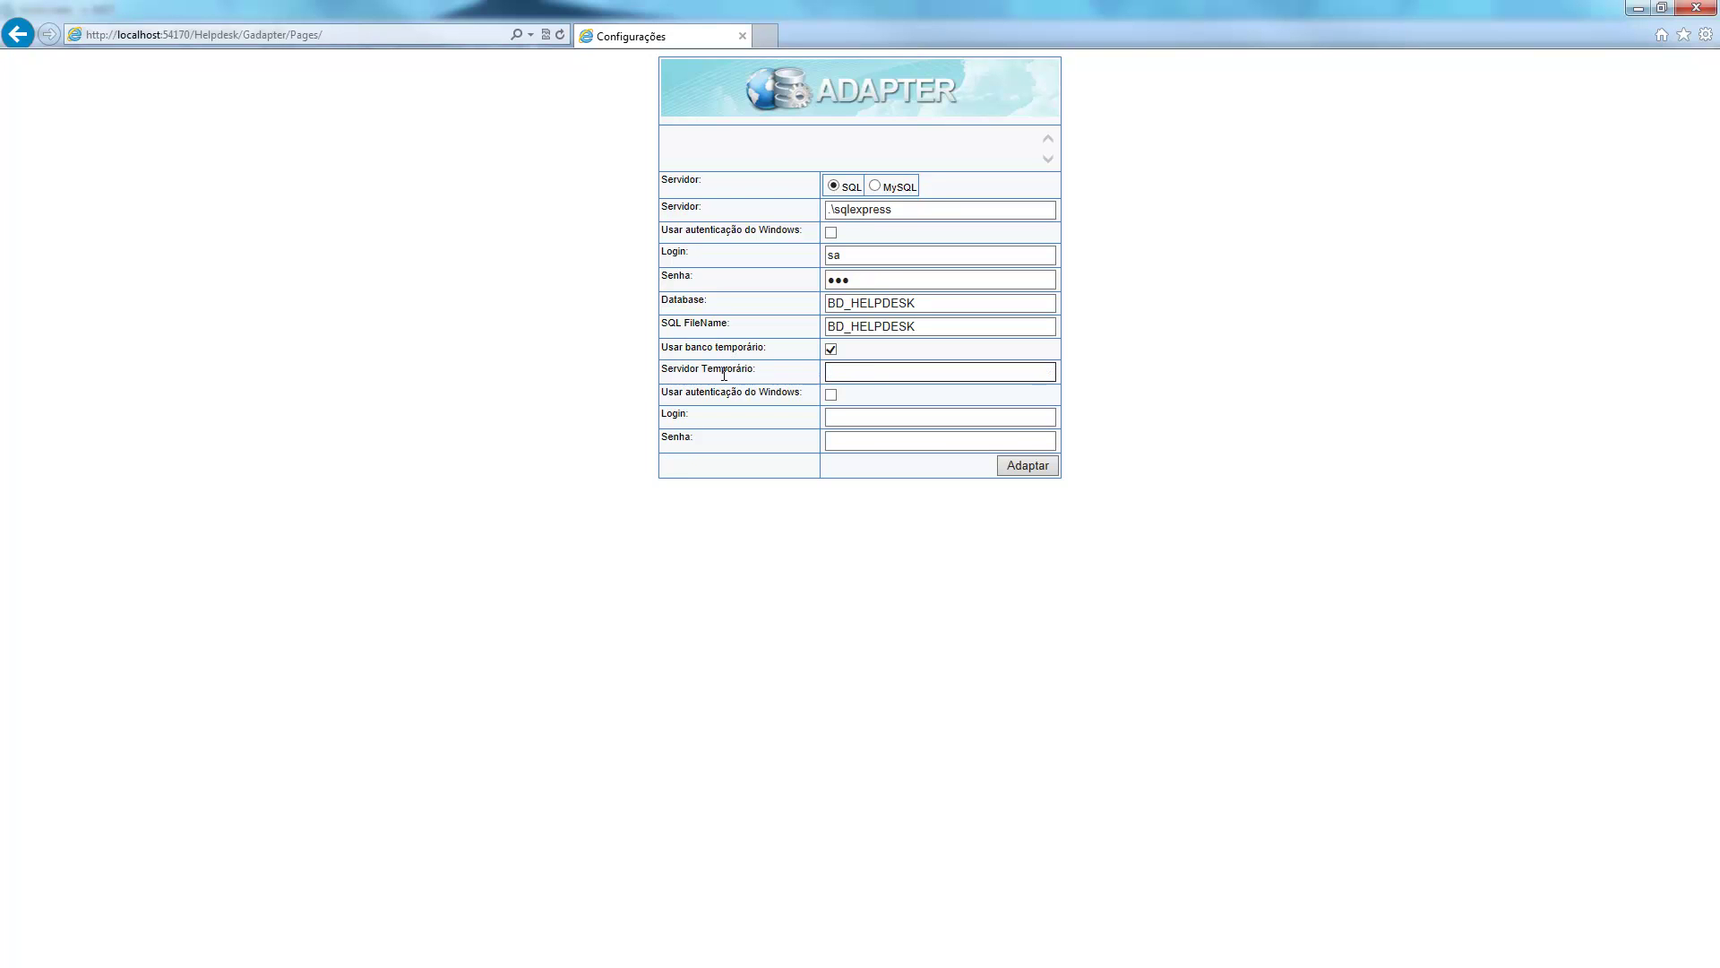
type(".\\g")
type("x")
type("inci")
left_click(858, 416)
type("sa")
left_click(869, 439)
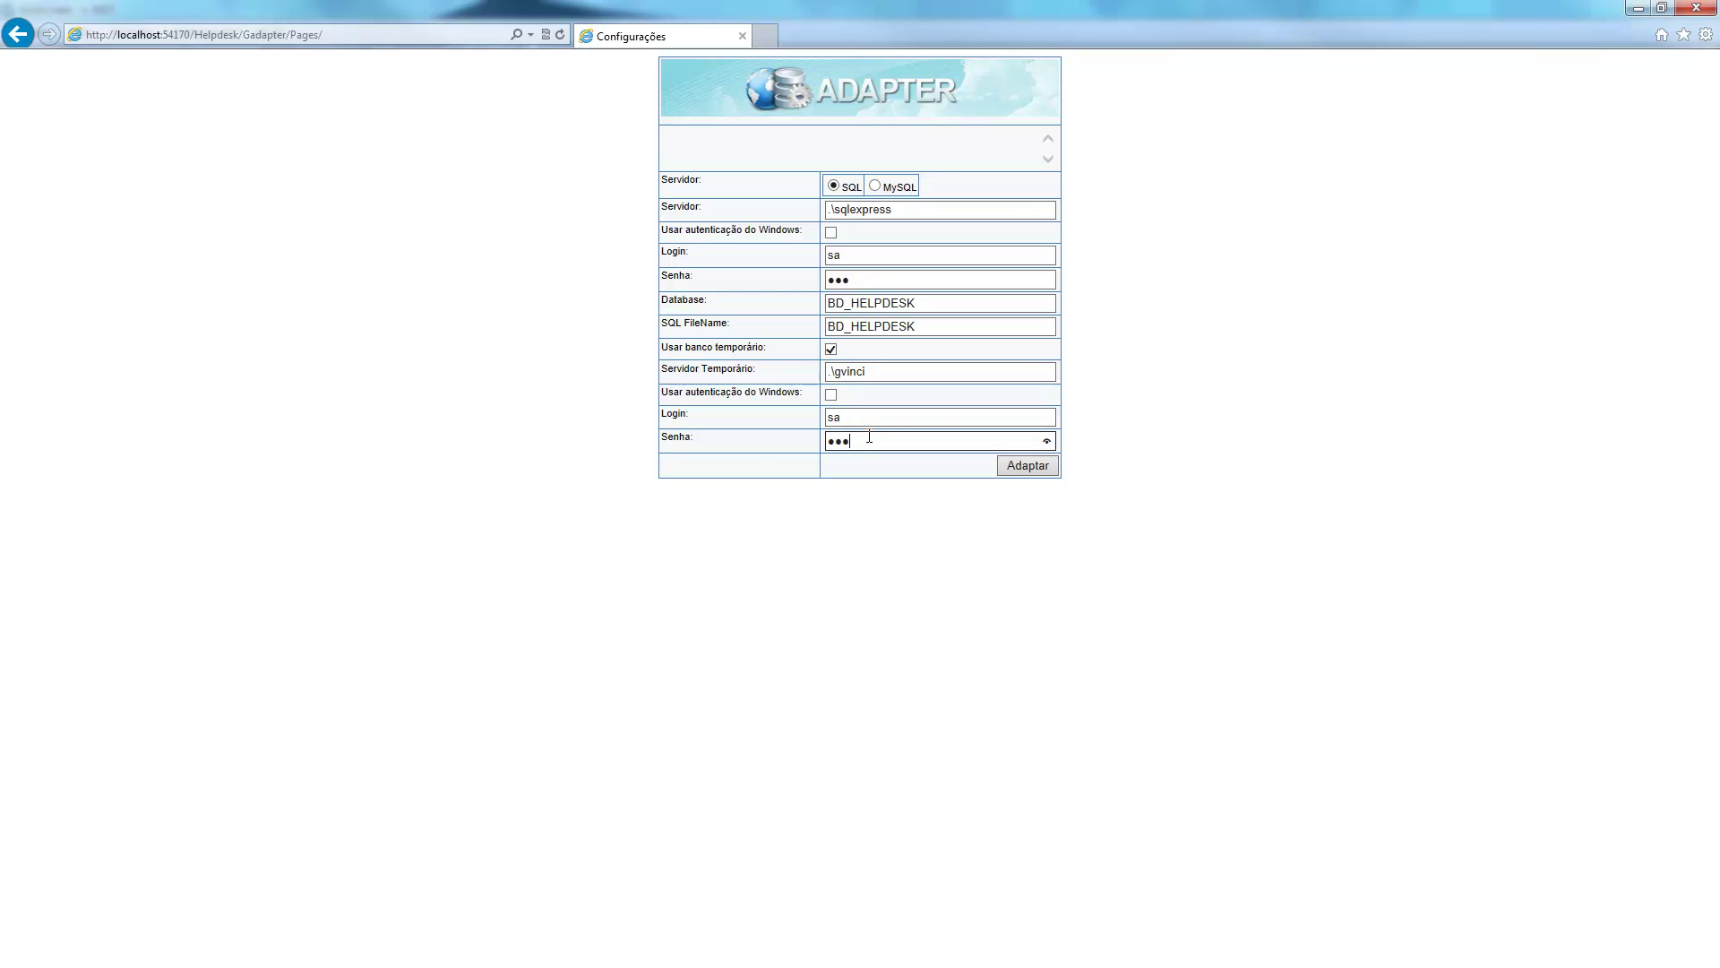
double_click(834, 437)
left_click_drag(904, 211, 807, 212)
left_click_drag(939, 303, 789, 217)
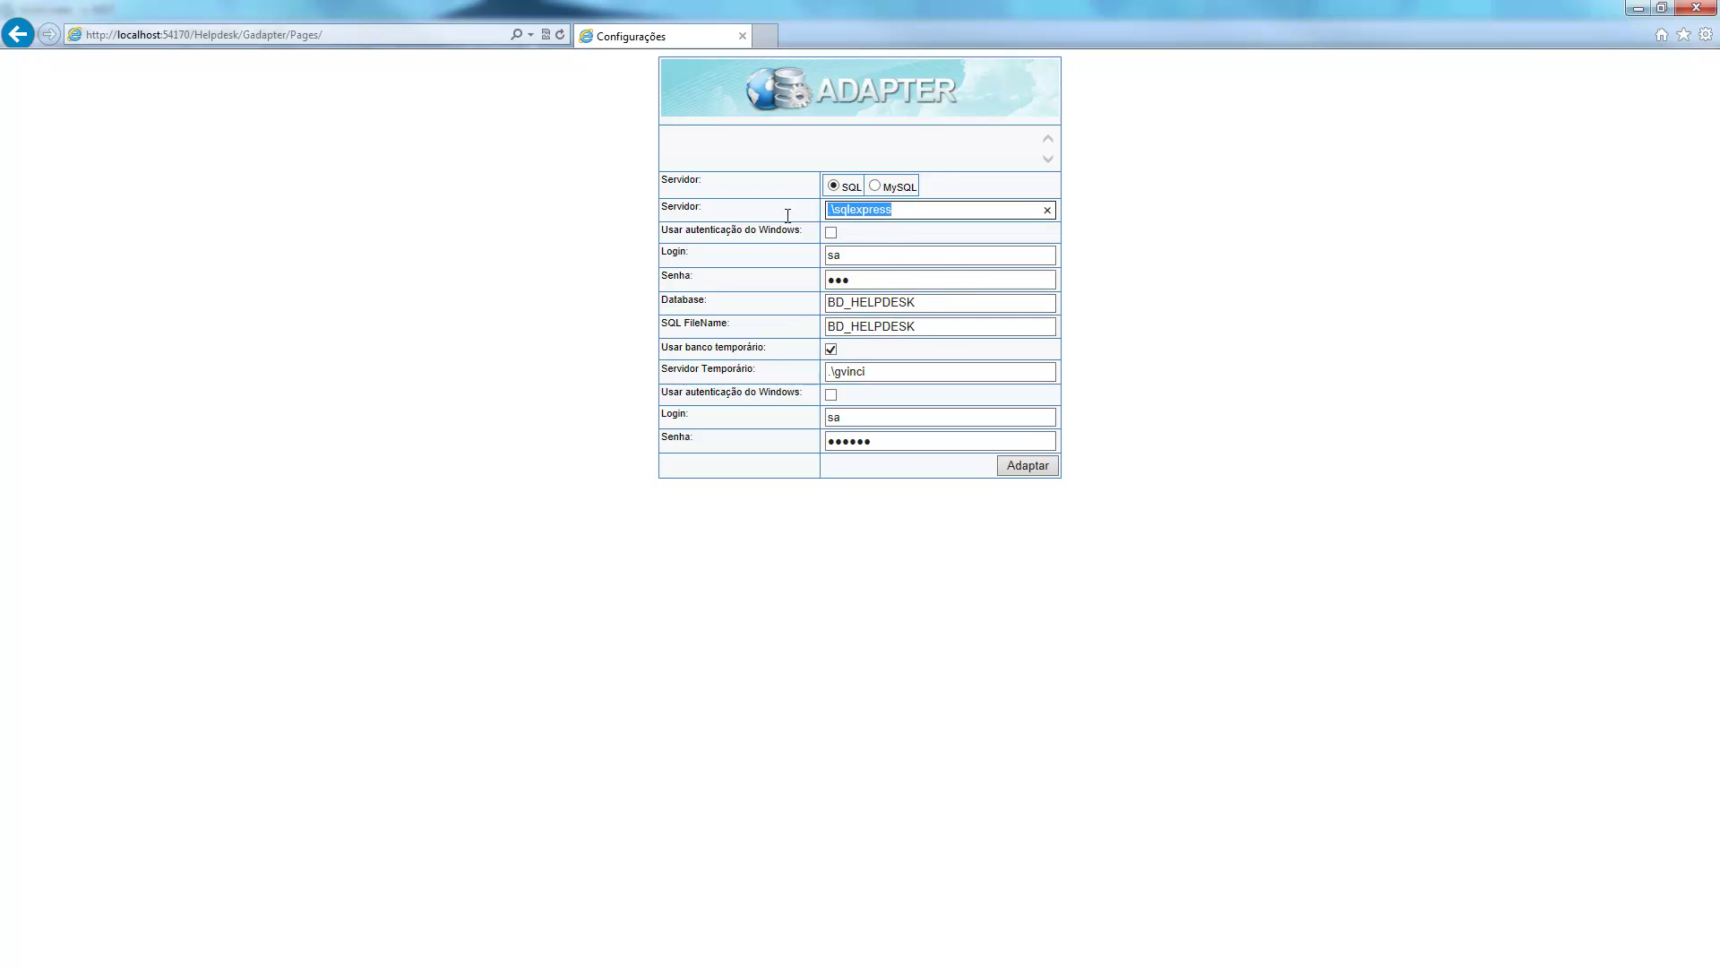
left_click_drag(889, 378, 826, 372)
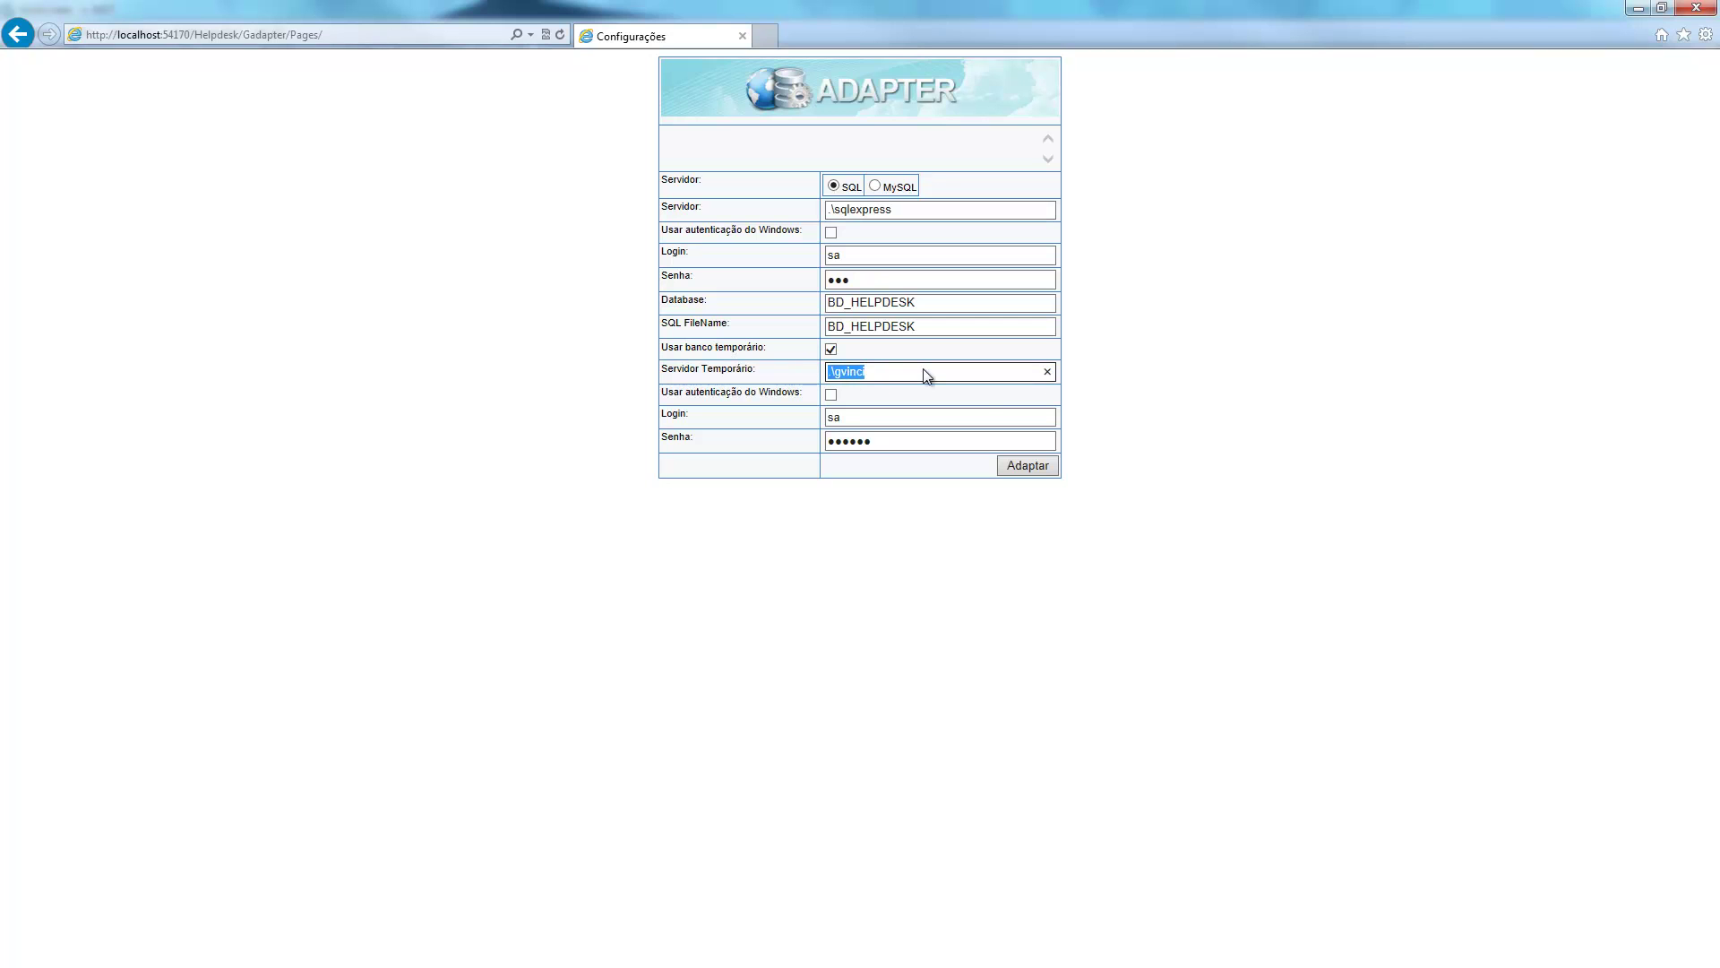
Run the adaptation and select the generated script dropping TES_CAMPO1 from TB_TESTE1.
left_click(1022, 468)
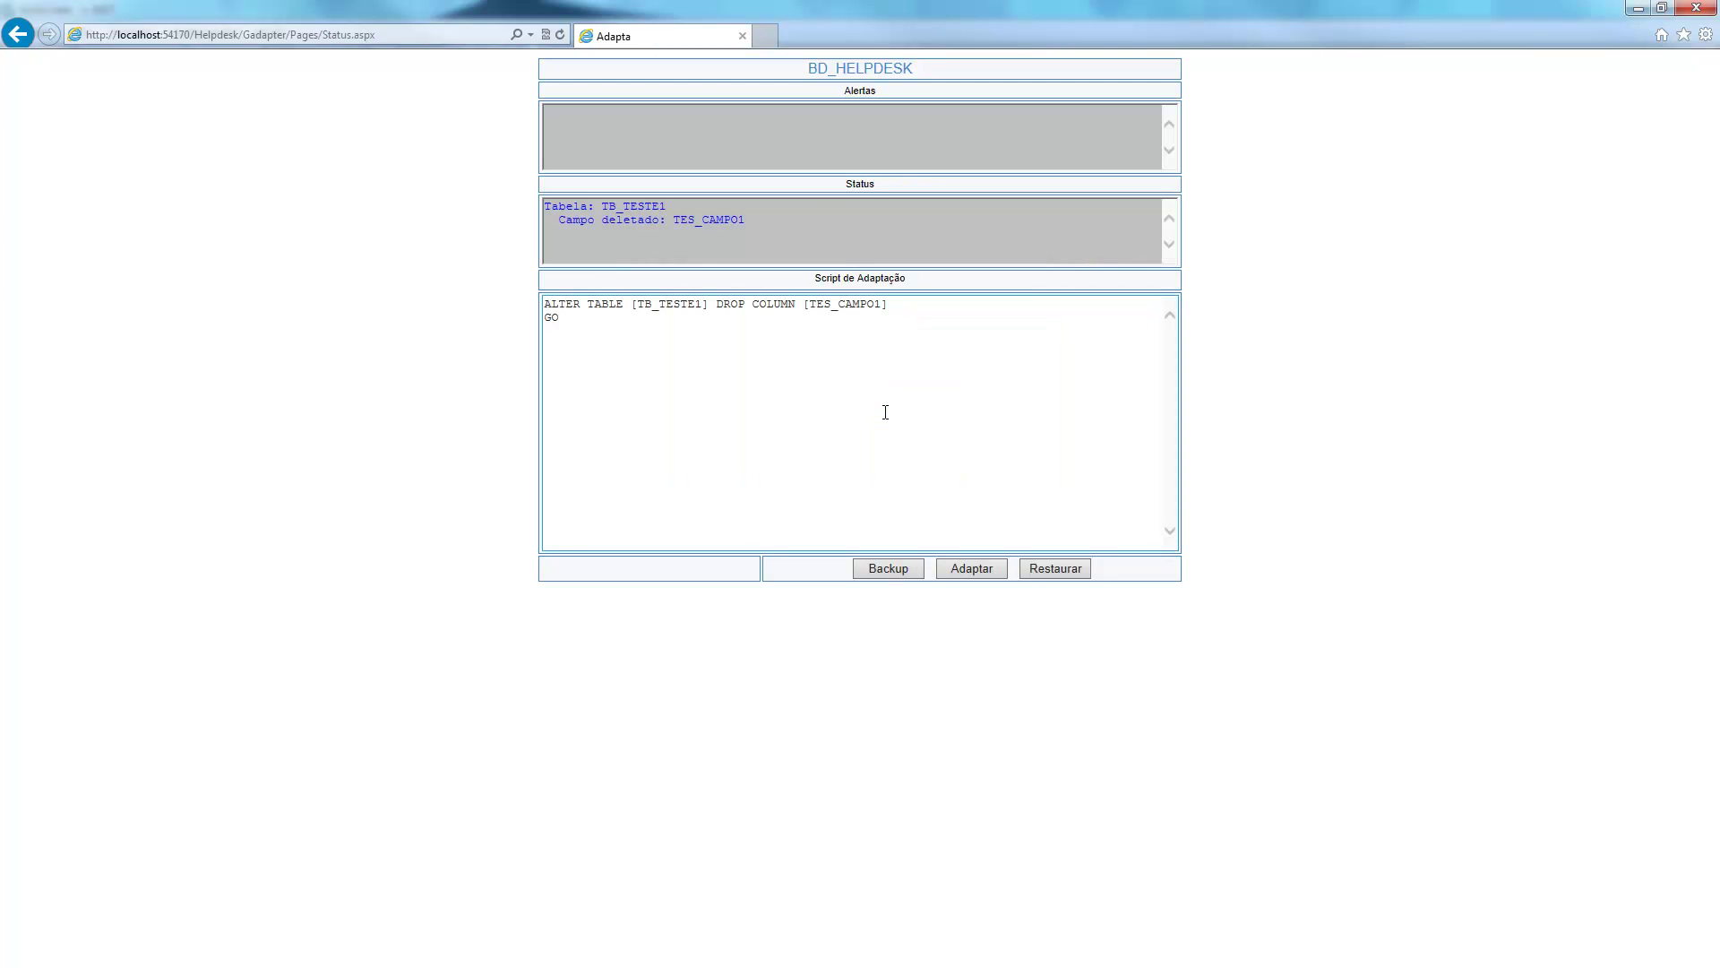
left_click(949, 336)
key("ctrl+a")
left_click(795, 433)
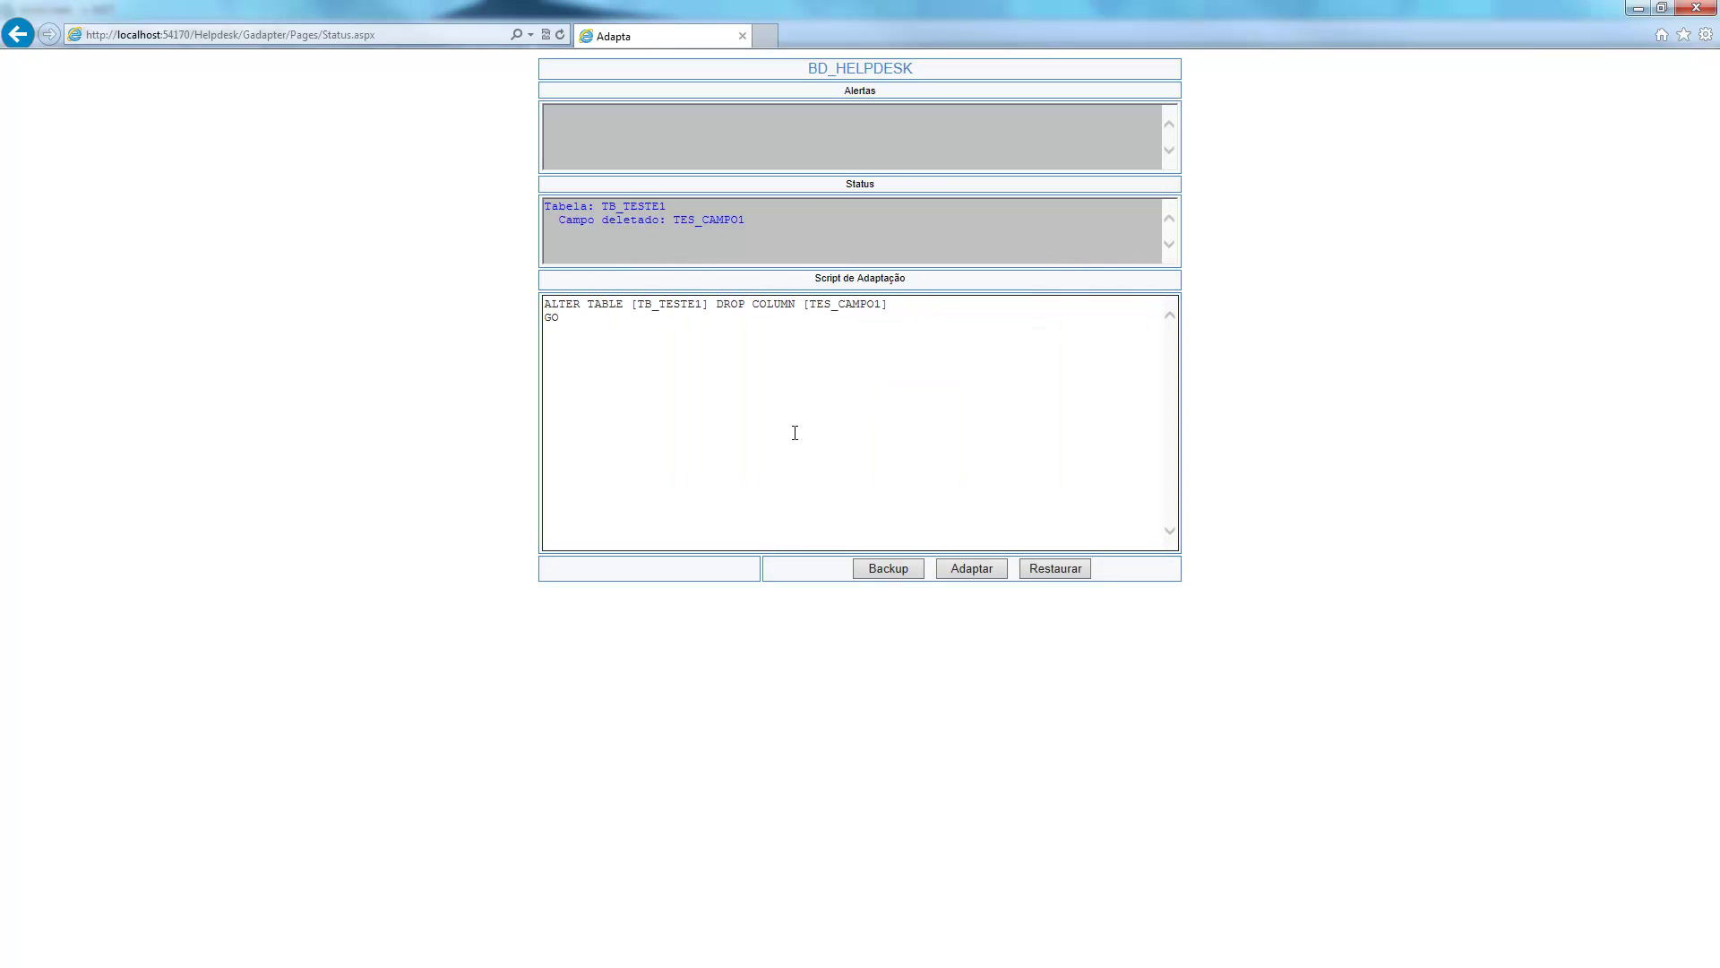